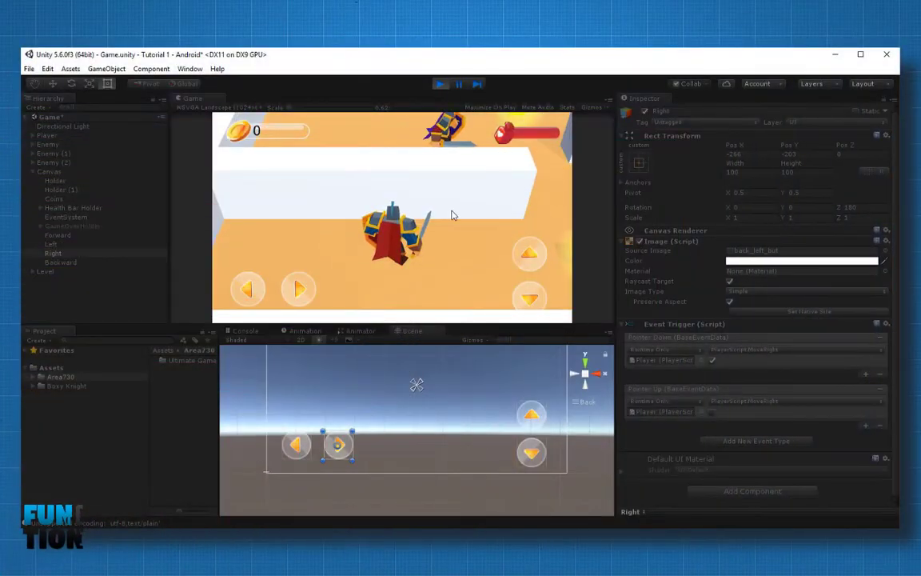
Step: Steer the knight with the on-screen arrow buttons to collect coins until the counter reads 2
{"action": "left_click", "coordinate": [301, 294]}
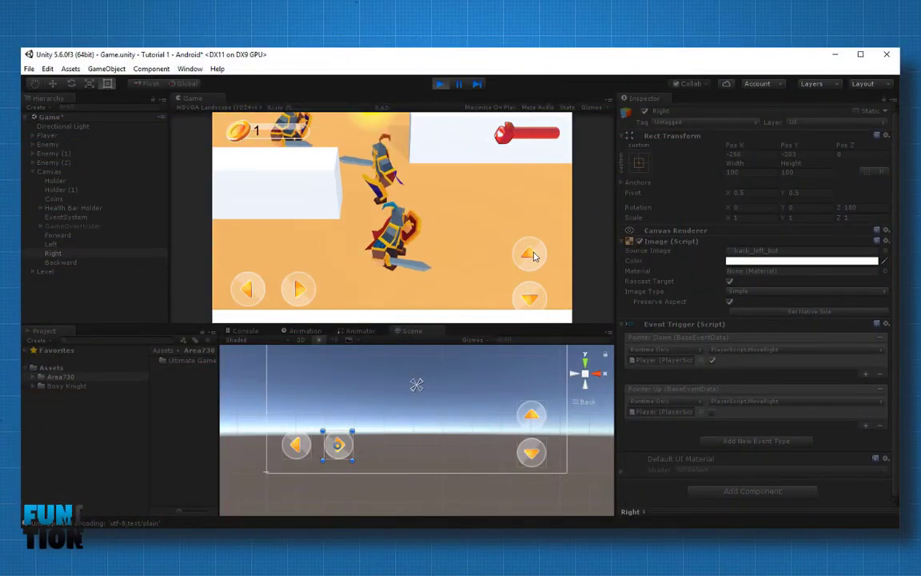
{"action": "left_click", "coordinate": [534, 256]}
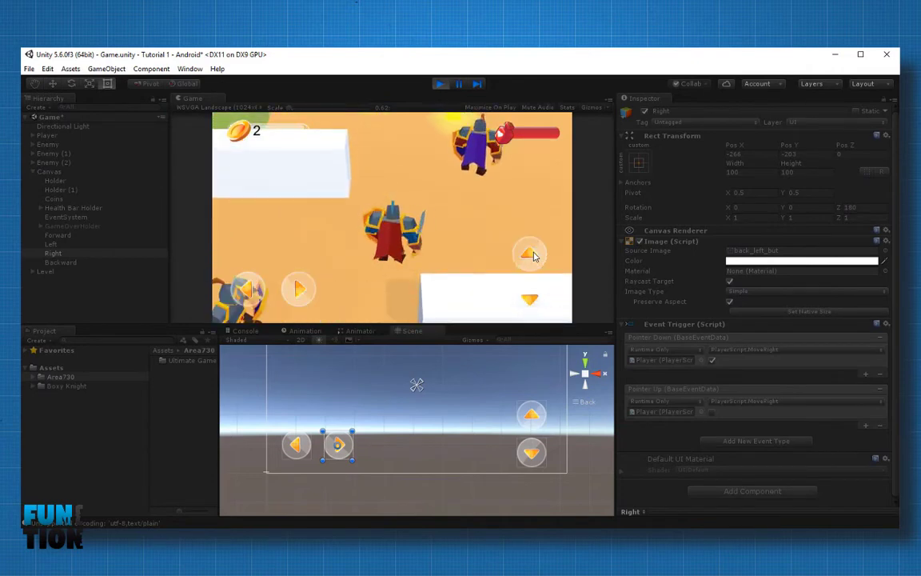
{"action": "left_click", "coordinate": [297, 292]}
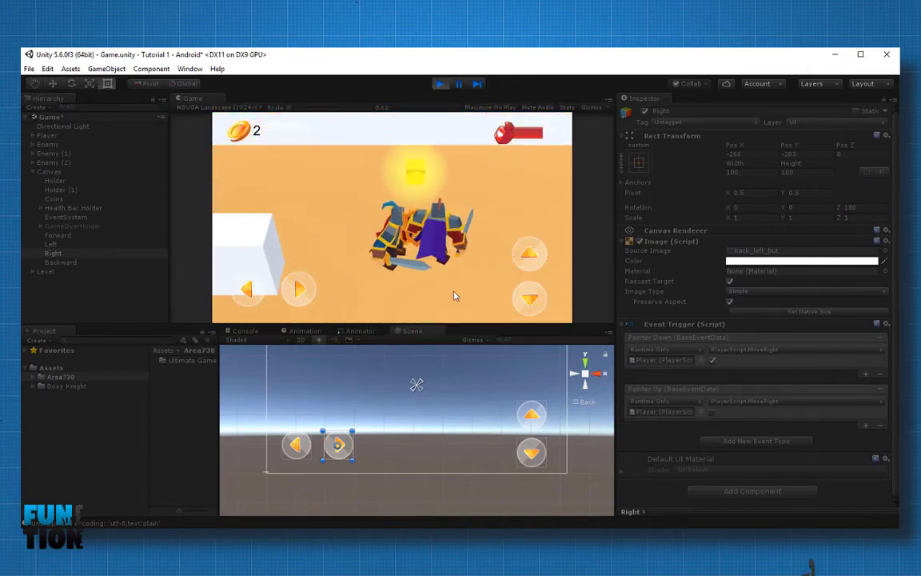
{"action": "left_click", "coordinate": [532, 300]}
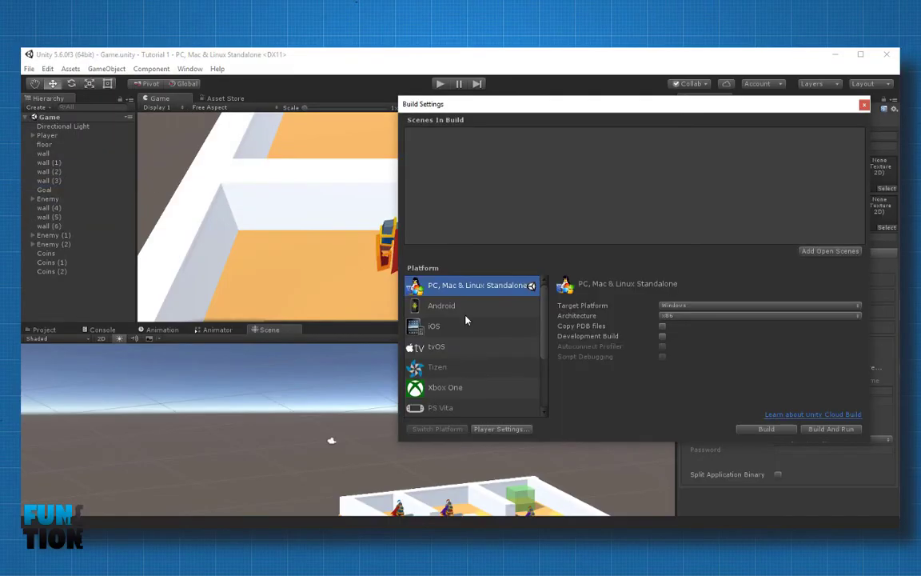
Step: Switch the build platform to Android in Build Settings
{"action": "left_click", "coordinate": [465, 309]}
{"action": "left_click", "coordinate": [423, 432]}
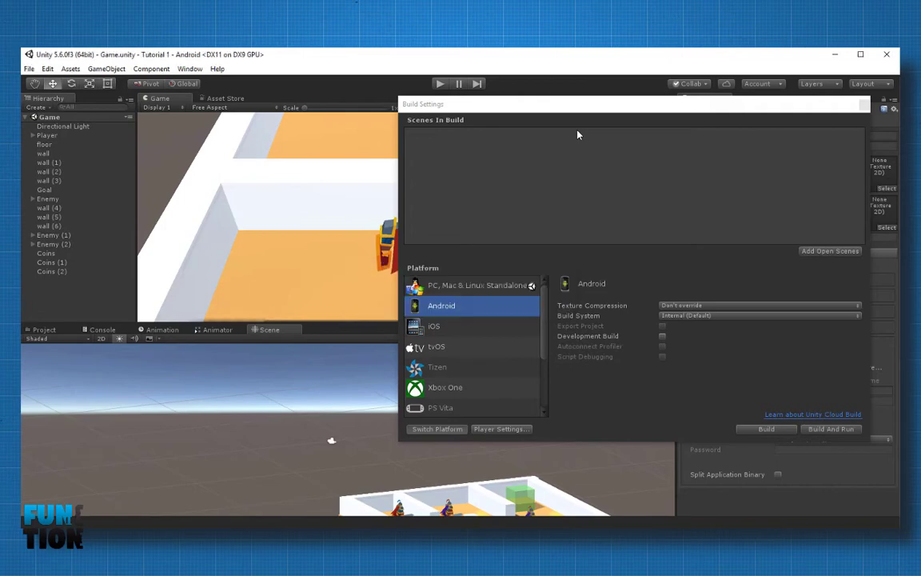
{"action": "left_click", "coordinate": [863, 107]}
Step: Set the Game view to WSVGA Landscape (1024x600), widen the hierarchy and narrow the inspector
{"action": "left_click", "coordinate": [212, 109]}
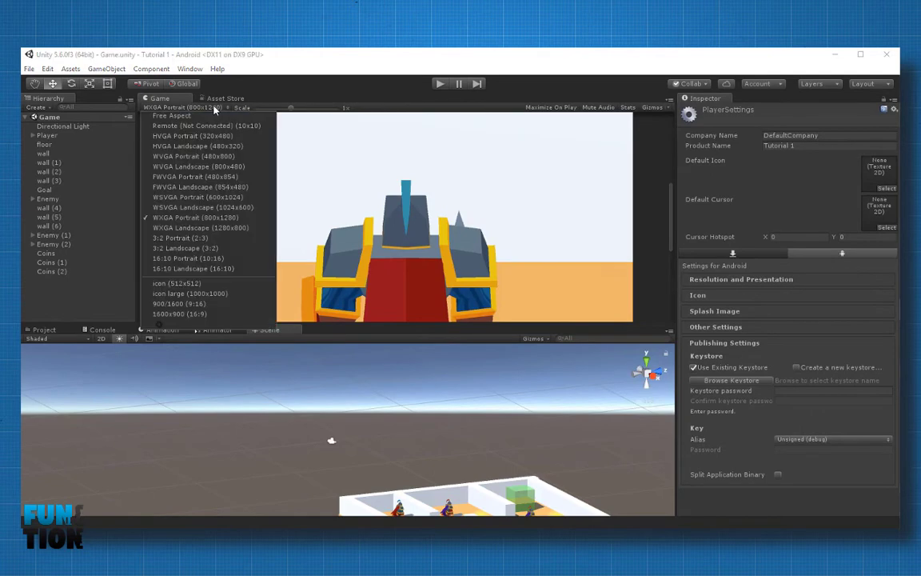
{"action": "left_click", "coordinate": [192, 227]}
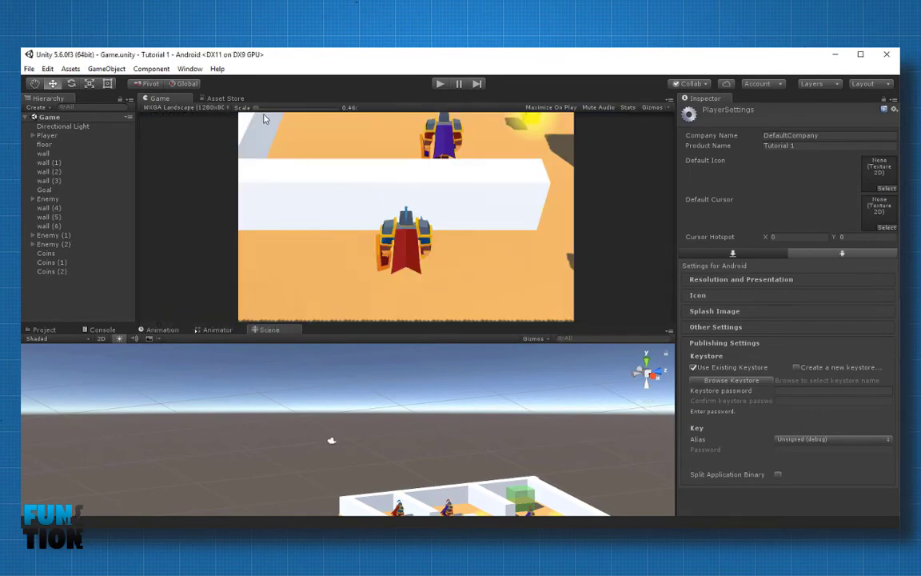
{"action": "left_click_drag", "start_coordinate": [374, 323], "coordinate": [374, 334]}
{"action": "left_click", "coordinate": [199, 109]}
{"action": "left_click", "coordinate": [202, 207]}
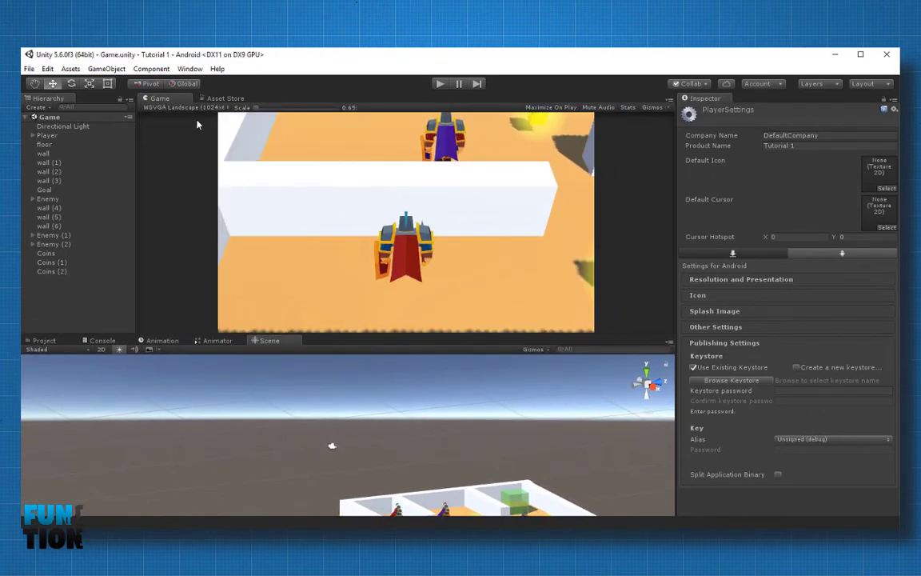
{"action": "left_click_drag", "start_coordinate": [137, 255], "coordinate": [179, 249]}
{"action": "left_click_drag", "start_coordinate": [678, 240], "coordinate": [617, 240]}
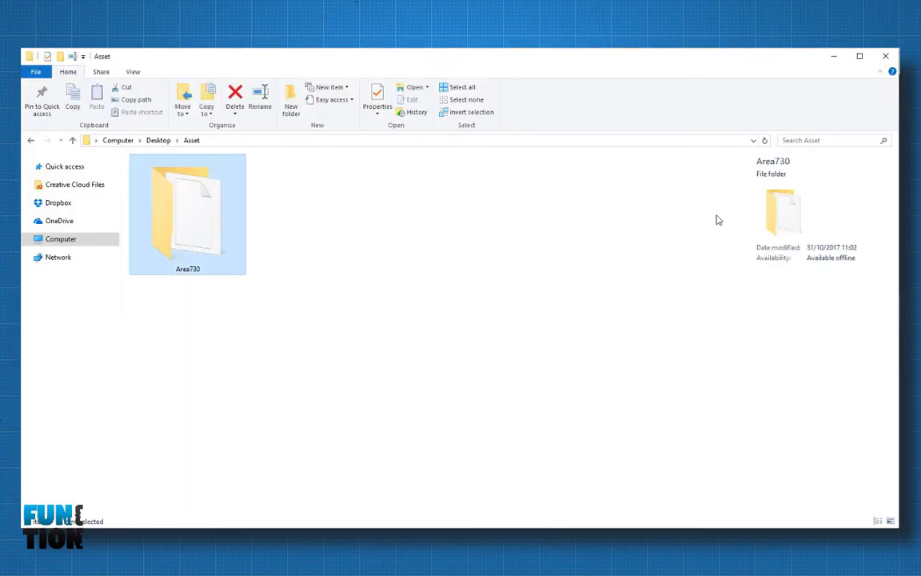
Step: Place File Explorer beside Unity and drag the Area730 folder into Assets
{"action": "left_click_drag", "start_coordinate": [895, 248], "coordinate": [524, 258]}
{"action": "left_click_drag", "start_coordinate": [280, 56], "coordinate": [638, 56]}
{"action": "left_click_drag", "start_coordinate": [546, 216], "coordinate": [53, 388]}
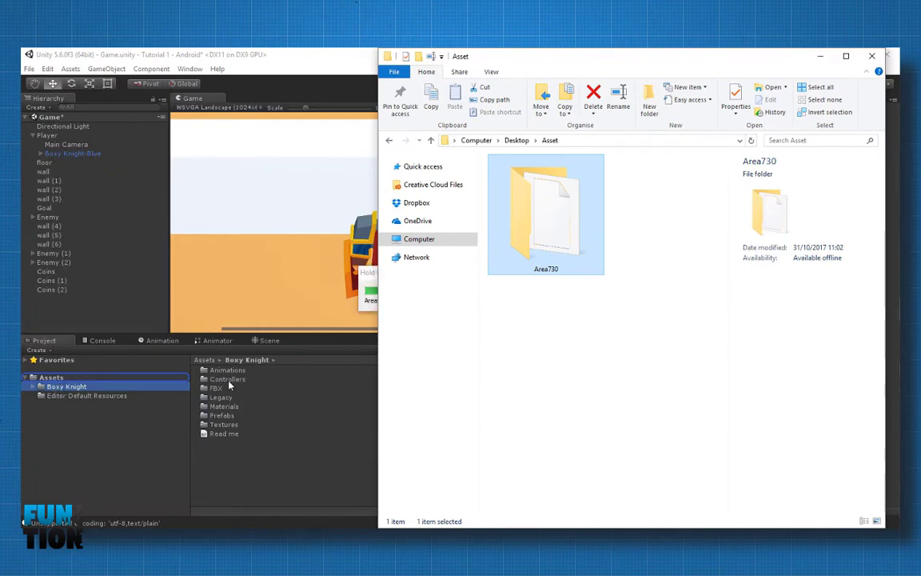
Step: Enlarge the lower project area and dock the Project browser as a side panel
{"action": "left_click", "coordinate": [286, 79]}
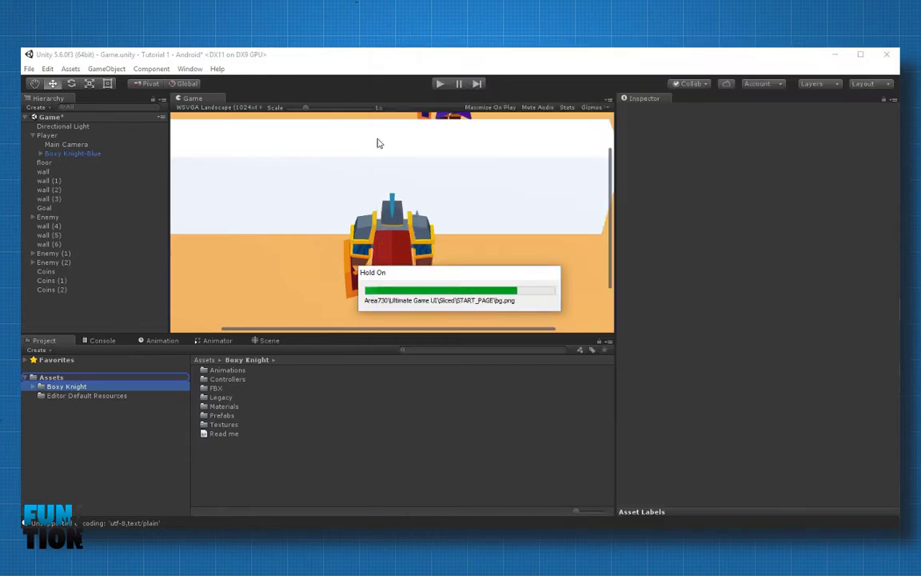
{"action": "left_click_drag", "start_coordinate": [242, 333], "coordinate": [242, 299]}
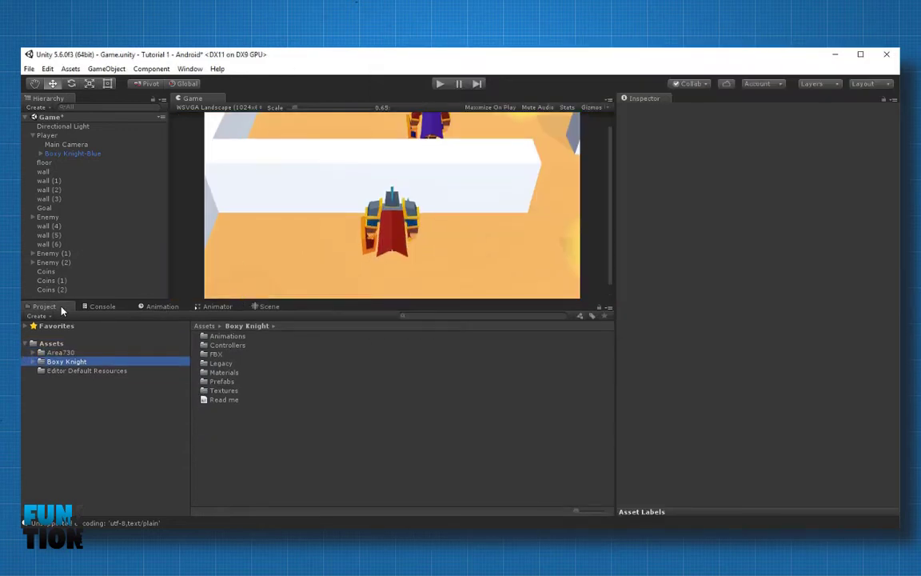
{"action": "left_click_drag", "start_coordinate": [63, 310], "coordinate": [69, 369]}
Step: Show the Scene view below the game preview and open the Area730 folder
{"action": "left_click", "coordinate": [411, 306]}
{"action": "left_click_drag", "start_coordinate": [319, 302], "coordinate": [320, 285]}
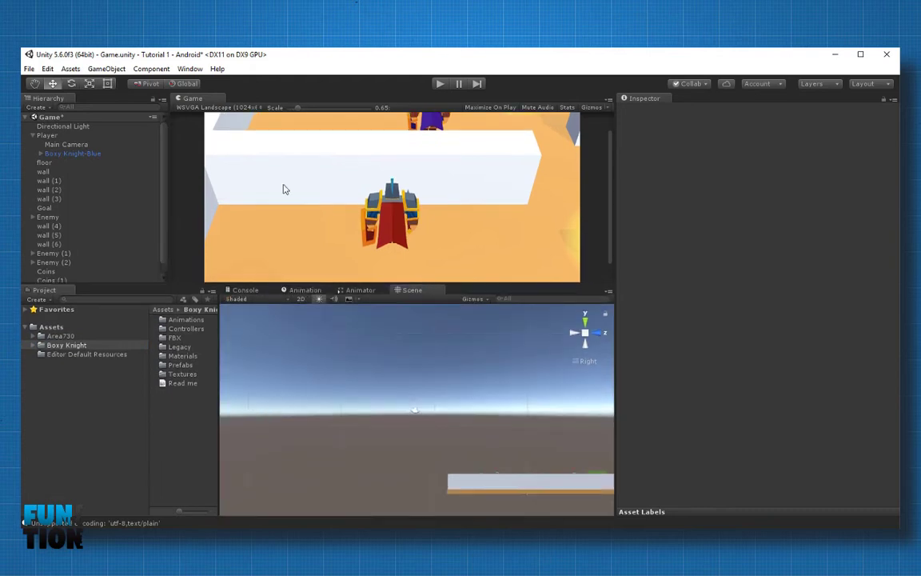
{"action": "left_click", "coordinate": [60, 336]}
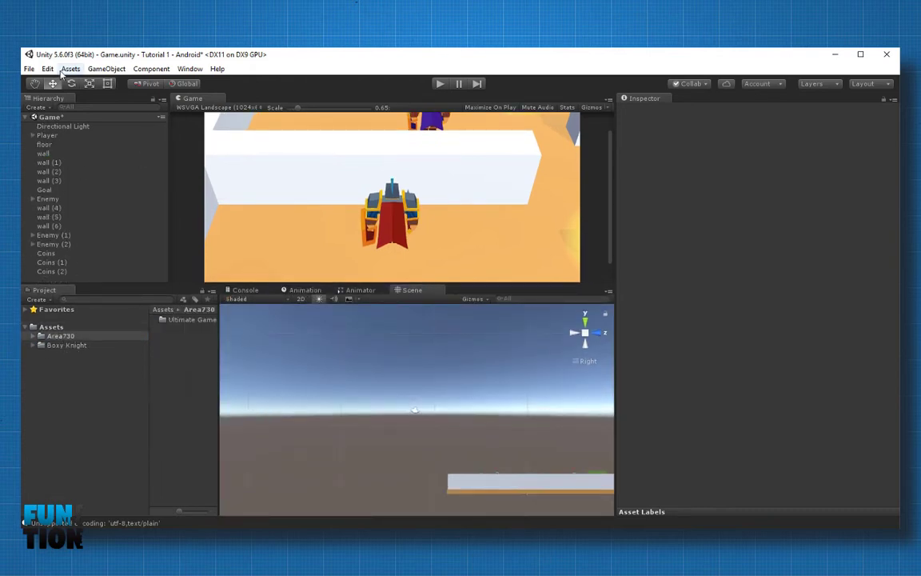
Step: Create a Canvas via GameObject > UI > Canvas
{"action": "left_click", "coordinate": [106, 68]}
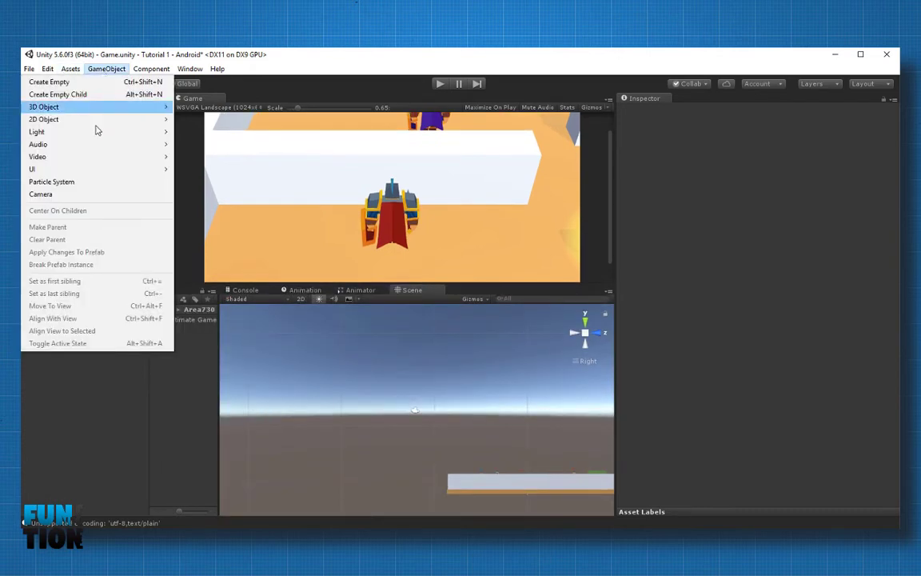
{"action": "mouse_move", "coordinate": [88, 169]}
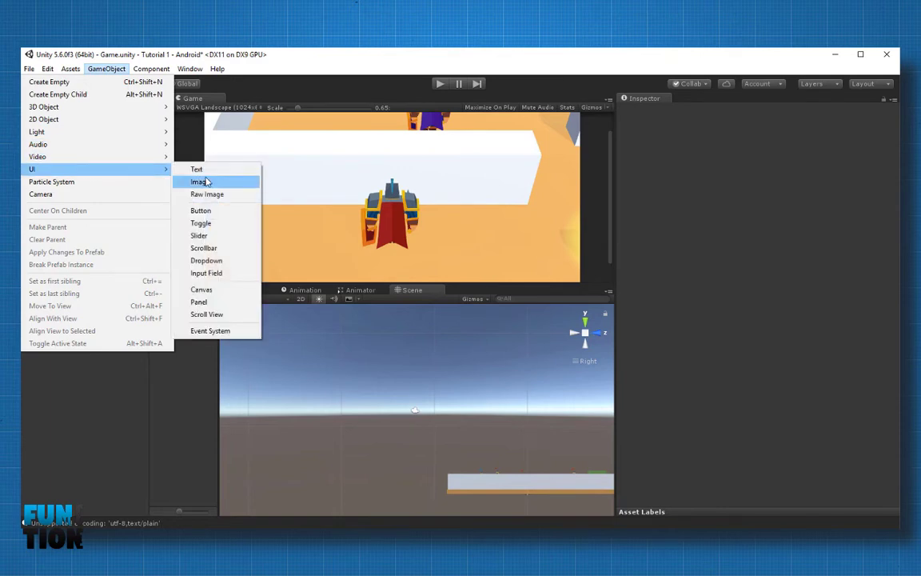
{"action": "left_click", "coordinate": [210, 290]}
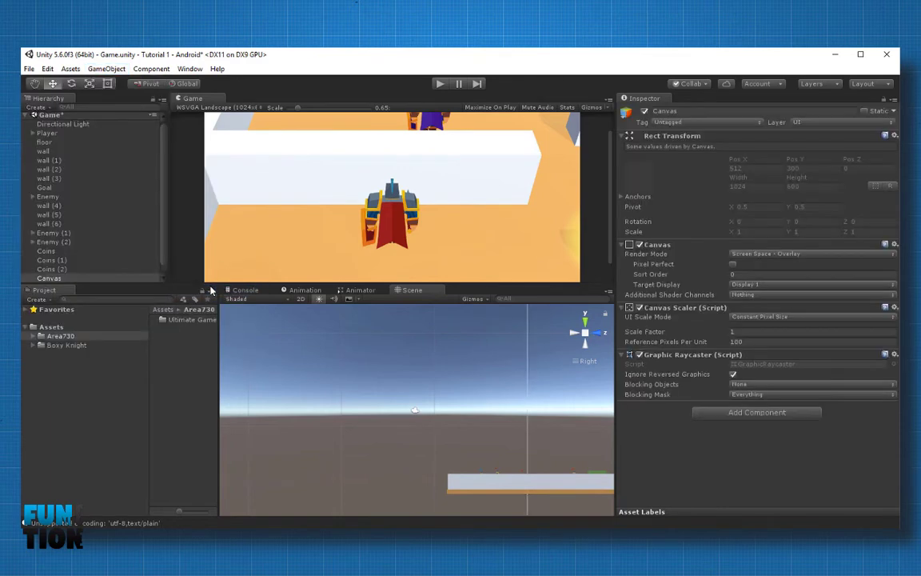
{"action": "scroll", "coordinate": [88, 264], "scroll_direction": "down", "scroll_amount": 1}
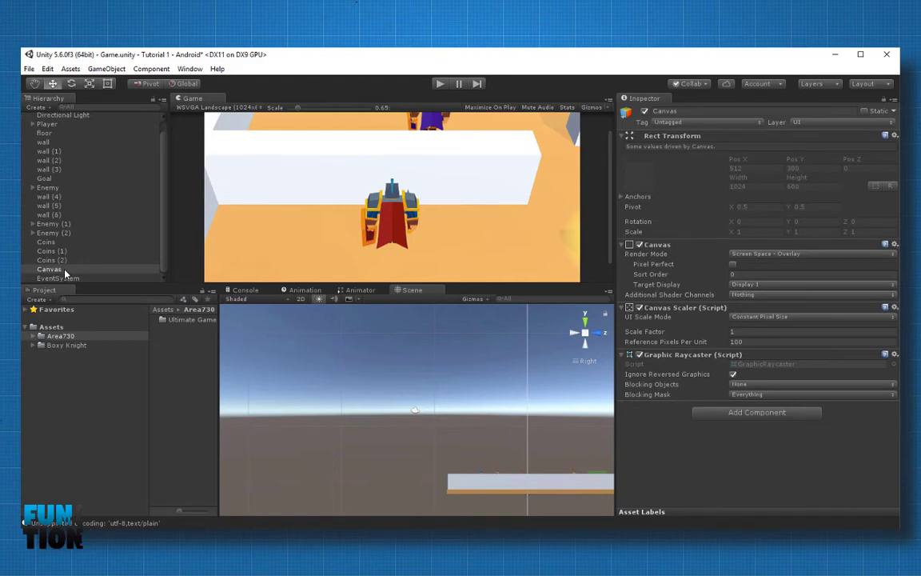
Step: Add a Text element to the Canvas and move it to the canvas's top-left corner
{"action": "right_click", "coordinate": [65, 270]}
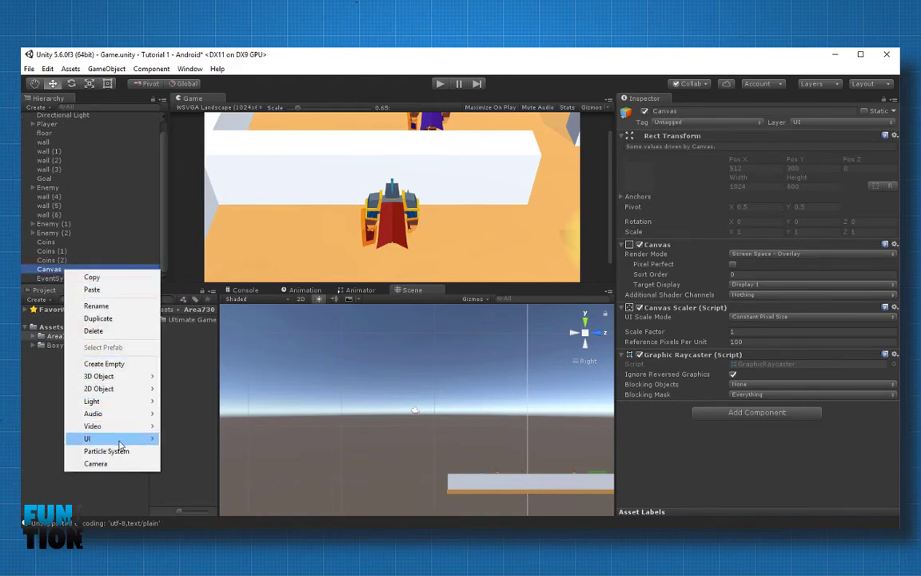
{"action": "mouse_move", "coordinate": [143, 440]}
{"action": "left_click", "coordinate": [206, 289]}
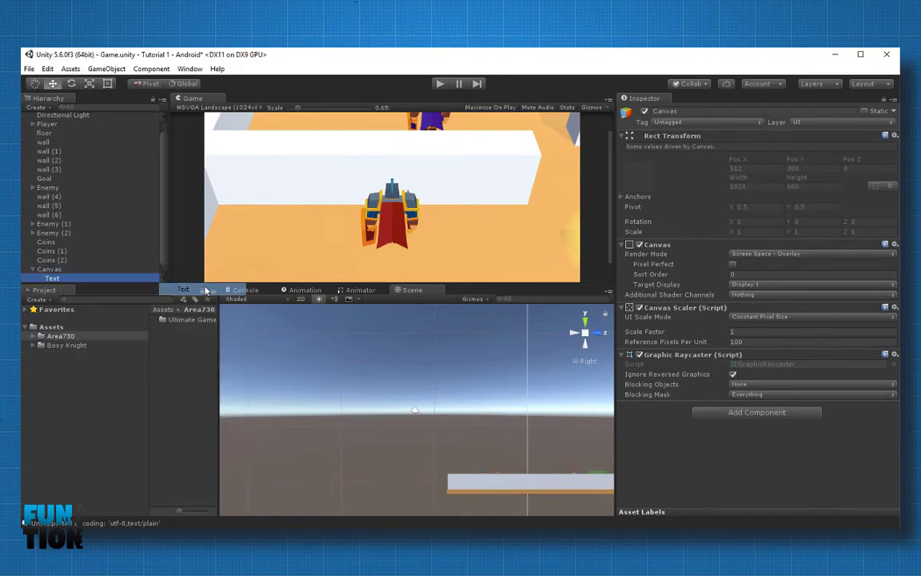
{"action": "key", "text": "f"}
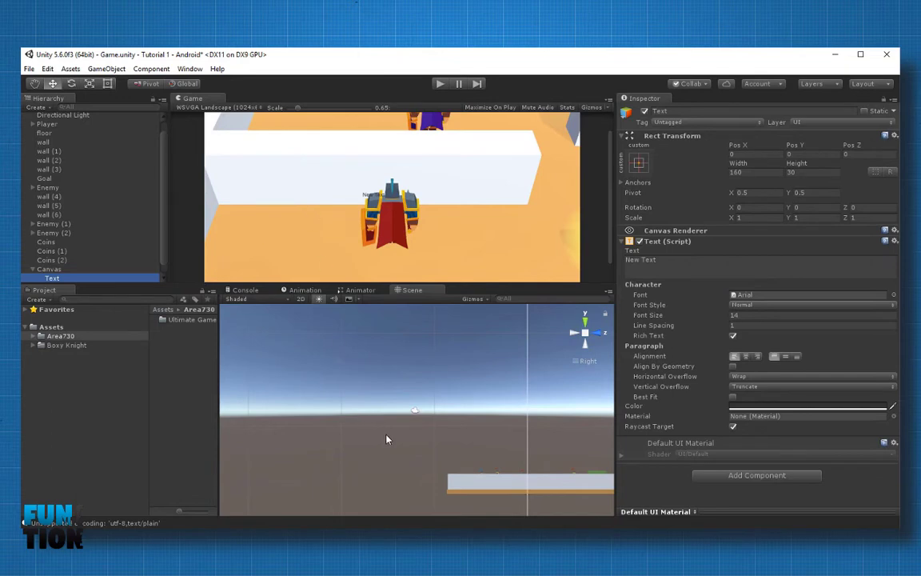
{"action": "left_click", "coordinate": [595, 331]}
{"action": "scroll", "coordinate": [417, 411], "scroll_direction": "up", "scroll_amount": 1}
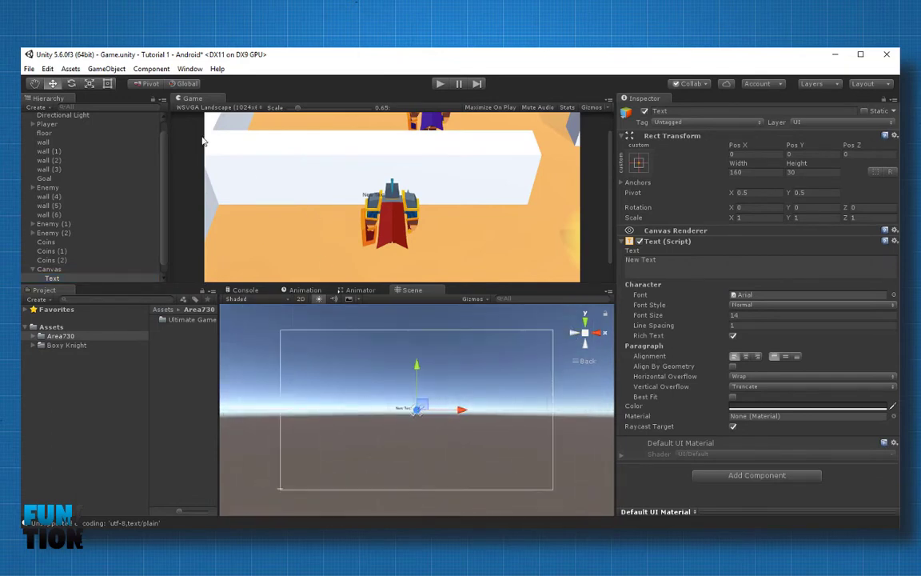
{"action": "left_click", "coordinate": [109, 84]}
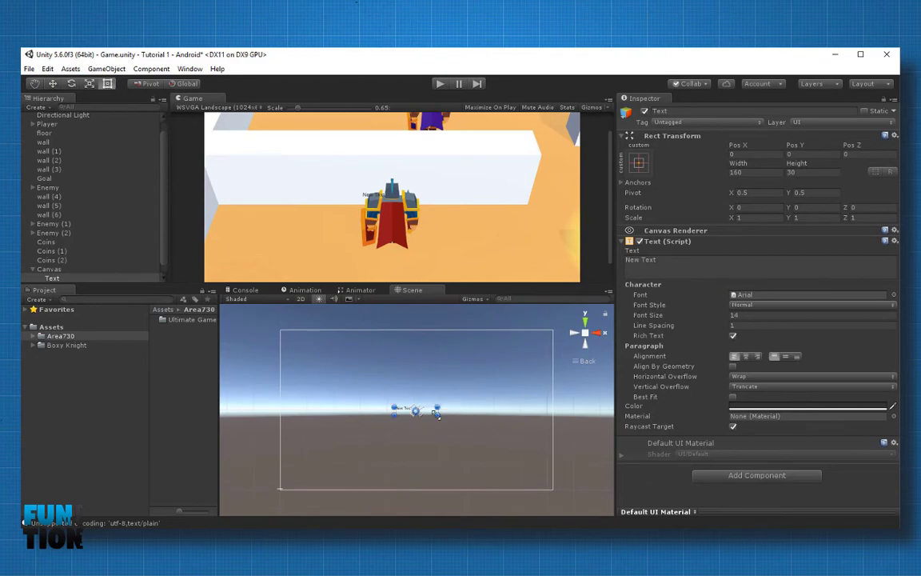
{"action": "mouse_move", "coordinate": [432, 414]}
{"action": "left_mouse_down"}
{"action": "mouse_move", "coordinate": [334, 342]}
{"action": "mouse_move", "coordinate": [343, 349]}
{"action": "left_mouse_up"}
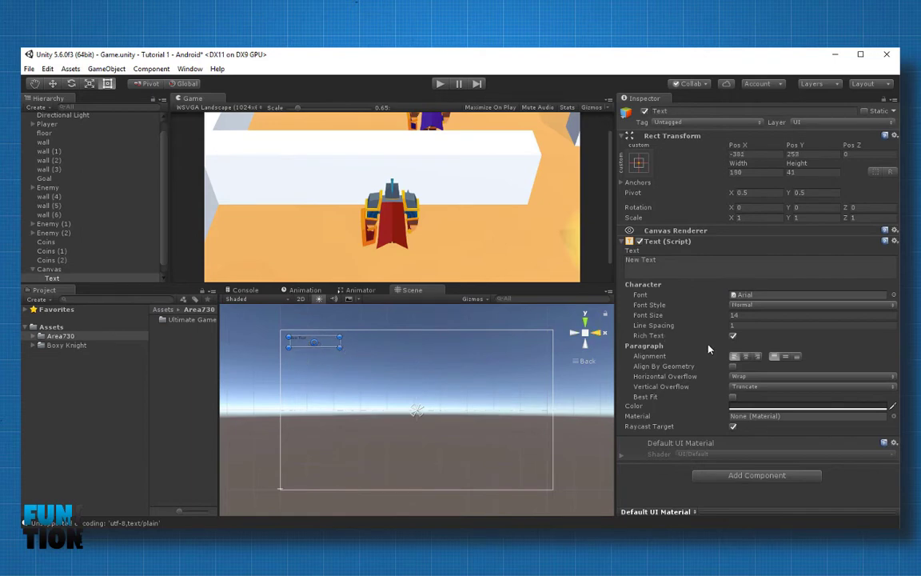
Step: Enable Best Fit with max size 40 and set the text color to dark grey
{"action": "left_click", "coordinate": [732, 397]}
{"action": "key", "text": "Tab"}
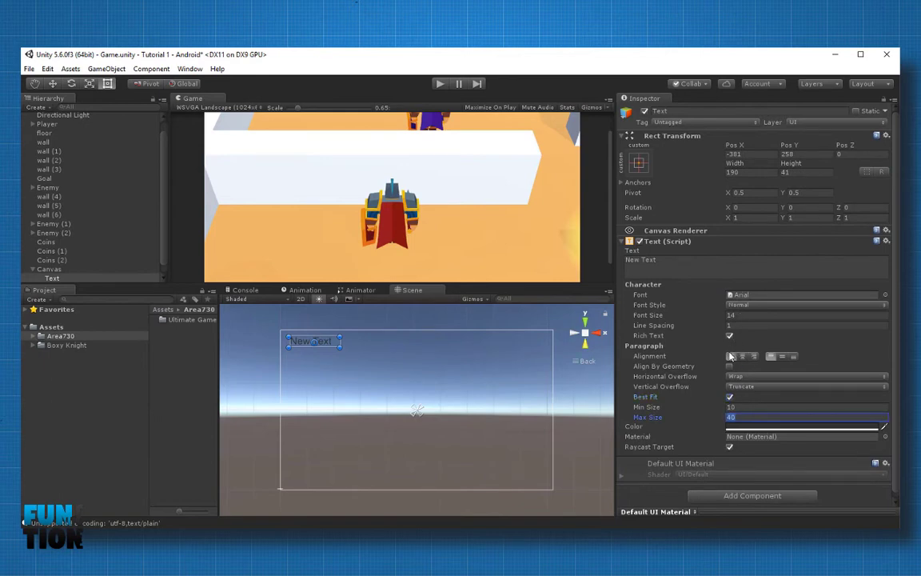
{"action": "left_click", "coordinate": [747, 429]}
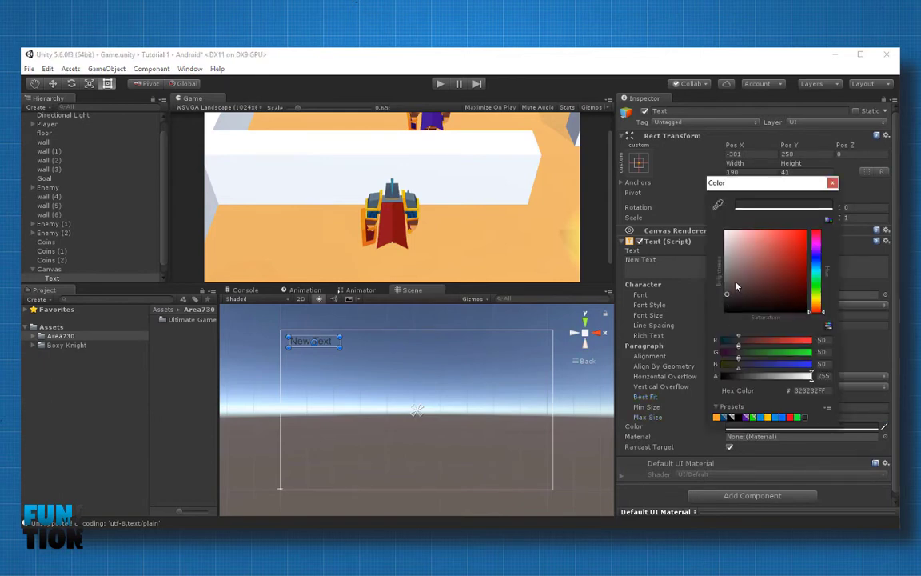
{"action": "left_click_drag", "start_coordinate": [737, 285], "coordinate": [731, 293]}
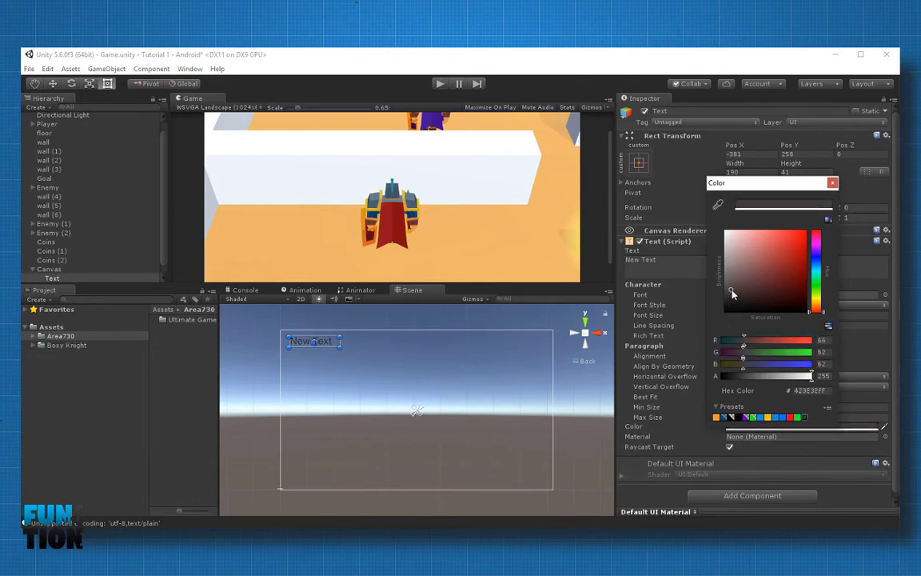
{"action": "left_click", "coordinate": [832, 183]}
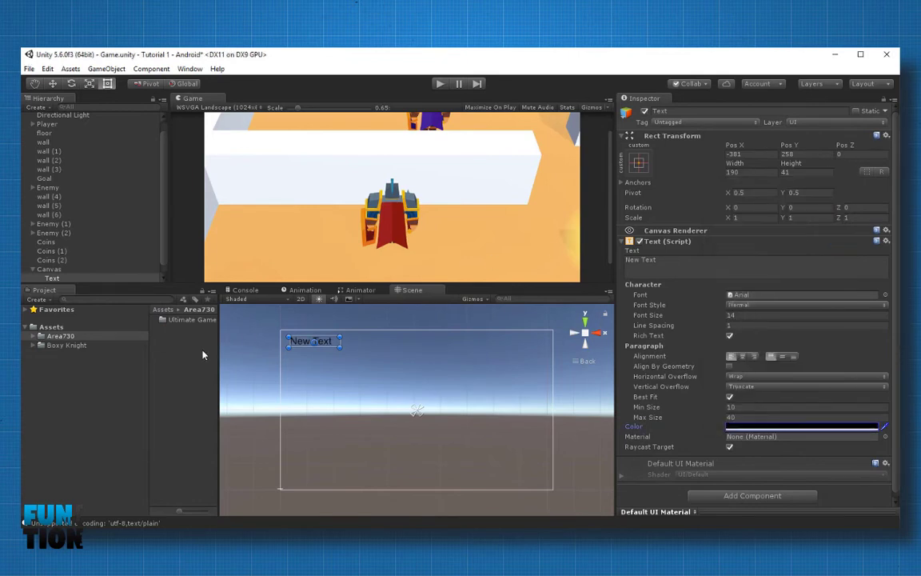
{"action": "left_click", "coordinate": [60, 268]}
Step: Add an Image to the Canvas, move it top-left and stretch it to a 190×41 bar
{"action": "right_click", "coordinate": [62, 269]}
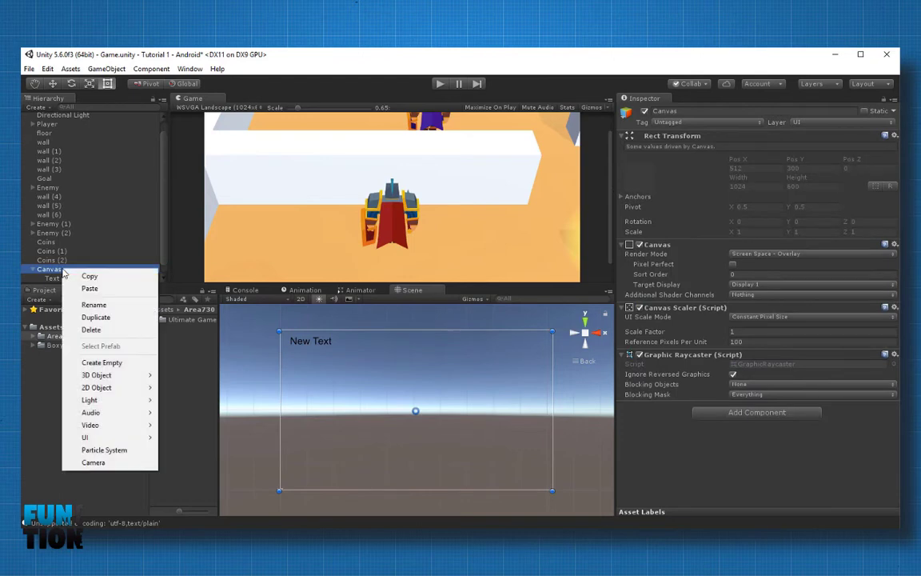
{"action": "mouse_move", "coordinate": [111, 438]}
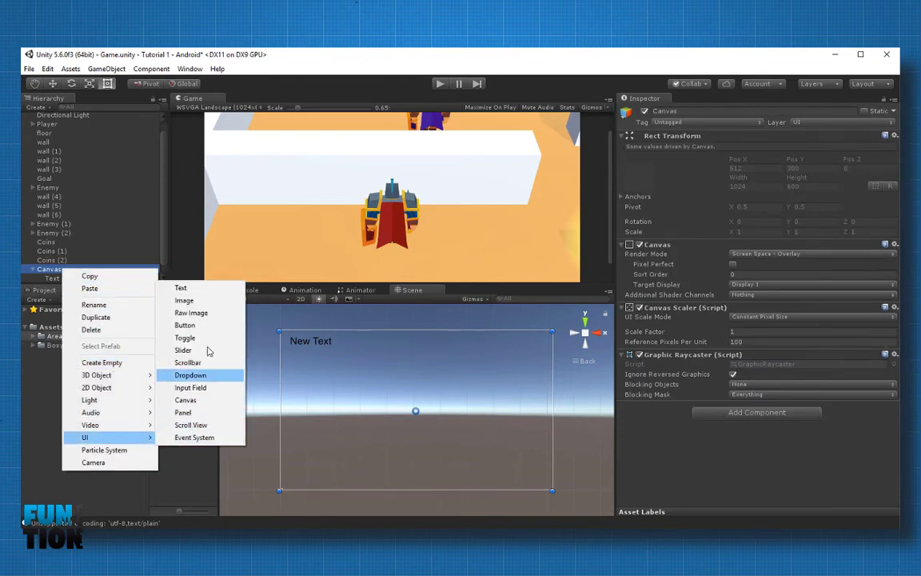
{"action": "left_click", "coordinate": [203, 298]}
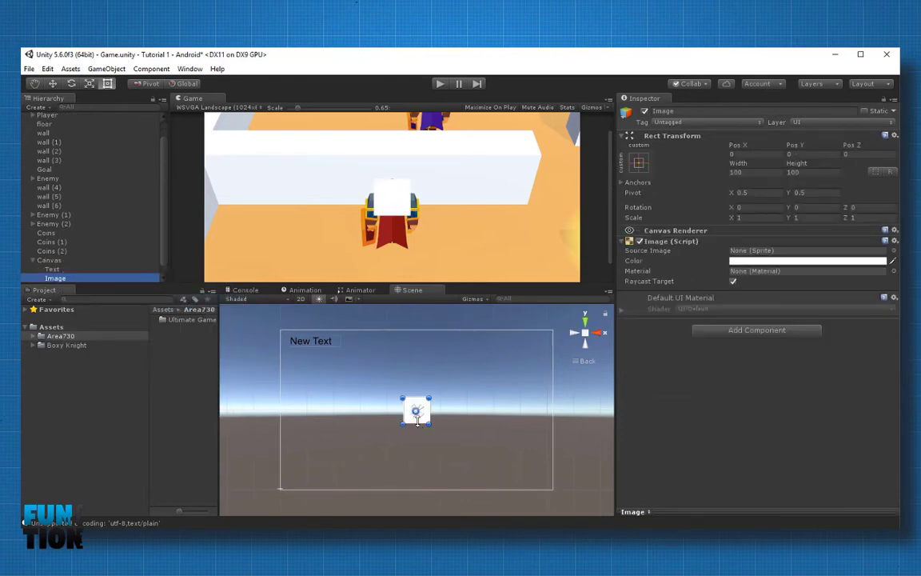
{"action": "left_click_drag", "start_coordinate": [416, 421], "coordinate": [302, 363]}
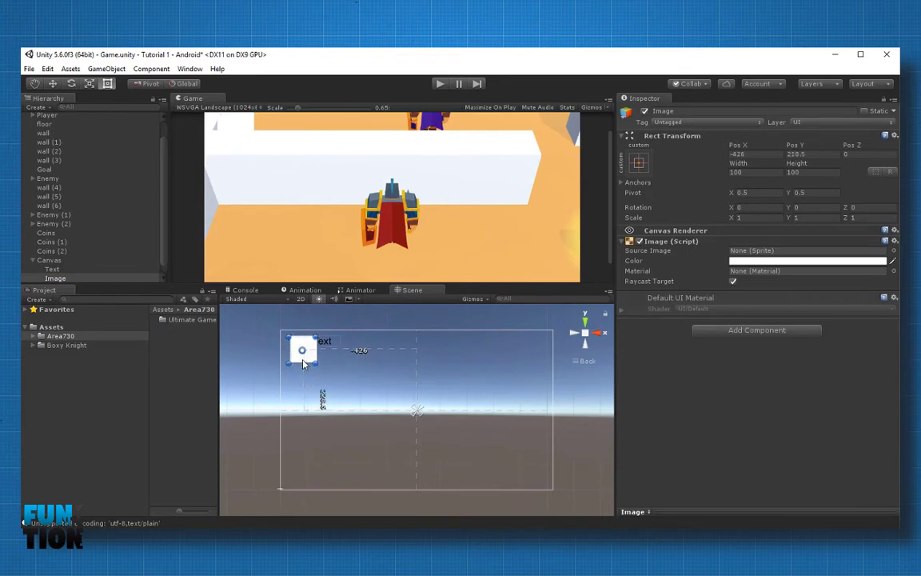
{"action": "mouse_move", "coordinate": [318, 365]}
{"action": "left_mouse_down"}
{"action": "mouse_move", "coordinate": [344, 347]}
{"action": "mouse_move", "coordinate": [335, 342]}
{"action": "left_mouse_up"}
Step: Move the Image above Text in the Hierarchy and set its Source Image to empty_bar_frame_2
{"action": "scroll", "coordinate": [71, 271], "scroll_direction": "down", "scroll_amount": 1}
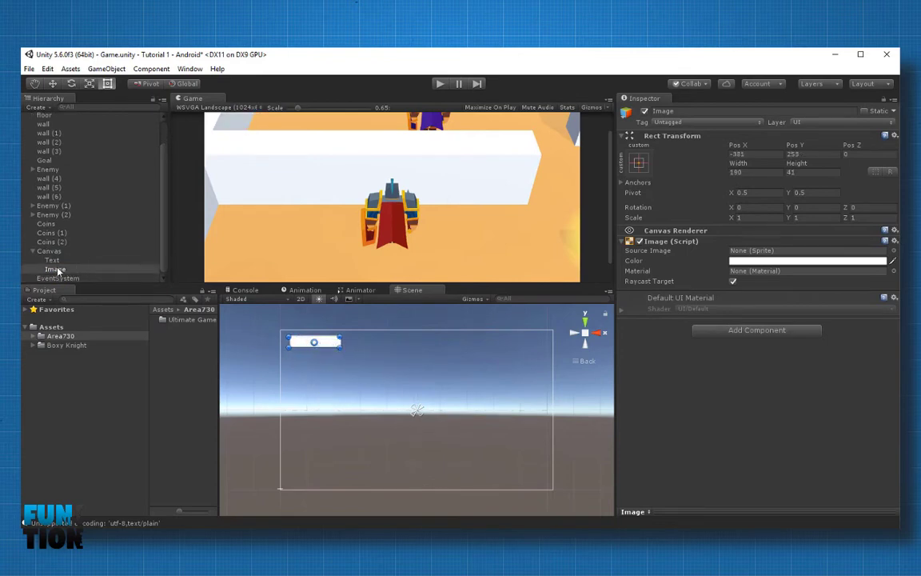
{"action": "left_click_drag", "start_coordinate": [58, 270], "coordinate": [58, 261]}
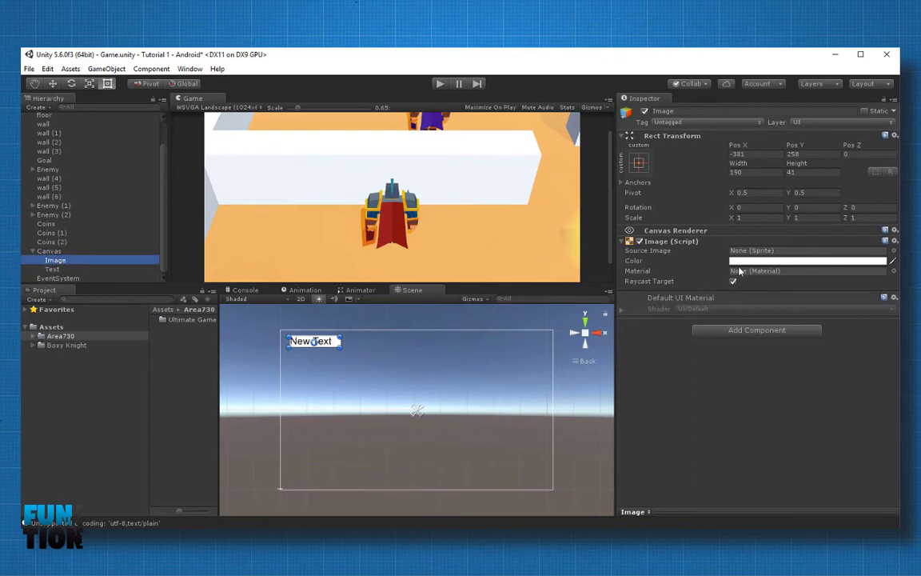
{"action": "left_click", "coordinate": [893, 250]}
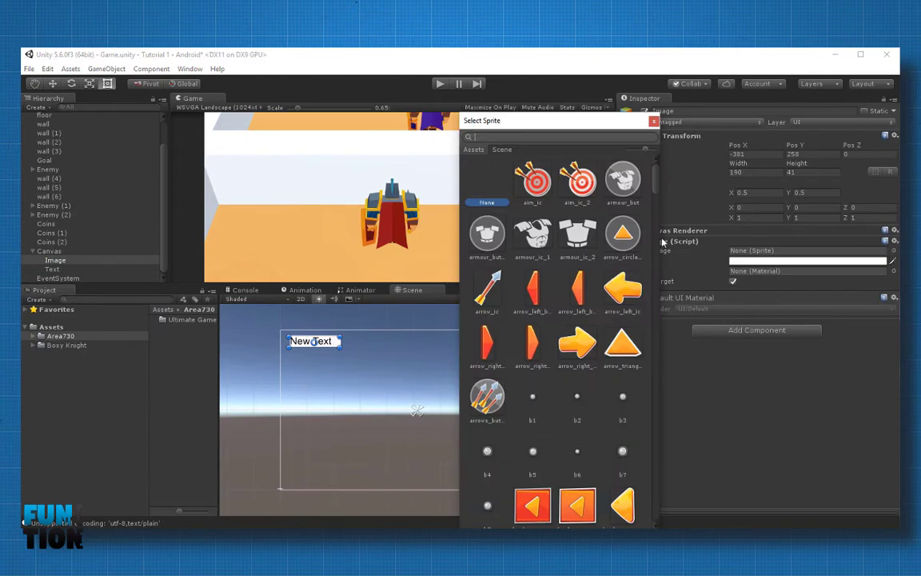
{"action": "scroll", "coordinate": [575, 244], "scroll_direction": "down", "scroll_amount": 5}
{"action": "scroll", "coordinate": [580, 256], "scroll_direction": "down", "scroll_amount": 5}
{"action": "scroll", "coordinate": [616, 276], "scroll_direction": "down", "scroll_amount": 5}
{"action": "scroll", "coordinate": [619, 298], "scroll_direction": "down", "scroll_amount": 3}
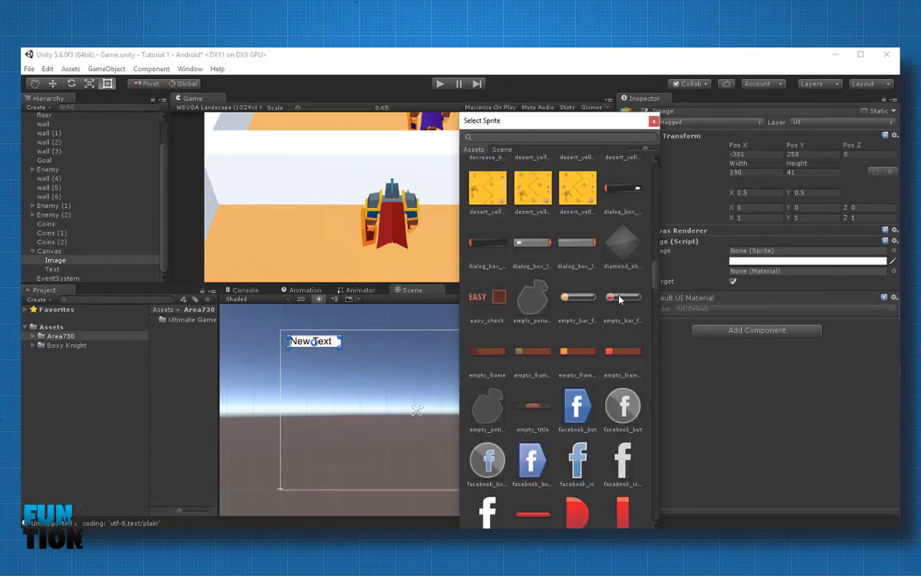
{"action": "double_click", "coordinate": [619, 298]}
Step: Enlarge the frame to about 242×70.7, enable Preserve Aspect and disable Raycast Target
{"action": "key", "text": "f"}
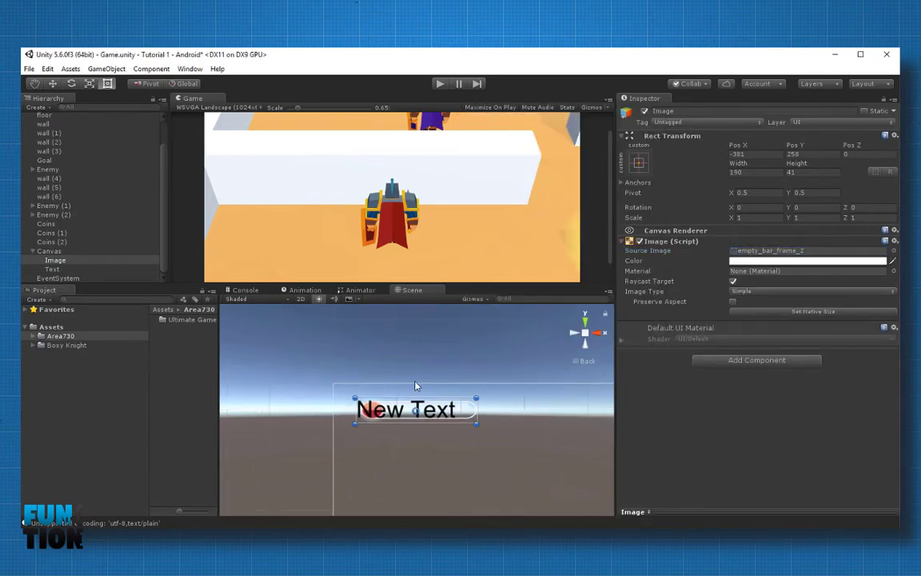
{"action": "mouse_move", "coordinate": [477, 424]}
{"action": "left_mouse_down"}
{"action": "mouse_move", "coordinate": [527, 457]}
{"action": "mouse_move", "coordinate": [528, 449]}
{"action": "left_mouse_up"}
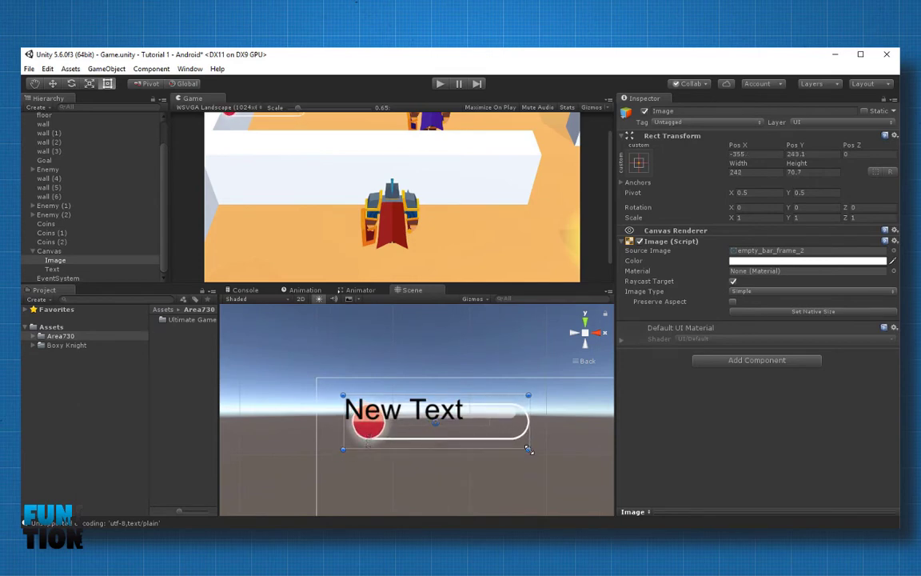
{"action": "left_click", "coordinate": [732, 303]}
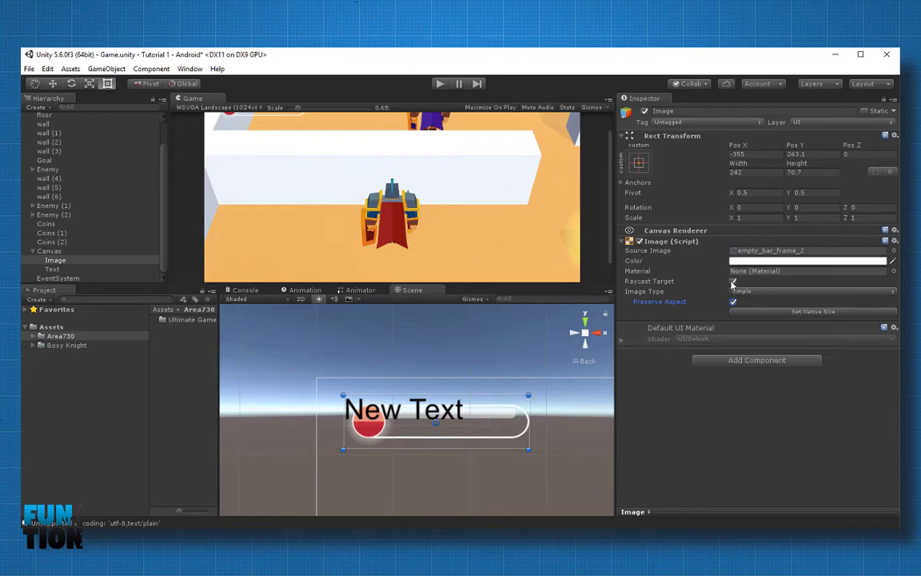
{"action": "left_click", "coordinate": [732, 282]}
Step: Fit the text inside the frame, then rename the text Coins and the image Holder
{"action": "left_click", "coordinate": [52, 269]}
{"action": "left_click_drag", "start_coordinate": [343, 447], "coordinate": [409, 438]}
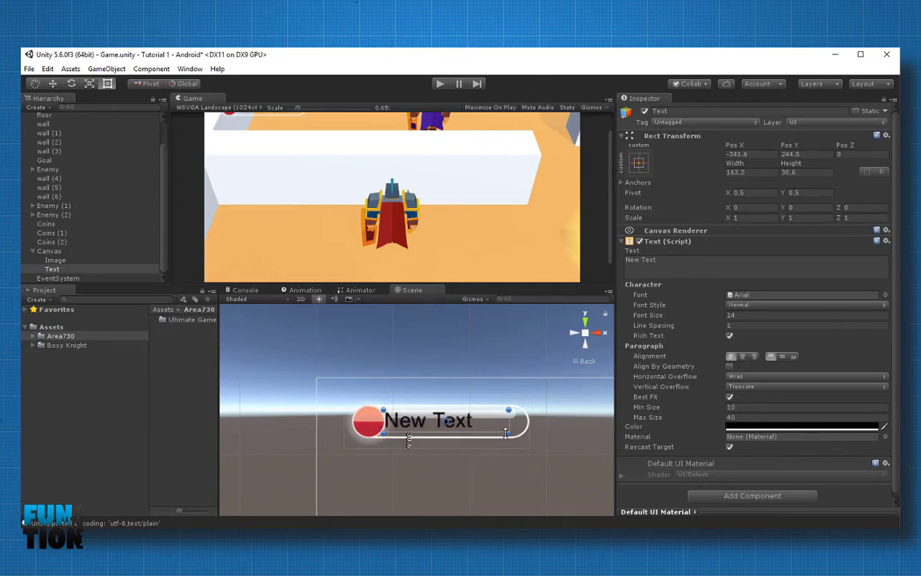
{"action": "left_click_drag", "start_coordinate": [505, 431], "coordinate": [513, 431]}
{"action": "left_click", "coordinate": [737, 111]}
{"action": "type", "text": "Coins"}
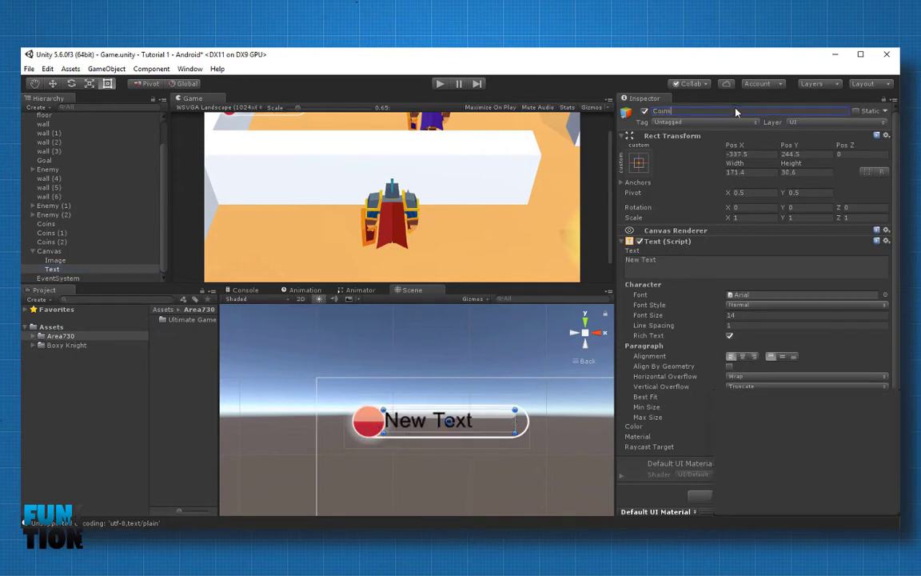
{"action": "left_click", "coordinate": [55, 260]}
{"action": "left_click", "coordinate": [719, 111]}
{"action": "type", "text": "Holder"}
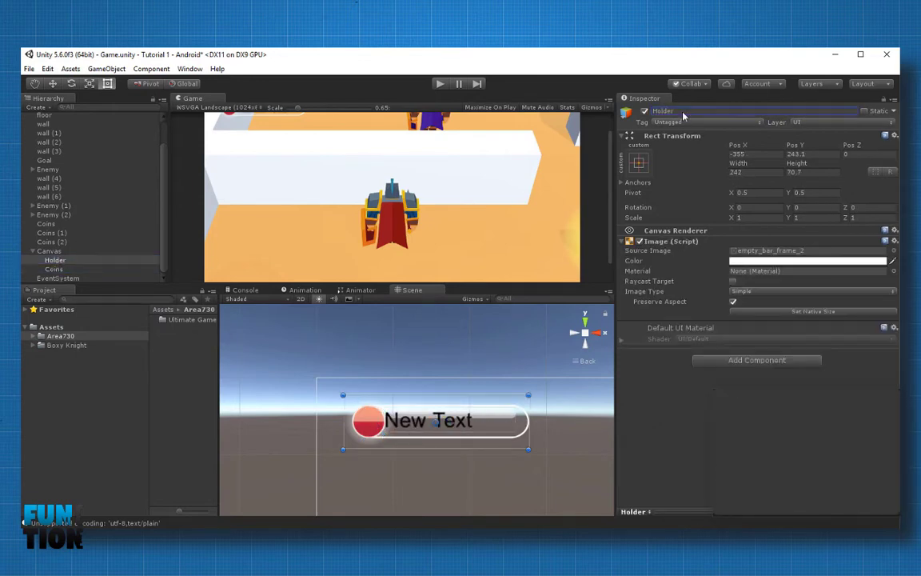
{"action": "key", "text": "Return"}
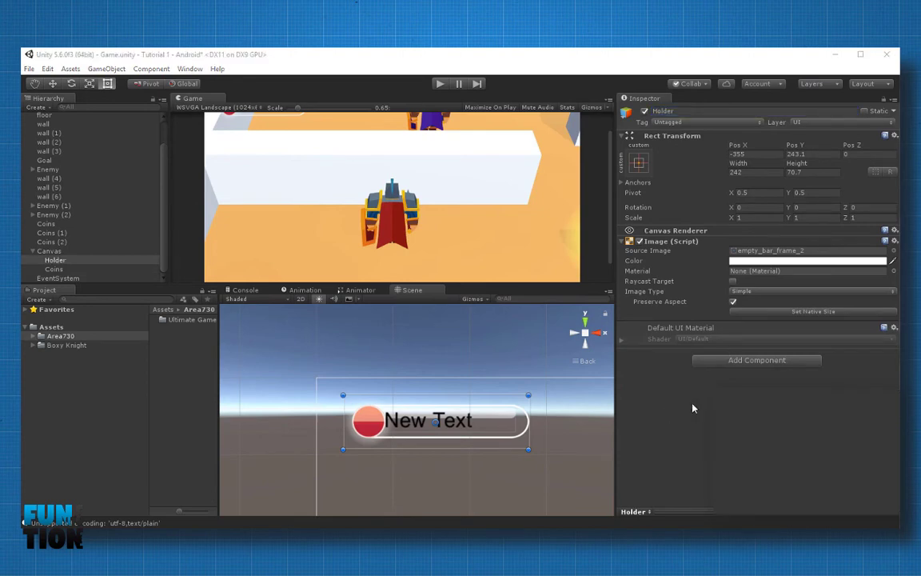
Step: Set the Coins label's text to 15
{"action": "key", "text": "Down"}
{"action": "left_click", "coordinate": [676, 260]}
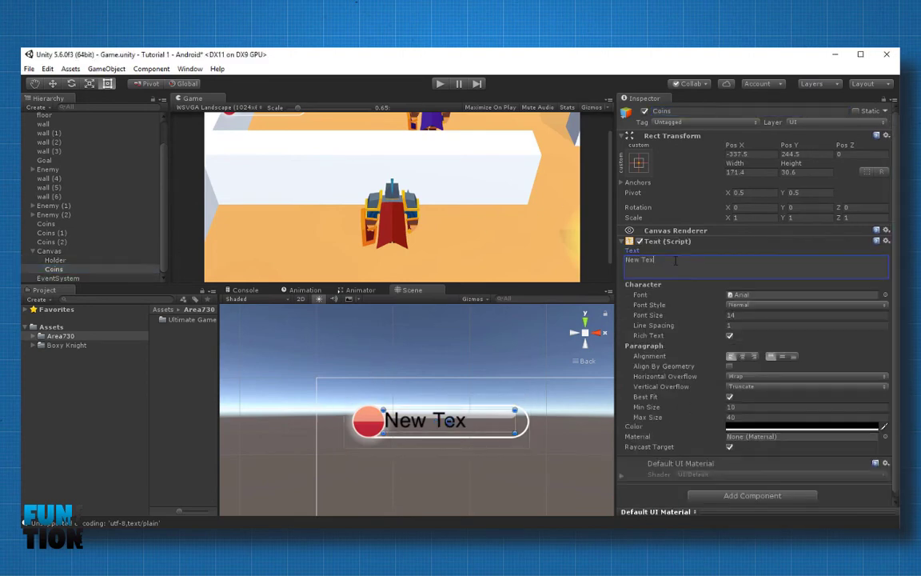
{"action": "key", "text": "BackSpace"}
{"action": "key", "text": "BackSpace"}
{"action": "key", "text": "BackSpace"}
{"action": "type", "text": "15"}
{"action": "key", "text": "Tab"}
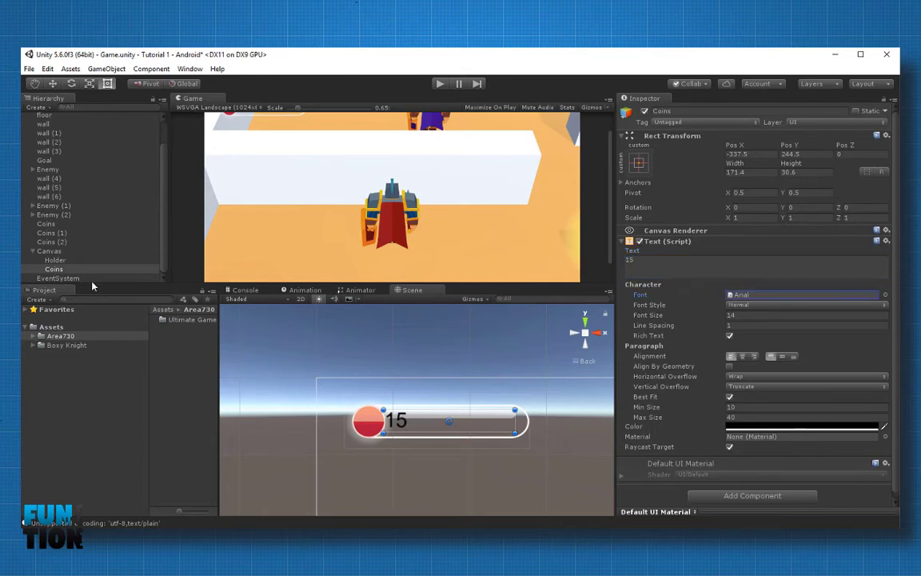
Step: Open the Player object's PlayerScript for editing via Edit Script
{"action": "scroll", "coordinate": [53, 214], "scroll_direction": "up", "scroll_amount": 2}
{"action": "left_click", "coordinate": [46, 136]}
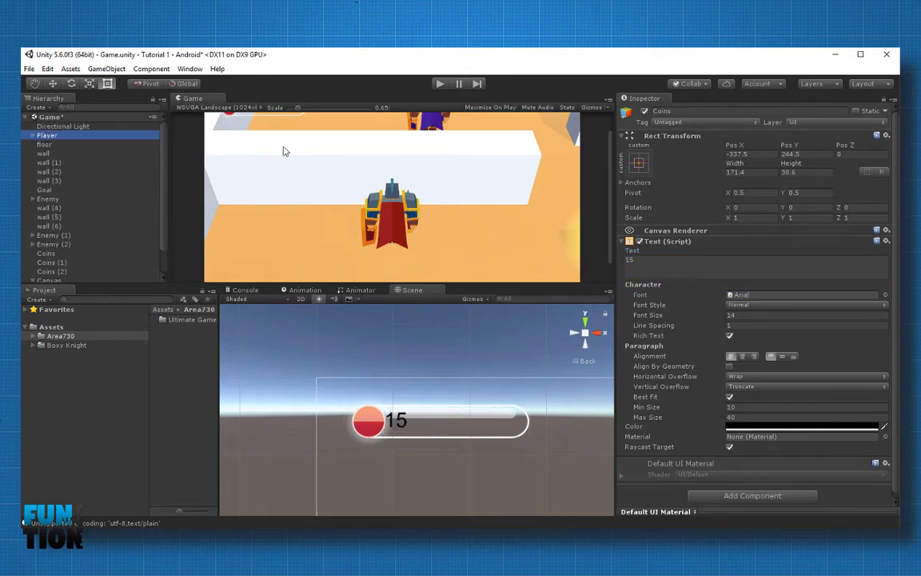
{"action": "right_click", "coordinate": [689, 280]}
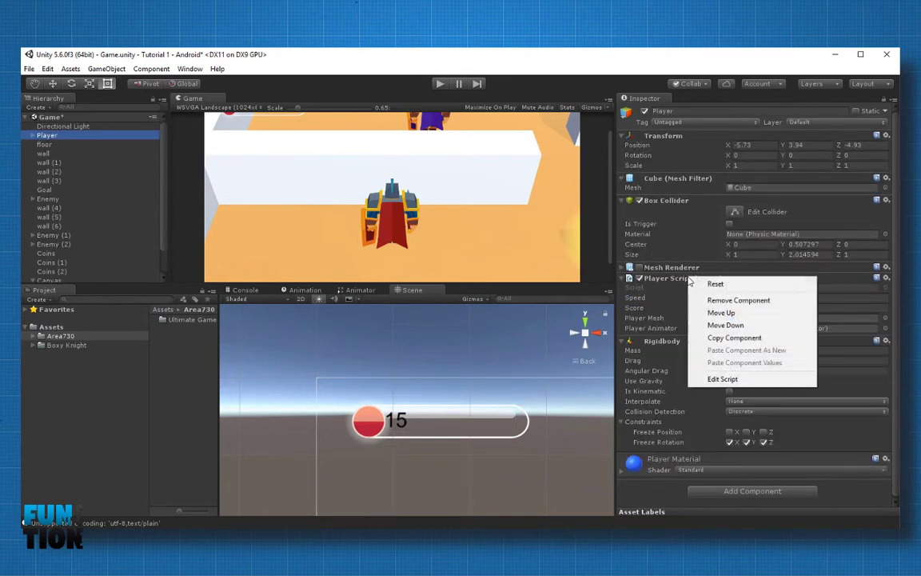
{"action": "left_click", "coordinate": [734, 379]}
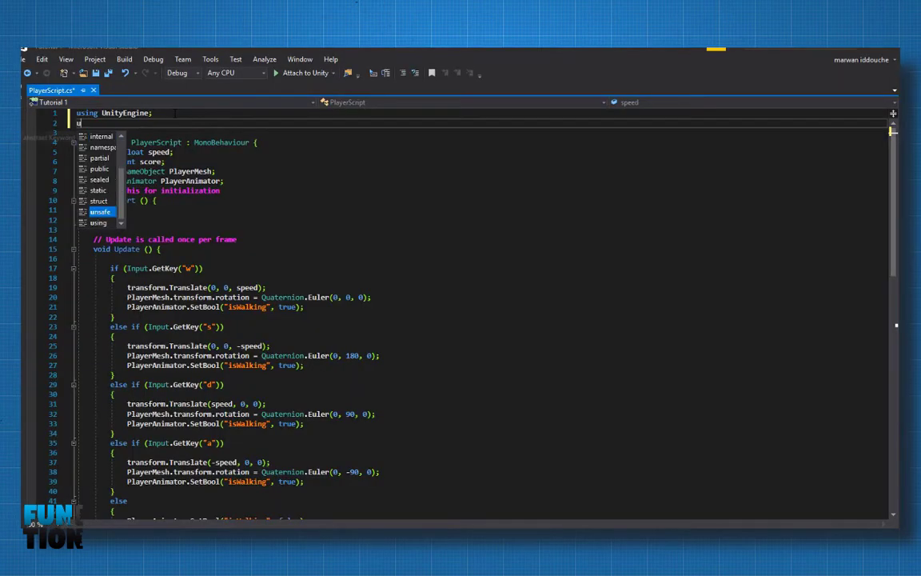
Step: Add 'using UnityEngine.UI;' and a 'public Text ScoreText;' field, saving the script
{"action": "type", "text": "sing "}
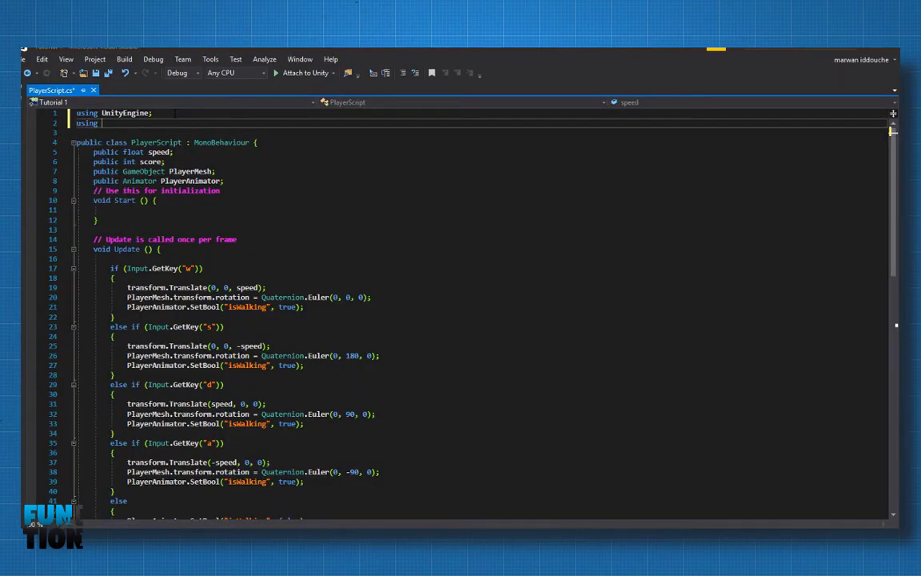
{"action": "type", "text": "UnityEngine"}
{"action": "type", "text": ".UI;"}
{"action": "key", "text": "ctrl+s"}
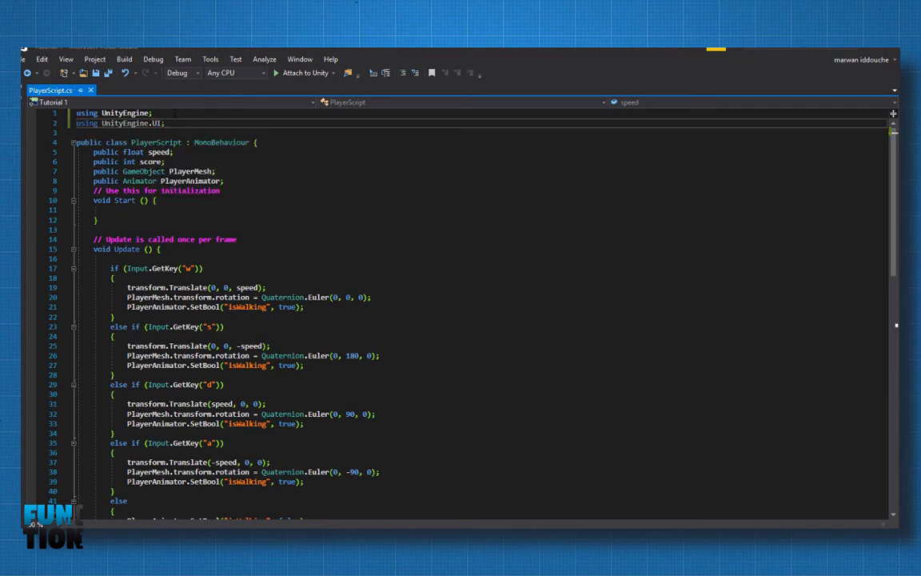
{"action": "left_click", "coordinate": [233, 181]}
{"action": "key", "text": "Return"}
{"action": "type", "text": "public "}
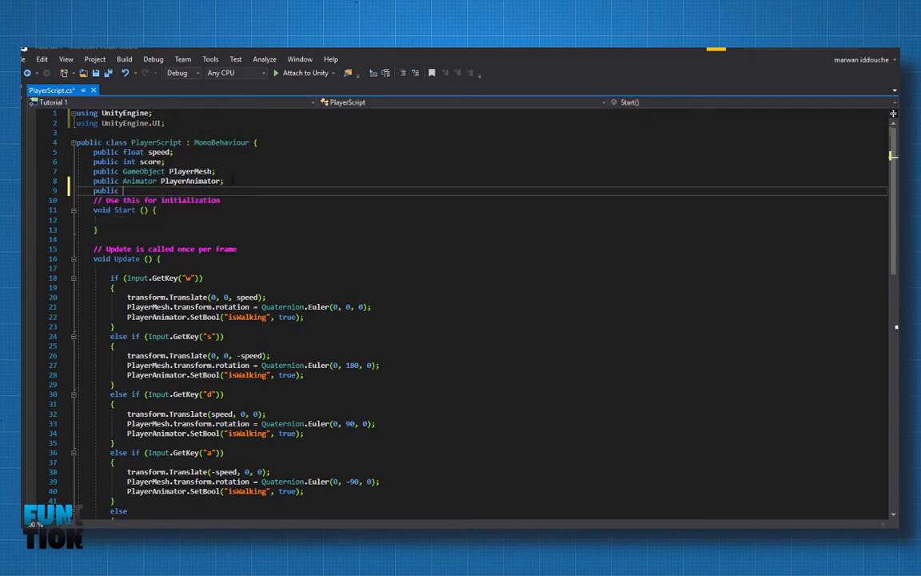
{"action": "type", "text": "Tex"}
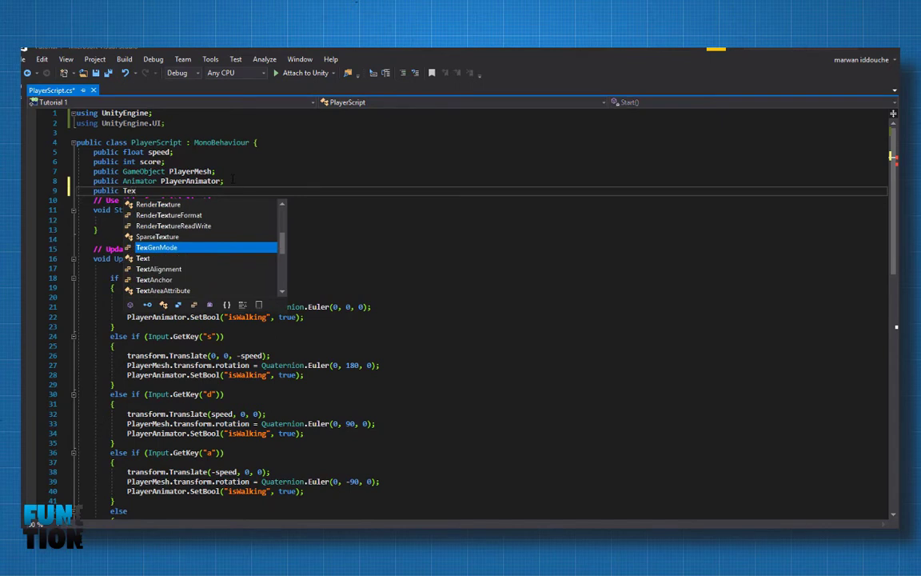
{"action": "type", "text": "t S"}
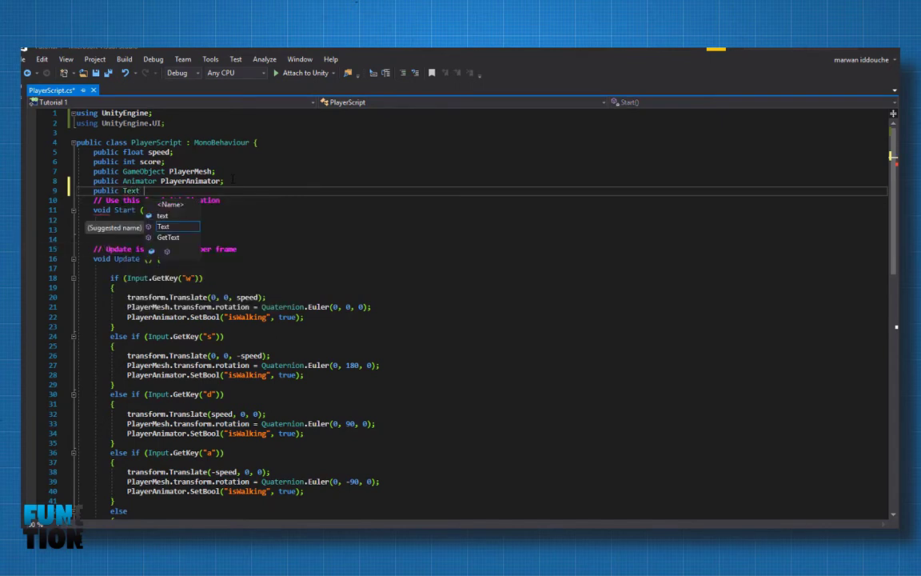
{"action": "type", "text": "coreT"}
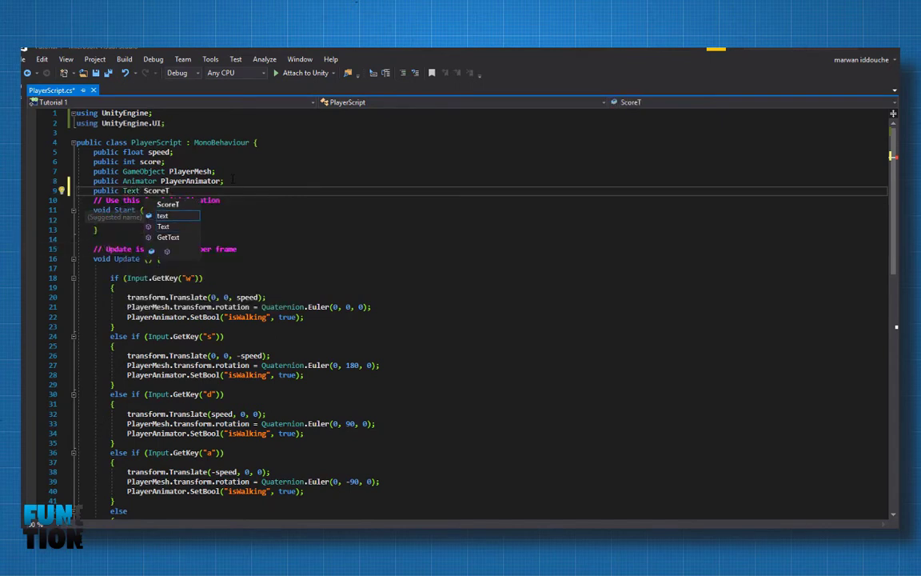
{"action": "type", "text": "ext;"}
{"action": "key", "text": "ctrl+s"}
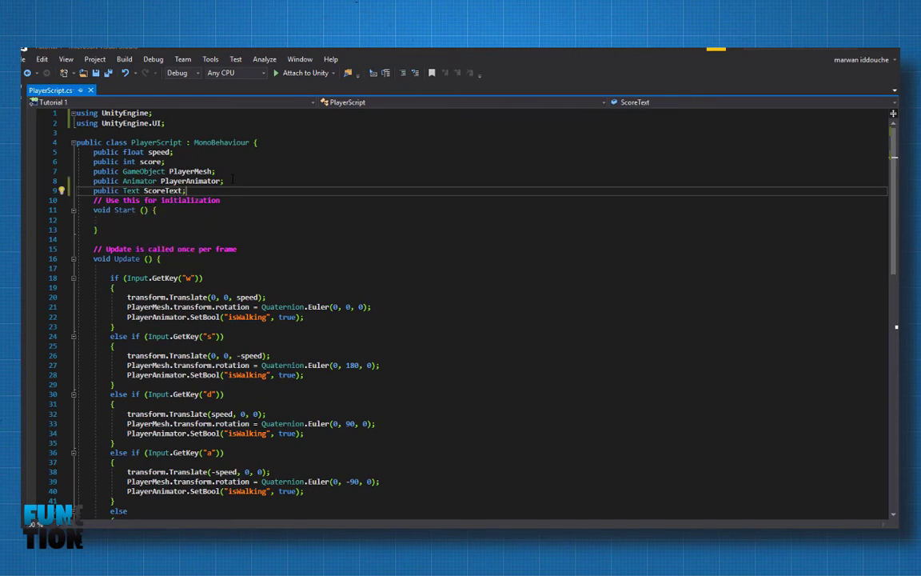
Step: Insert 'ScoreText.text = score.ToString();' at the top of Update() and save
{"action": "scroll", "coordinate": [460, 312], "scroll_direction": "down", "scroll_amount": 3}
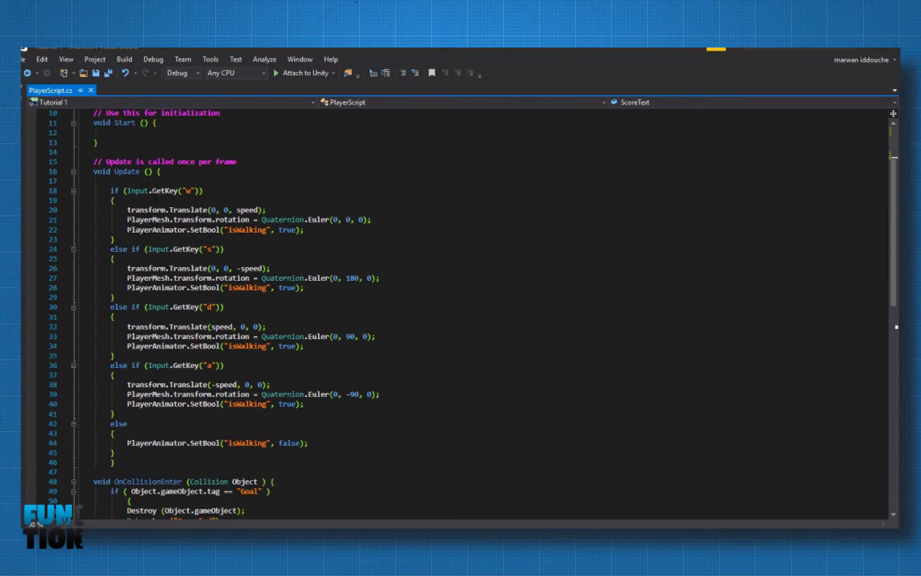
{"action": "left_click", "coordinate": [110, 181]}
{"action": "key", "text": "Return"}
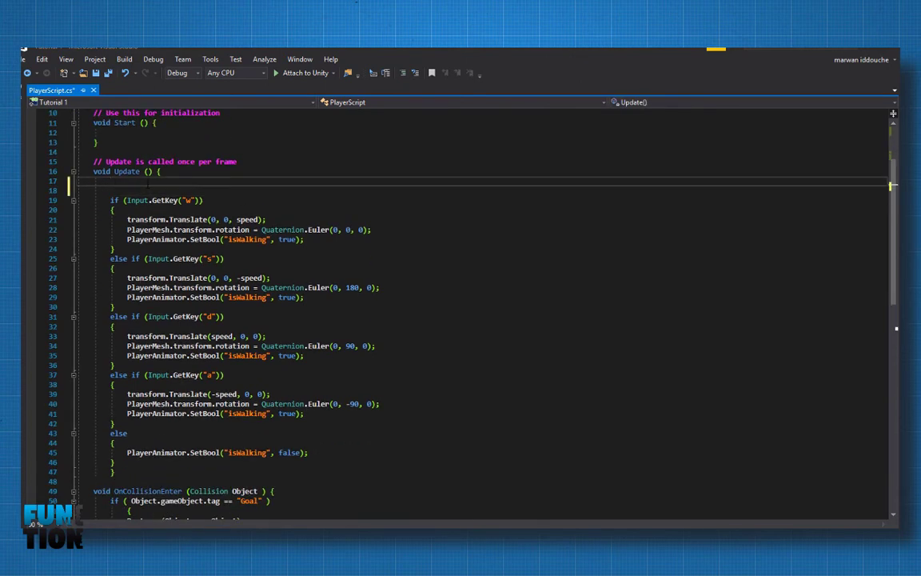
{"action": "type", "text": "coreText"}
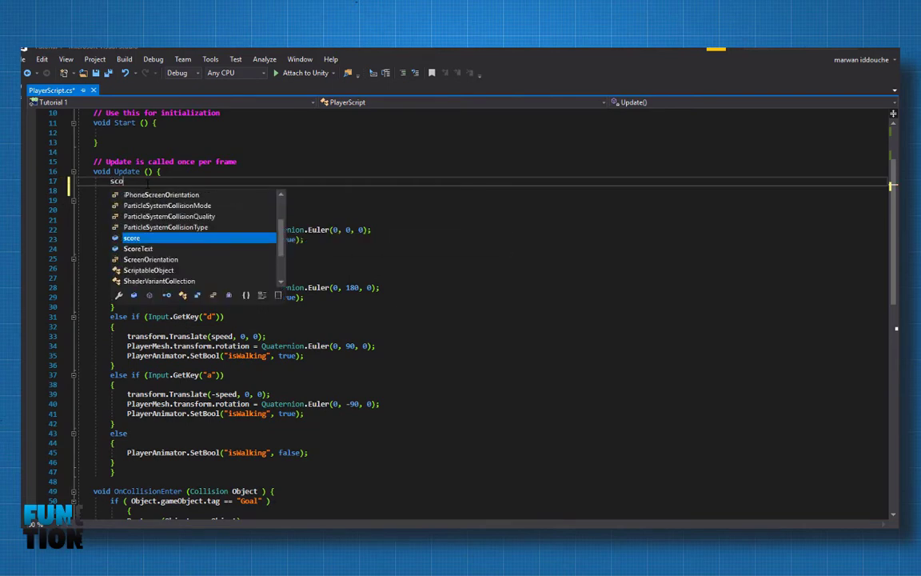
{"action": "type", "text": ".text = "}
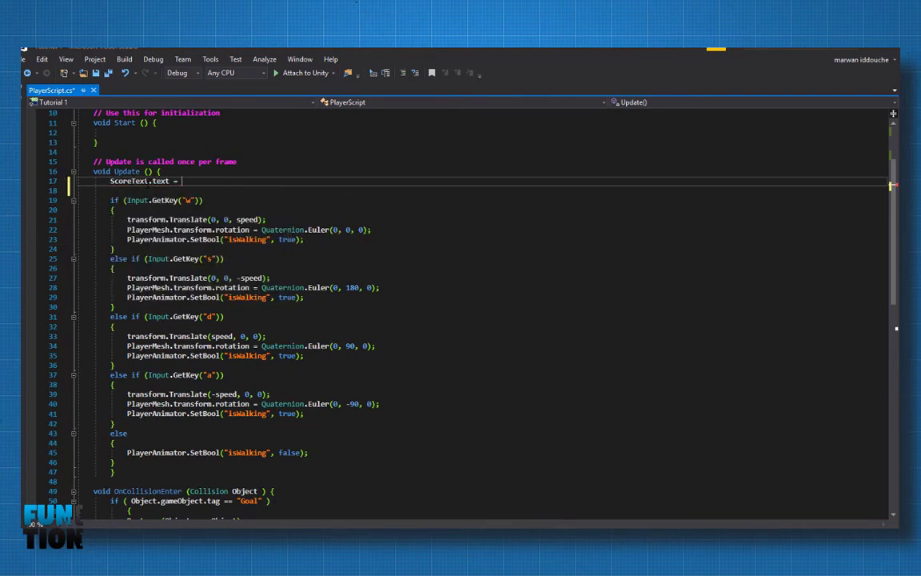
{"action": "type", "text": "score.to"}
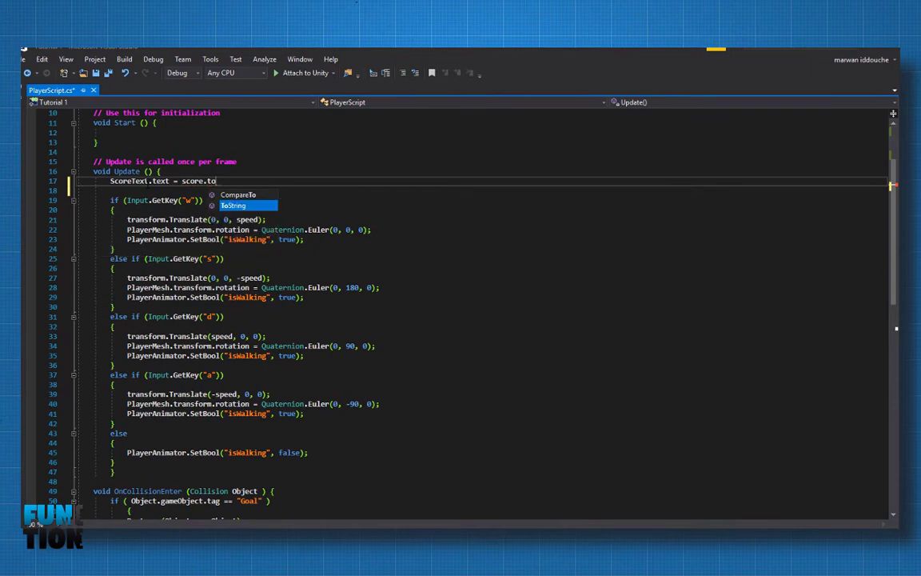
{"action": "key", "text": "Tab"}
{"action": "key", "text": "ctrl+s"}
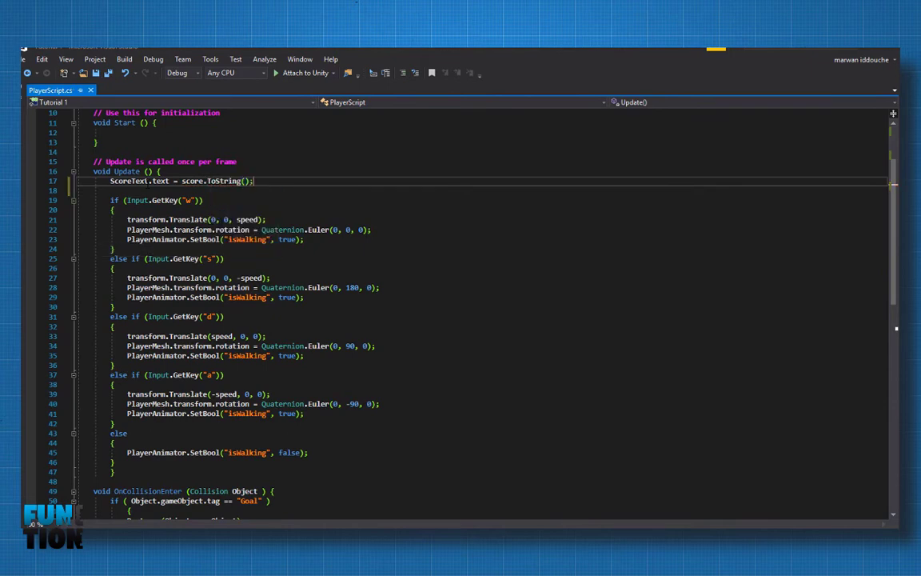
Step: Assign the Coins text to Player Script's Score Text field and play the game
{"action": "left_click", "coordinate": [866, 50]}
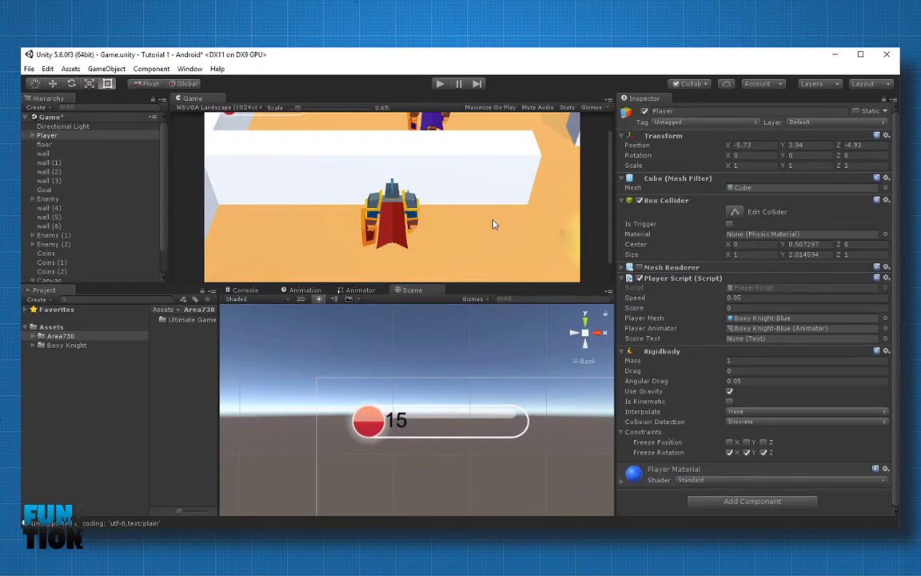
{"action": "scroll", "coordinate": [86, 224], "scroll_direction": "down", "scroll_amount": 2}
{"action": "left_click_drag", "start_coordinate": [53, 268], "coordinate": [740, 339]}
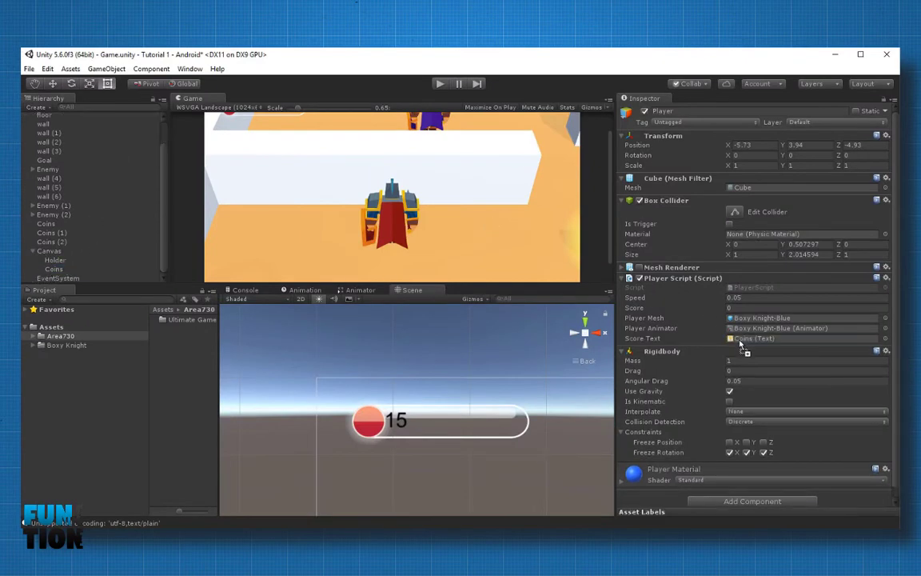
{"action": "left_click", "coordinate": [439, 84]}
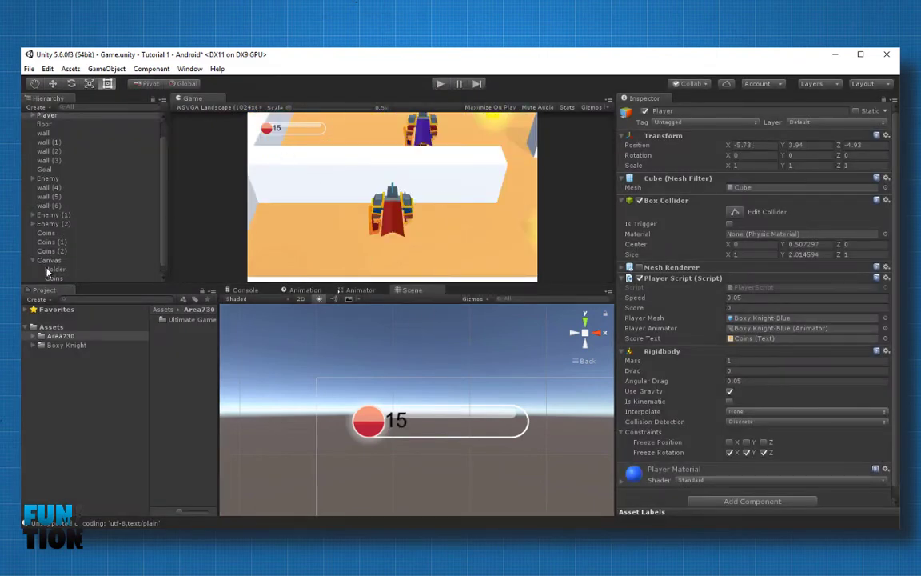
Step: Give the duplicated holder the coin_ic_1 sprite and shrink it to the bar's left end
{"action": "left_click", "coordinate": [53, 269]}
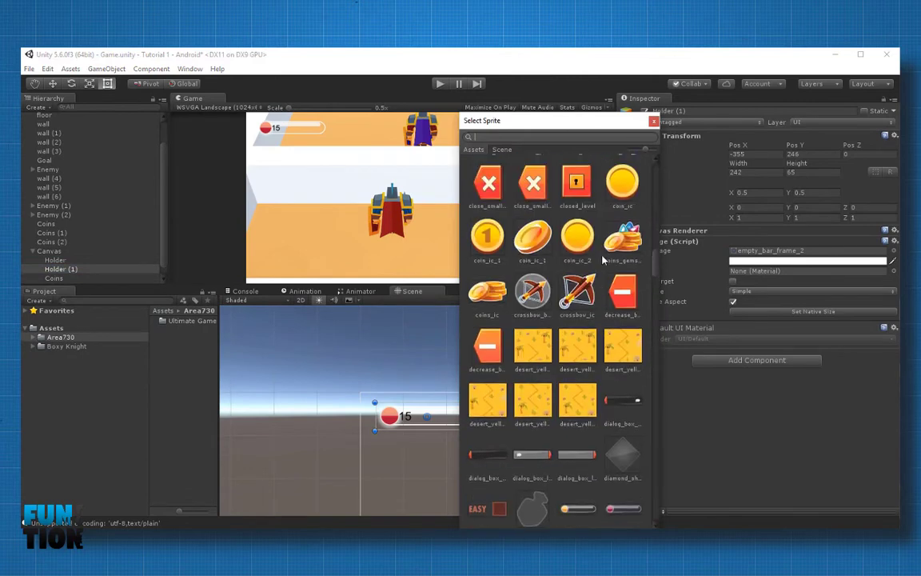
{"action": "scroll", "coordinate": [604, 260], "scroll_direction": "up", "scroll_amount": 1}
{"action": "left_click", "coordinate": [533, 270]}
{"action": "left_click", "coordinate": [653, 122]}
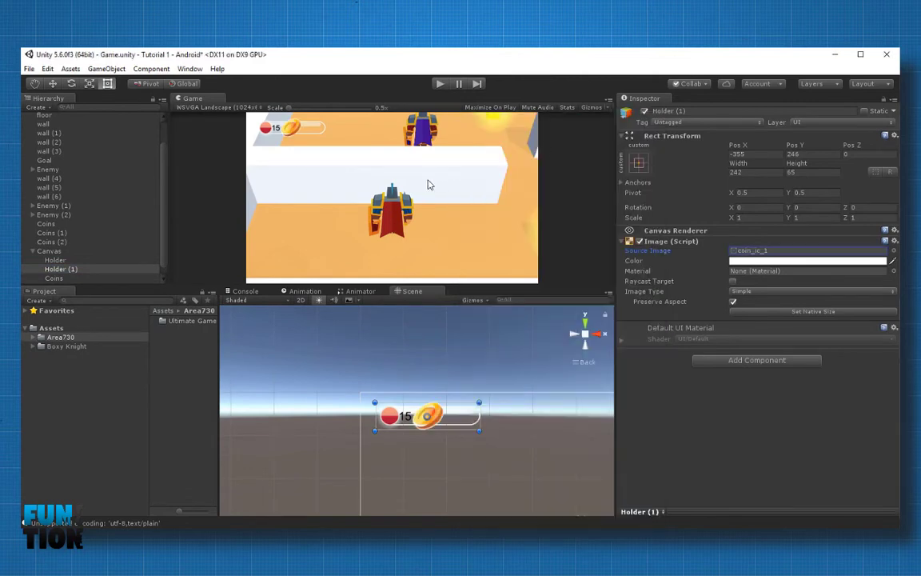
{"action": "left_click_drag", "start_coordinate": [478, 415], "coordinate": [409, 416]}
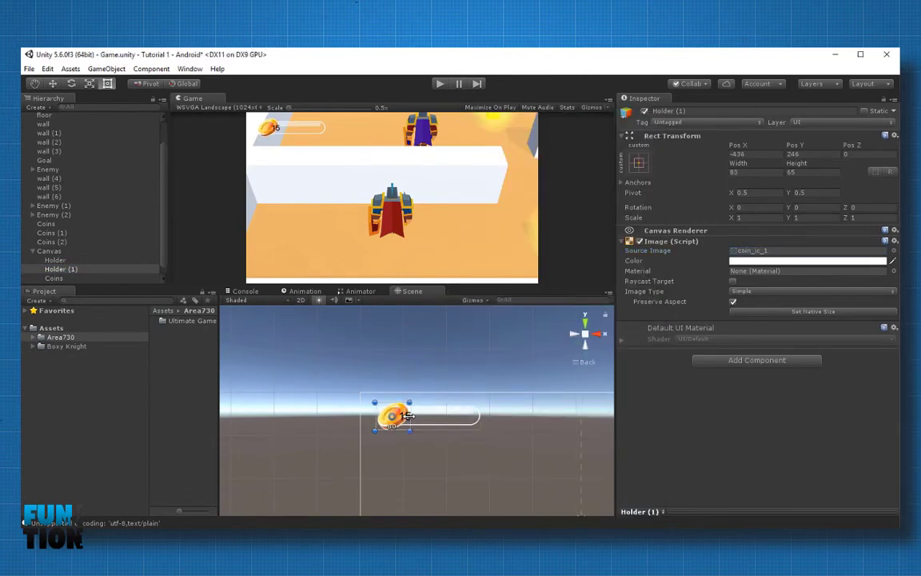
Step: Resize the Coins text box so it sits beside the coin icon
{"action": "left_click", "coordinate": [55, 278]}
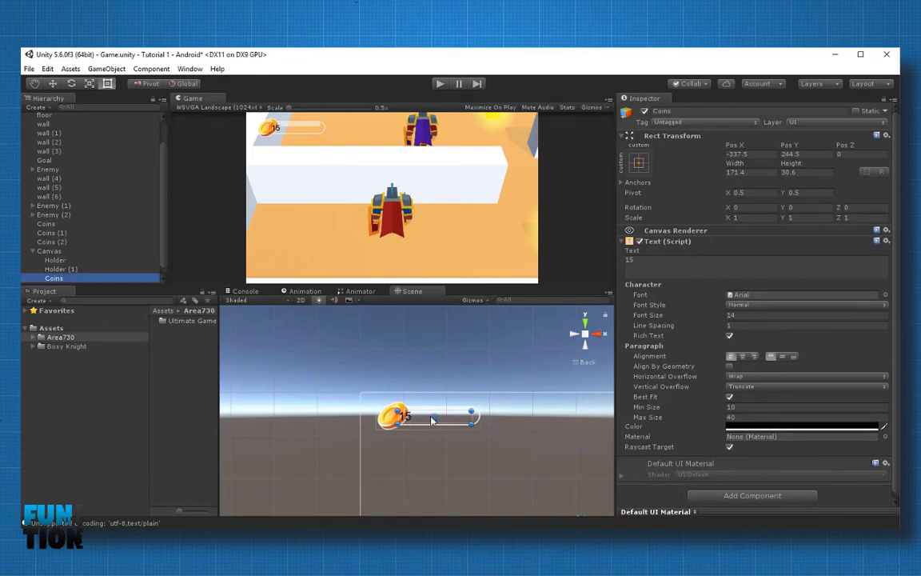
{"action": "scroll", "coordinate": [431, 420], "scroll_direction": "up", "scroll_amount": 2}
{"action": "left_click_drag", "start_coordinate": [385, 422], "coordinate": [415, 425]}
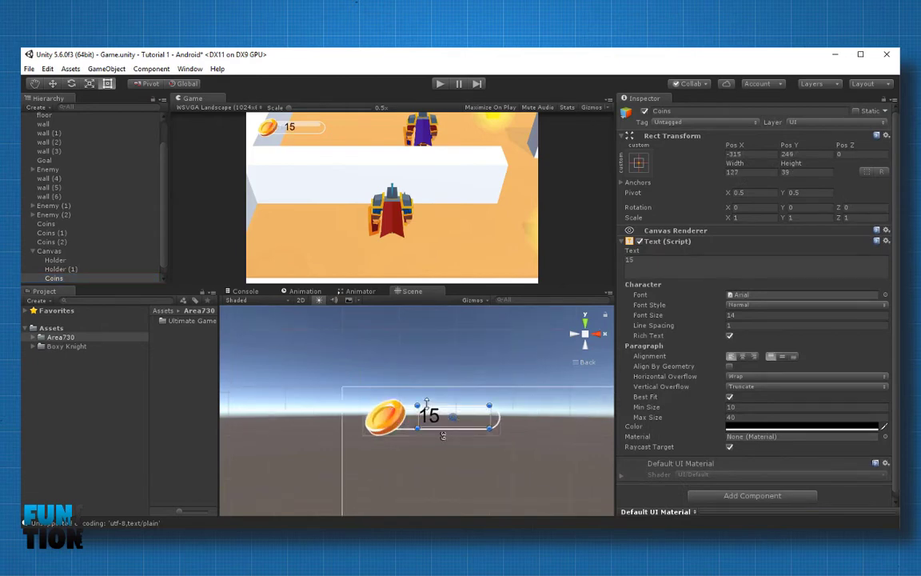
{"action": "left_click_drag", "start_coordinate": [425, 406], "coordinate": [409, 417]}
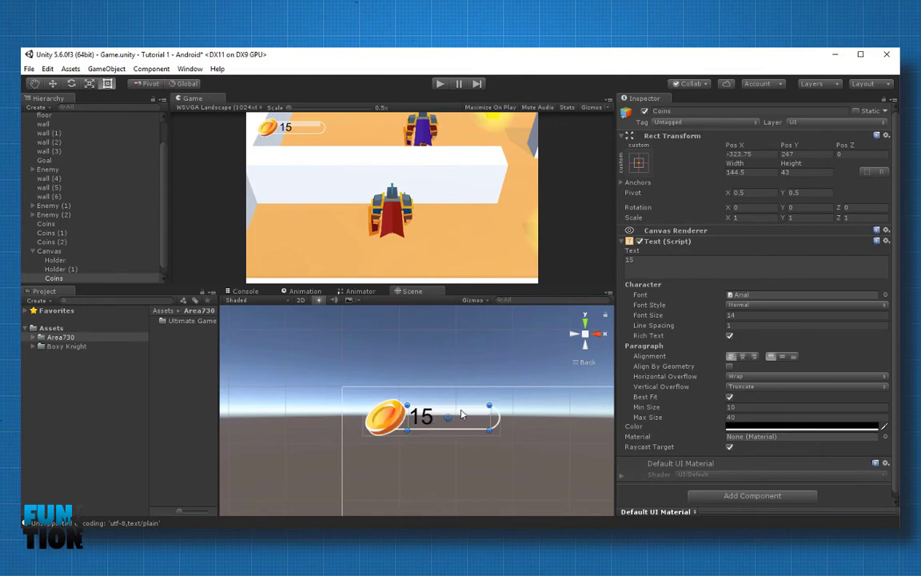
{"action": "scroll", "coordinate": [461, 414], "scroll_direction": "down", "scroll_amount": 2}
{"action": "scroll", "coordinate": [495, 444], "scroll_direction": "down", "scroll_amount": 3}
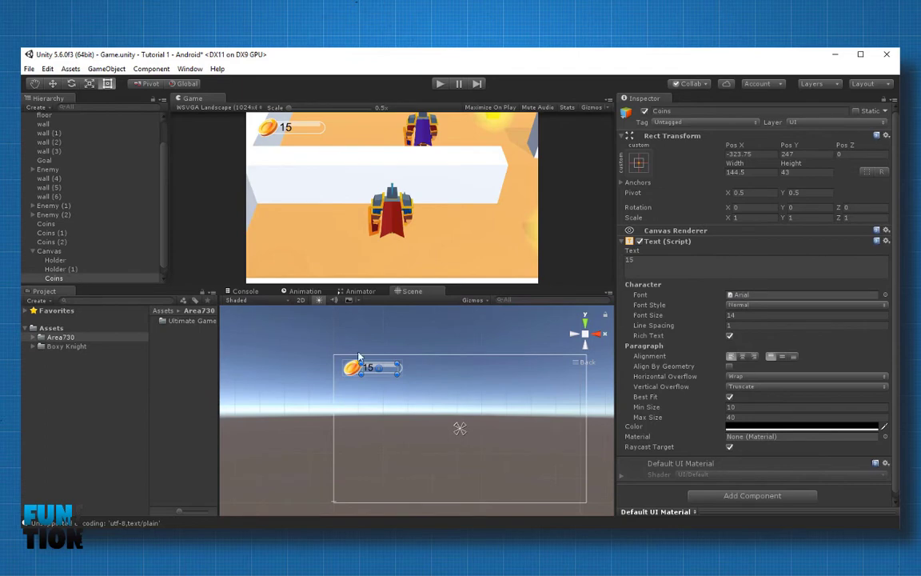
Step: Add a new UI Image under Canvas and move it to the top-right
{"action": "right_click", "coordinate": [63, 253]}
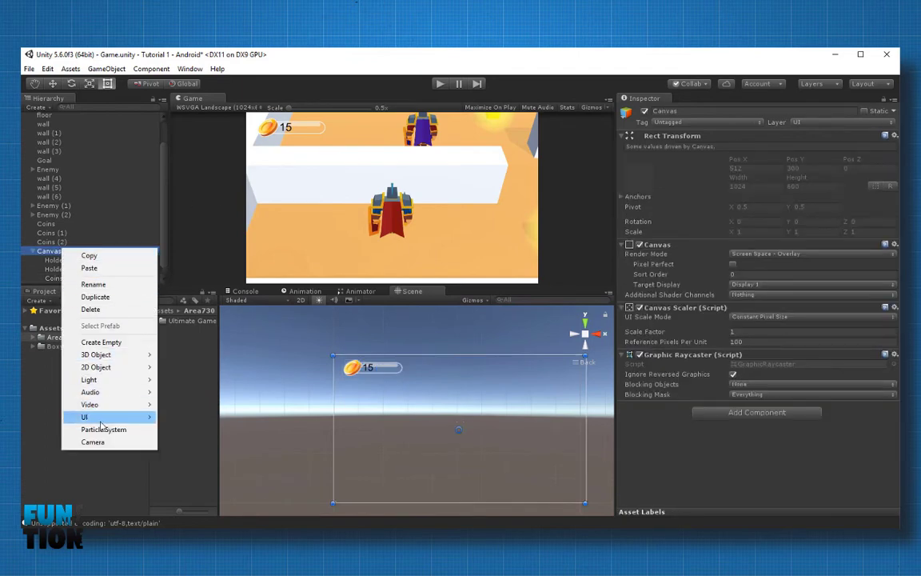
{"action": "mouse_move", "coordinate": [92, 417]}
{"action": "left_click", "coordinate": [184, 279]}
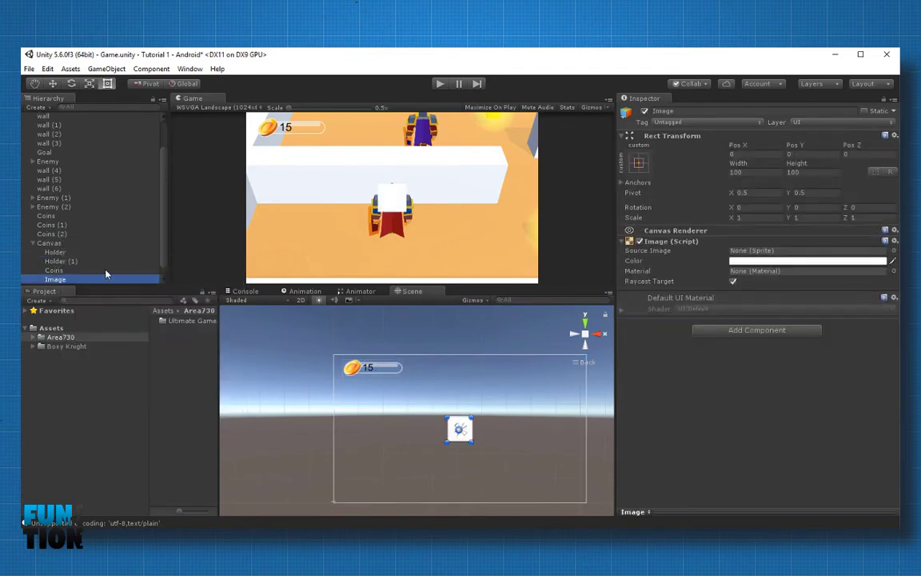
{"action": "mouse_move", "coordinate": [466, 439]}
{"action": "left_mouse_down"}
{"action": "mouse_move", "coordinate": [572, 386]}
{"action": "mouse_move", "coordinate": [566, 373]}
{"action": "mouse_move", "coordinate": [529, 370]}
{"action": "left_mouse_up"}
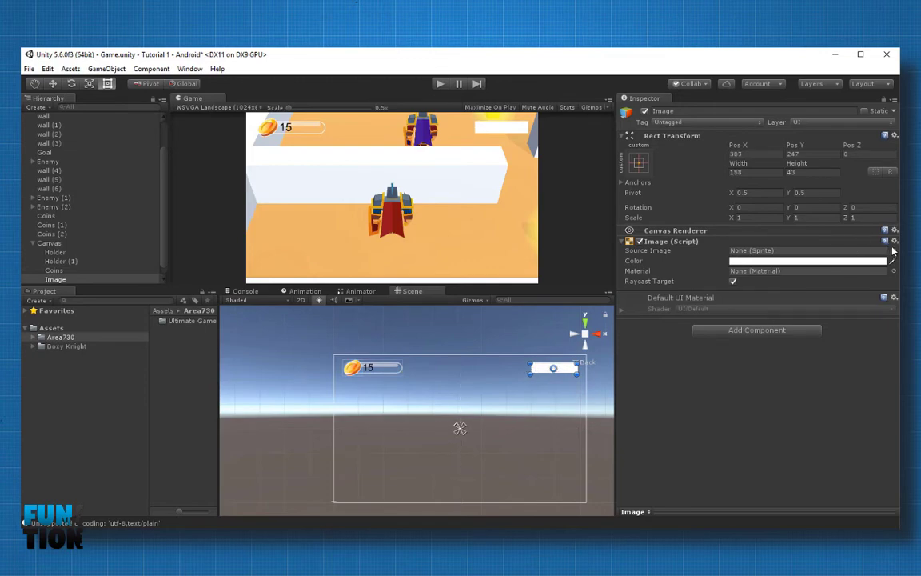
Step: Give the image the empty_bar_frame_1 sprite with Preserve Aspect on and height 55
{"action": "left_click", "coordinate": [893, 250]}
{"action": "scroll", "coordinate": [584, 276], "scroll_direction": "down", "scroll_amount": 10}
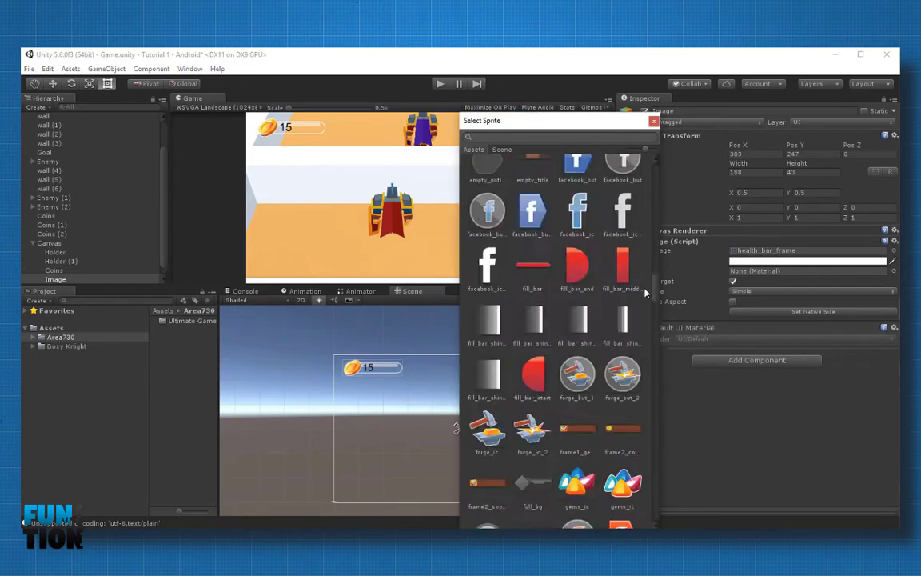
{"action": "double_click", "coordinate": [486, 154]}
{"action": "key", "text": "f"}
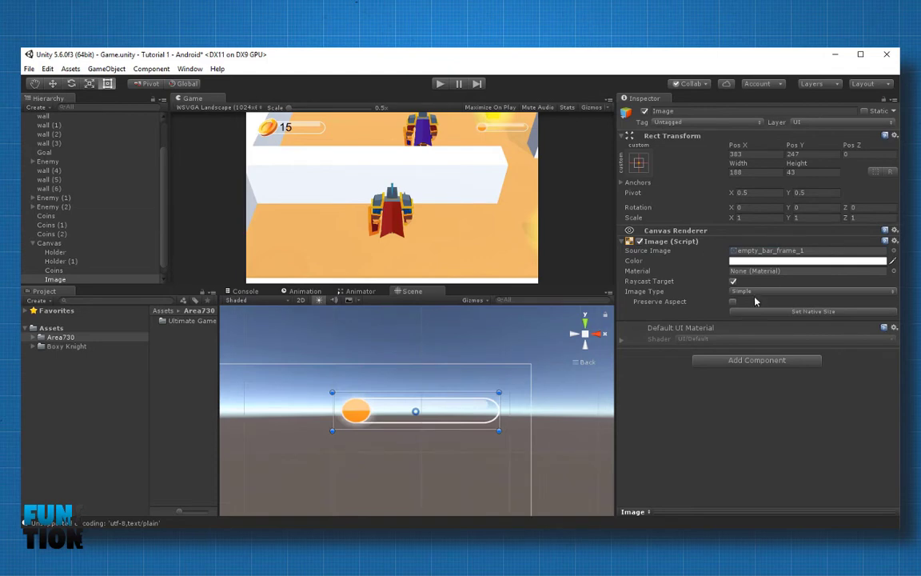
{"action": "left_click", "coordinate": [732, 302]}
{"action": "left_click_drag", "start_coordinate": [368, 429], "coordinate": [357, 437]}
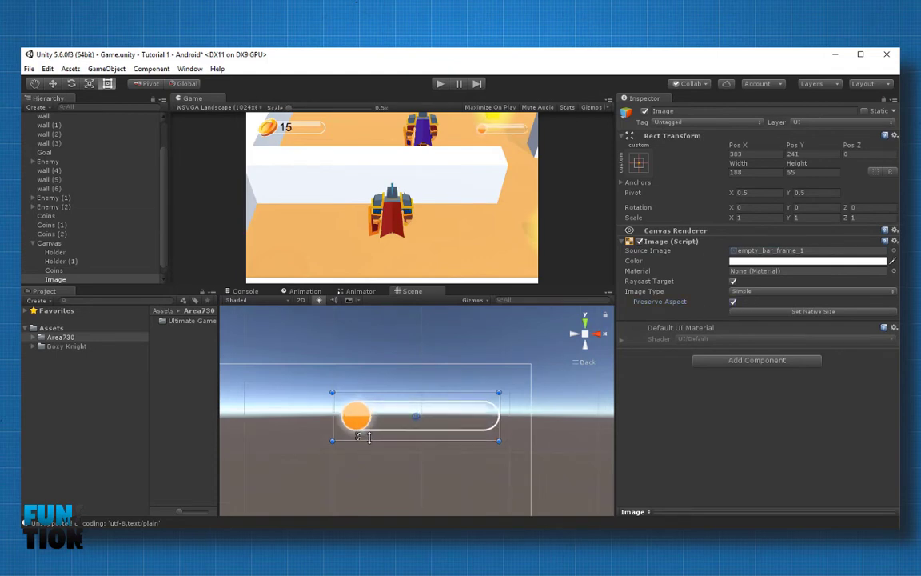
Step: Duplicate the Image with Ctrl+D and nest the copy inside the original
{"action": "right_click", "coordinate": [62, 279]}
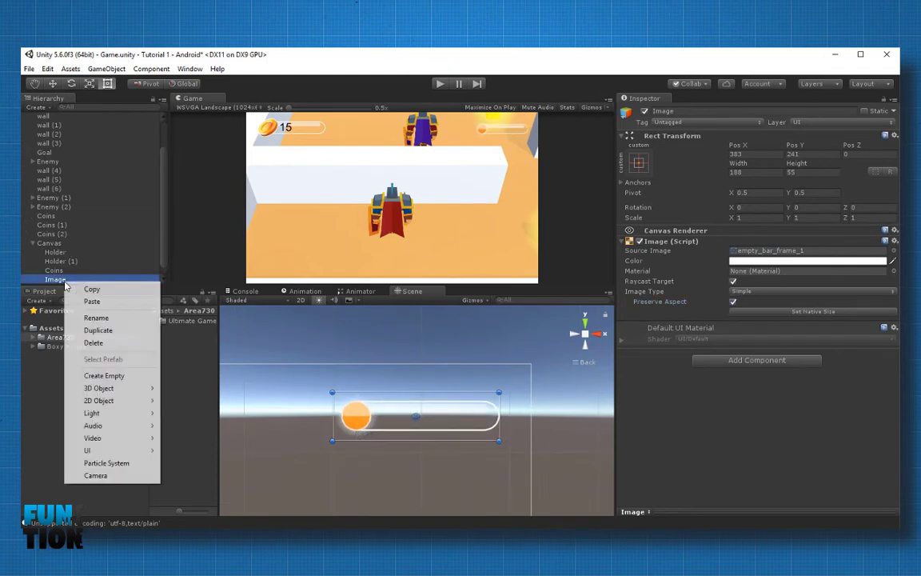
{"action": "left_click", "coordinate": [56, 282]}
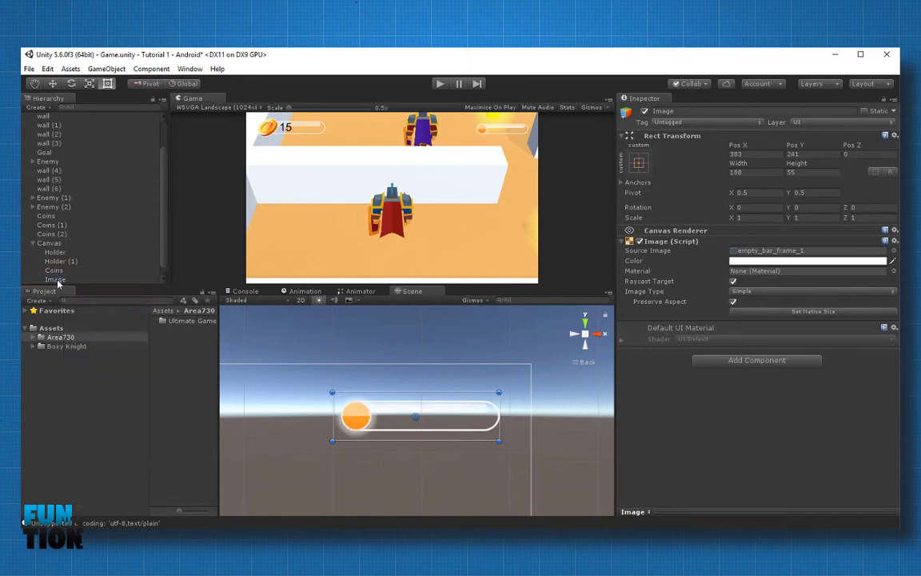
{"action": "key", "text": "ctrl+d"}
{"action": "left_click_drag", "start_coordinate": [56, 272], "coordinate": [56, 262]}
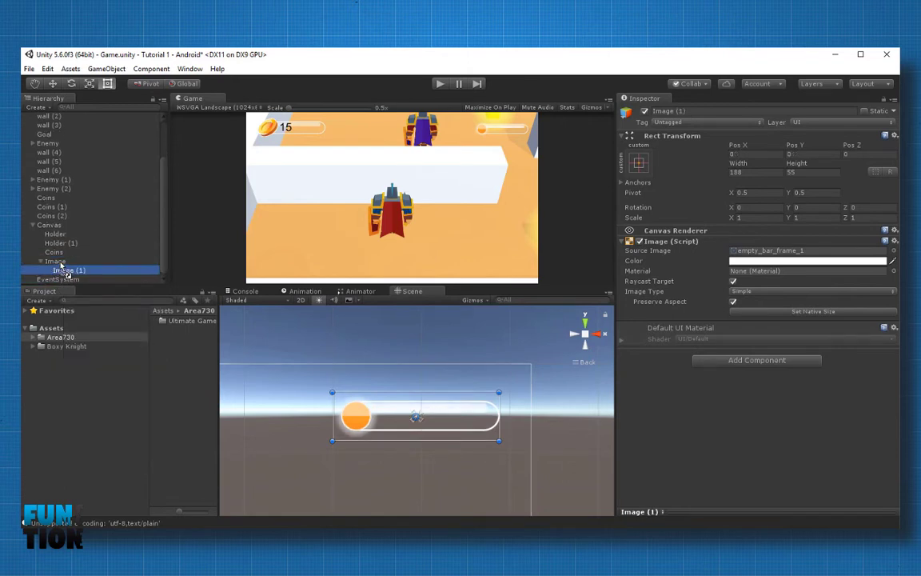
Step: Rename the parent Health Bar Holder and the nested copy Health Bar
{"action": "left_click", "coordinate": [664, 111]}
{"action": "type", "text": "Health"}
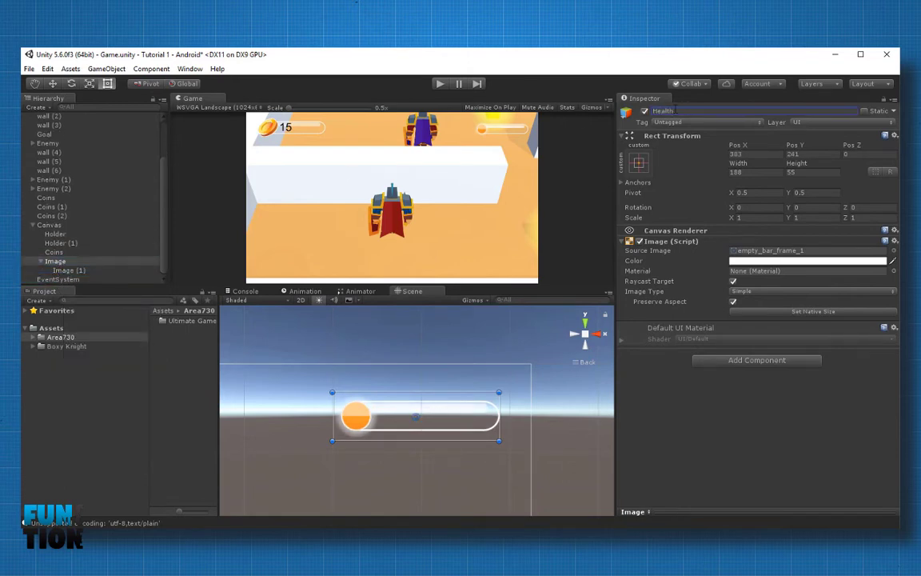
{"action": "type", "text": " Bar Holder"}
{"action": "key", "text": "Return"}
{"action": "left_click", "coordinate": [69, 270]}
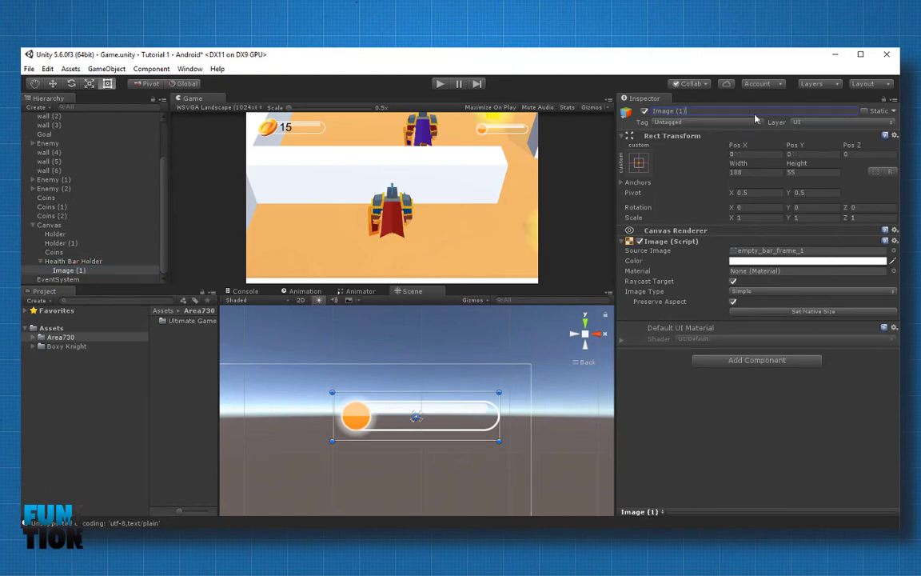
{"action": "left_click", "coordinate": [751, 111]}
{"action": "type", "text": "Health Bar"}
{"action": "key", "text": "Return"}
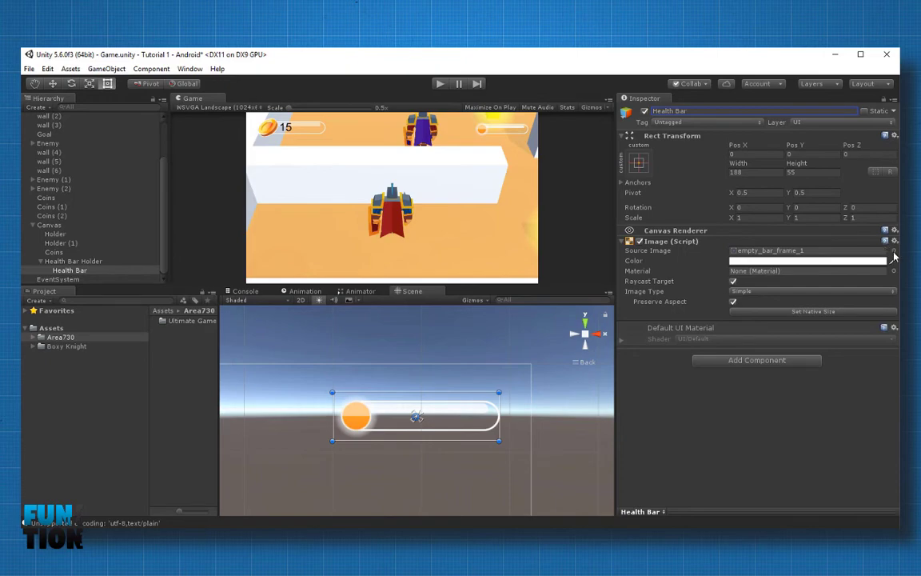
{"action": "left_click", "coordinate": [894, 251]}
Step: Give the Health Bar the red_fill_bar sprite with Preserve Aspect turned off
{"action": "left_click_drag", "start_coordinate": [656, 273], "coordinate": [657, 374]}
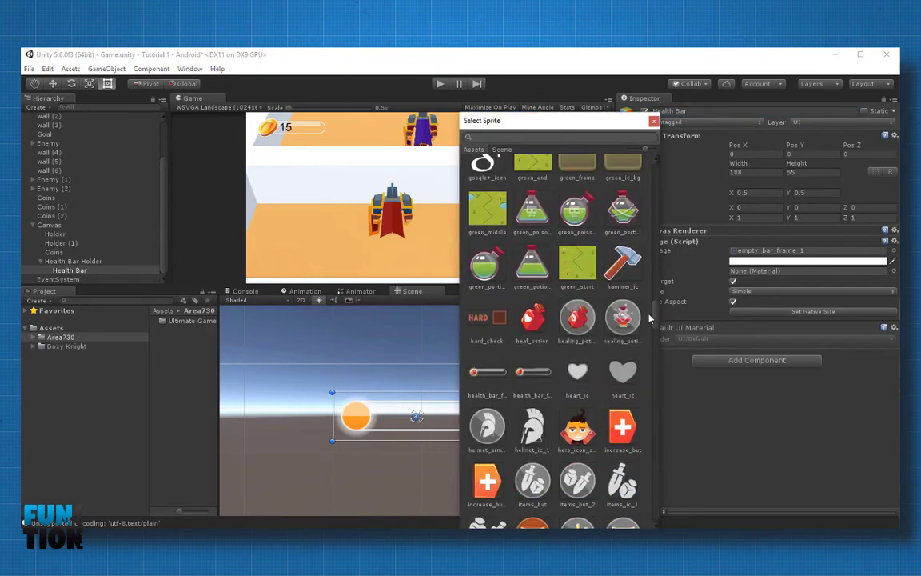
{"action": "left_click", "coordinate": [532, 444]}
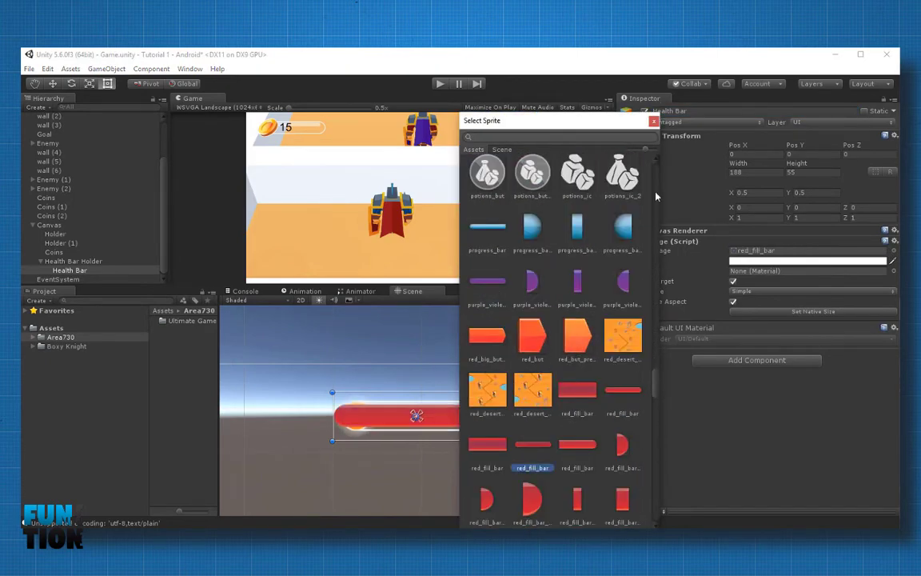
{"action": "left_click", "coordinate": [653, 122]}
{"action": "left_click_drag", "start_coordinate": [336, 414], "coordinate": [378, 385]}
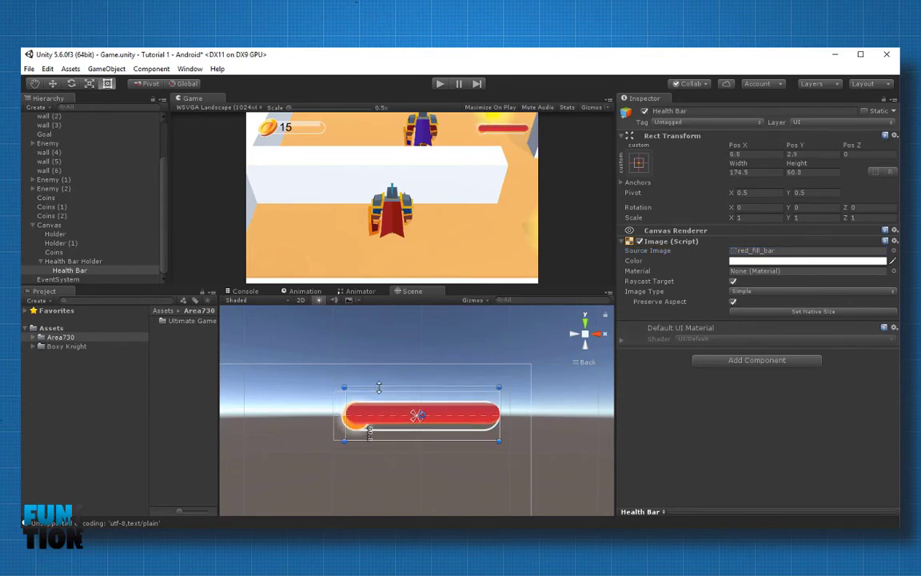
{"action": "left_click_drag", "start_coordinate": [396, 439], "coordinate": [396, 446]}
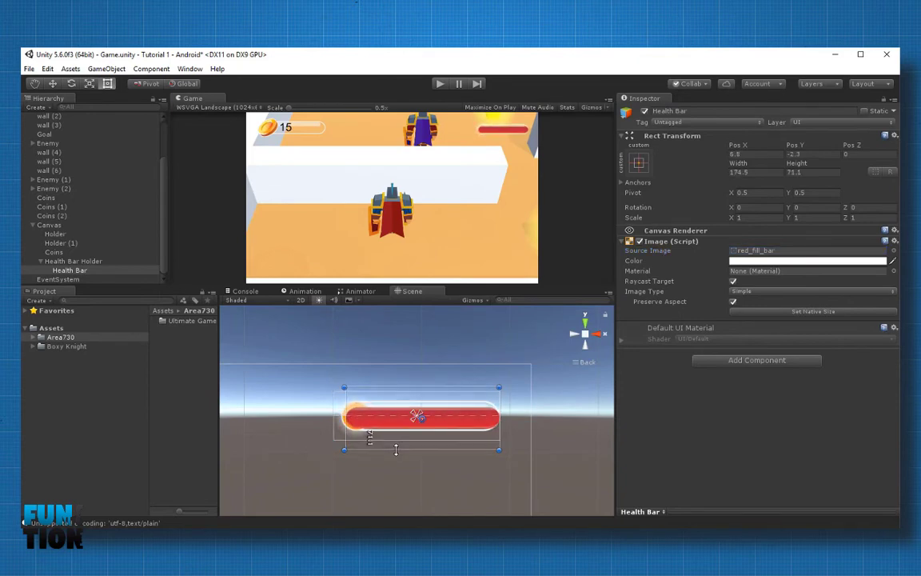
{"action": "left_click", "coordinate": [733, 301]}
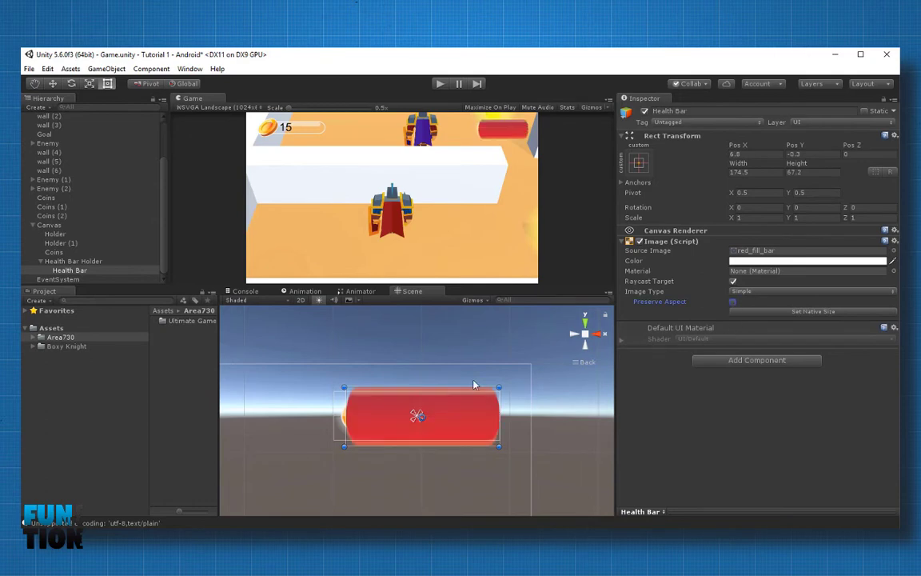
Step: Resize the red bar to about 160.3×34.3 inside the frame, clear of the orb
{"action": "left_click_drag", "start_coordinate": [424, 387], "coordinate": [428, 399]}
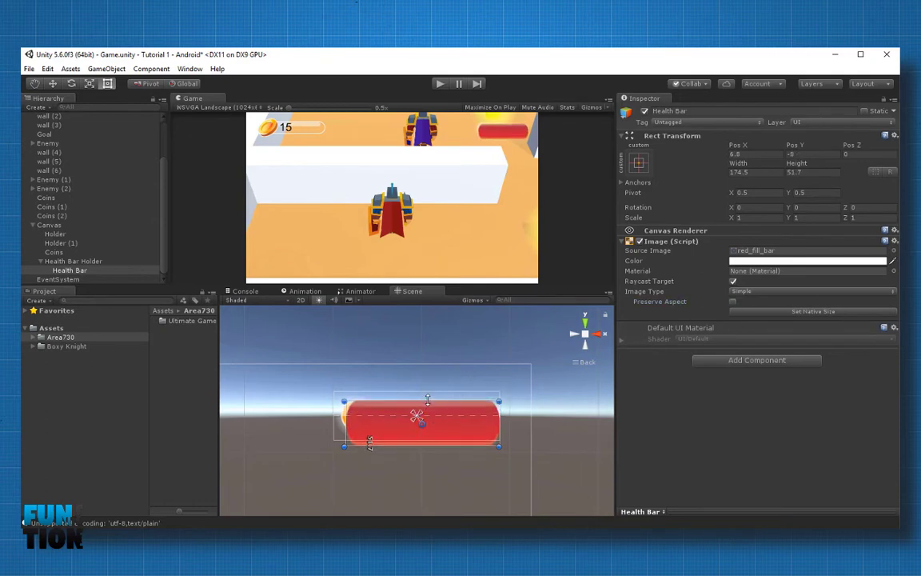
{"action": "left_click_drag", "start_coordinate": [438, 446], "coordinate": [443, 432]}
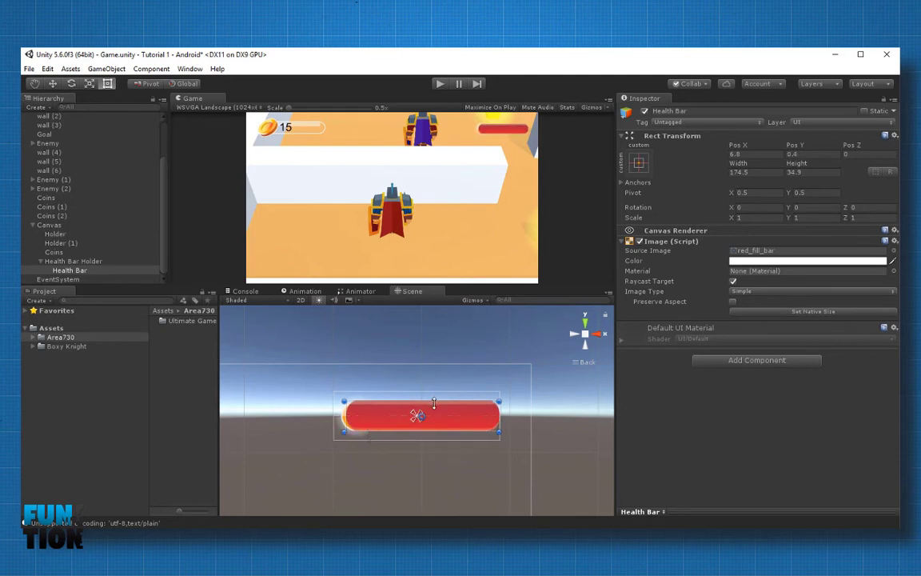
{"action": "left_click_drag", "start_coordinate": [433, 403], "coordinate": [436, 400]}
{"action": "left_click_drag", "start_coordinate": [343, 414], "coordinate": [355, 416]}
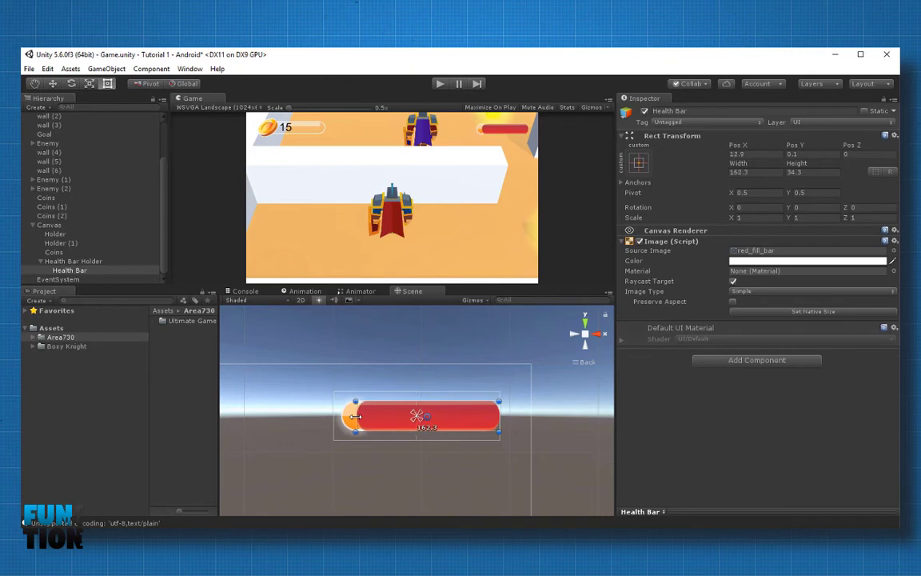
{"action": "left_click", "coordinate": [67, 270]}
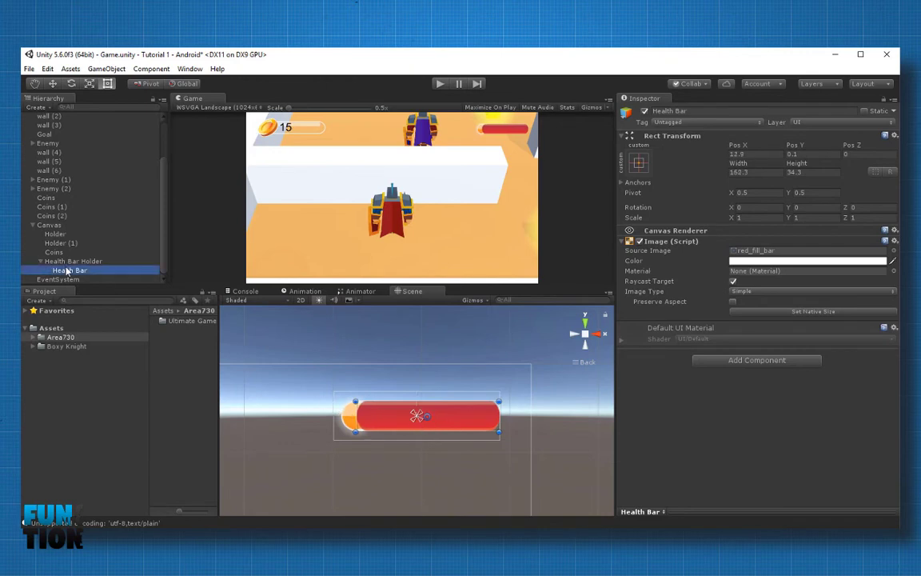
{"action": "left_click", "coordinate": [72, 261]}
Step: Add an Image under Health Bar Holder, sized 45.9×46.9 over the left orb
{"action": "right_click", "coordinate": [72, 260]}
{"action": "mouse_move", "coordinate": [111, 431]}
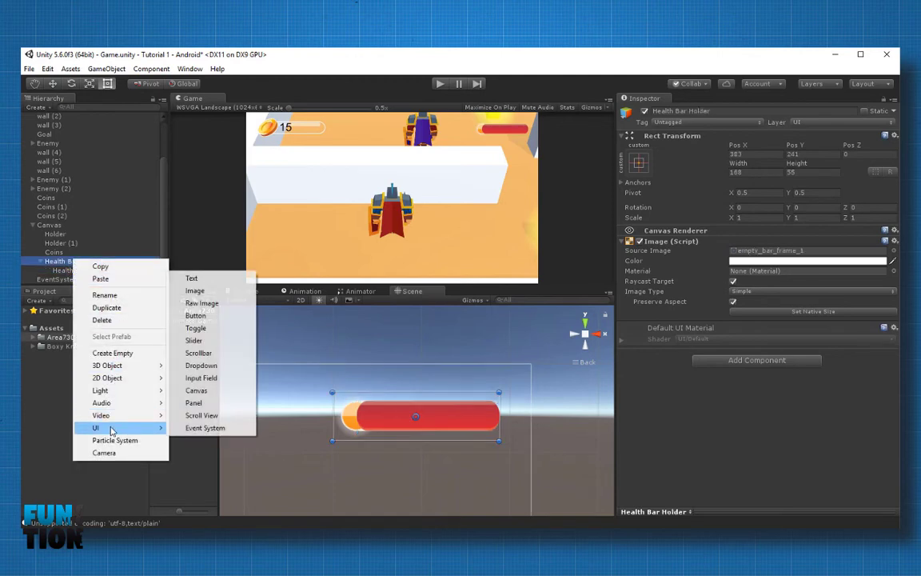
{"action": "left_click", "coordinate": [194, 290]}
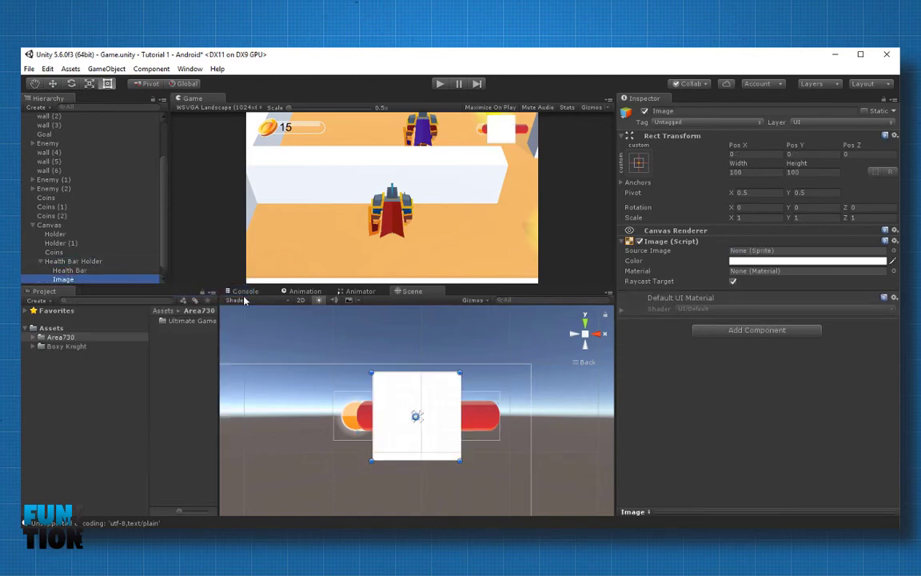
{"action": "mouse_move", "coordinate": [458, 460]}
{"action": "left_mouse_down"}
{"action": "mouse_move", "coordinate": [373, 420]}
{"action": "mouse_move", "coordinate": [368, 430]}
{"action": "mouse_move", "coordinate": [357, 395]}
{"action": "left_mouse_up"}
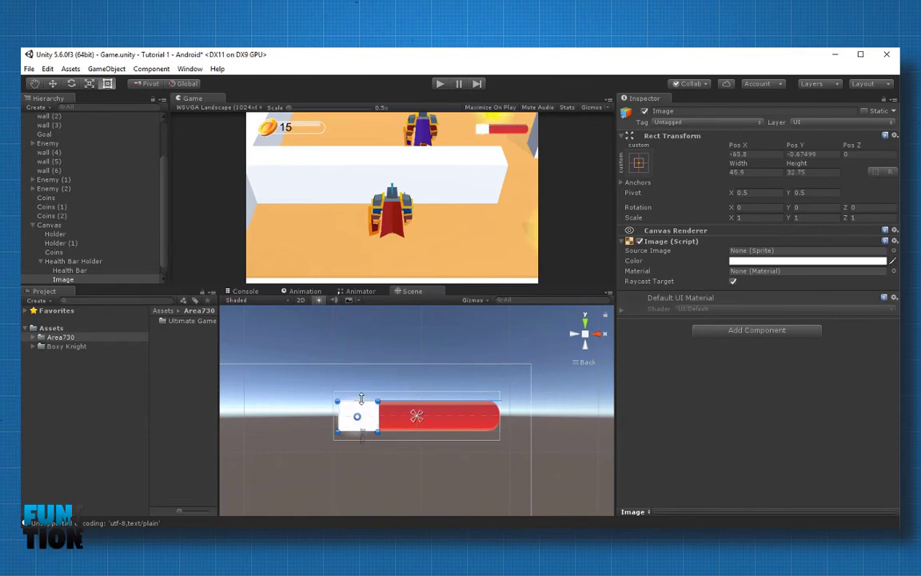
{"action": "left_click_drag", "start_coordinate": [362, 430], "coordinate": [362, 437]}
Step: Browse the Source Image sprites to give the small image the heart_ic icon
{"action": "left_click", "coordinate": [893, 250]}
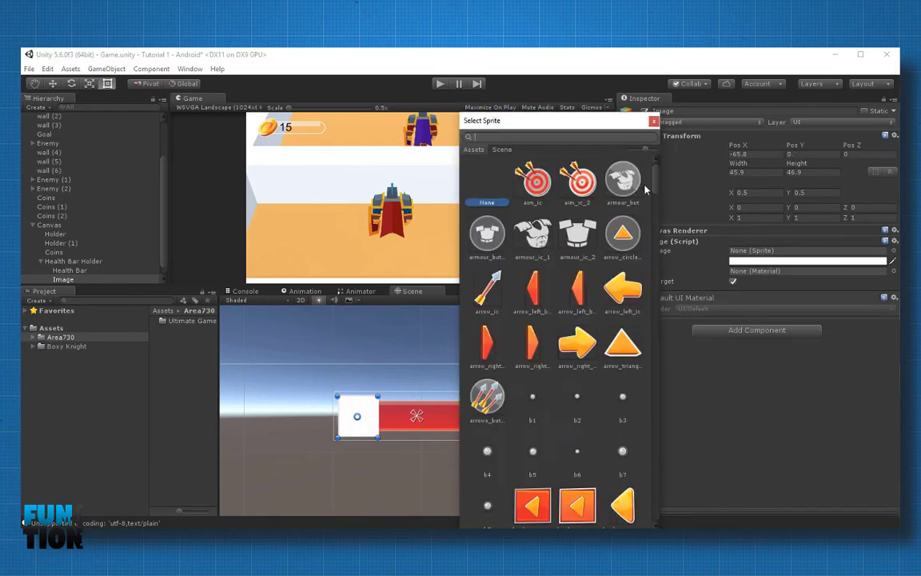
{"action": "left_click", "coordinate": [542, 240]}
{"action": "scroll", "coordinate": [544, 255], "scroll_direction": "down", "scroll_amount": 3}
{"action": "scroll", "coordinate": [547, 288], "scroll_direction": "down", "scroll_amount": 5}
{"action": "scroll", "coordinate": [552, 319], "scroll_direction": "down", "scroll_amount": 5}
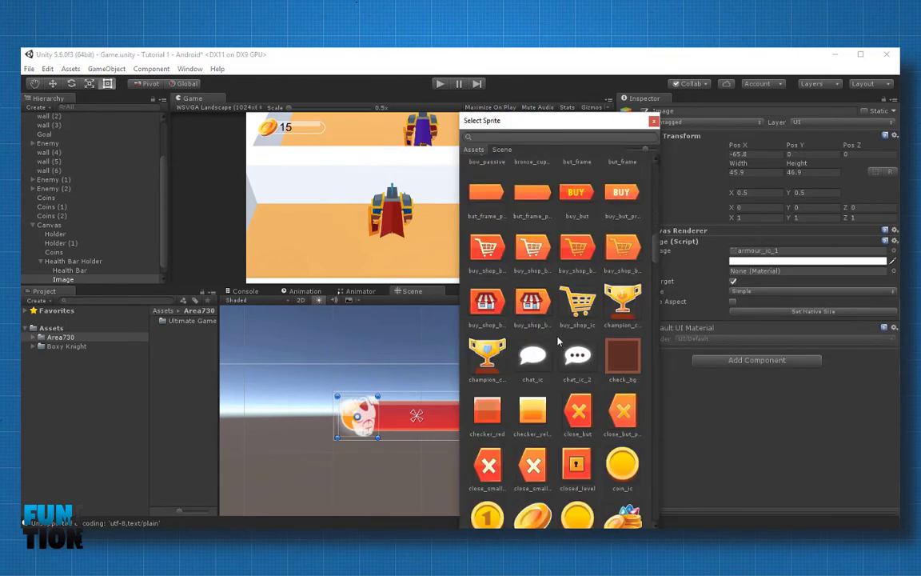
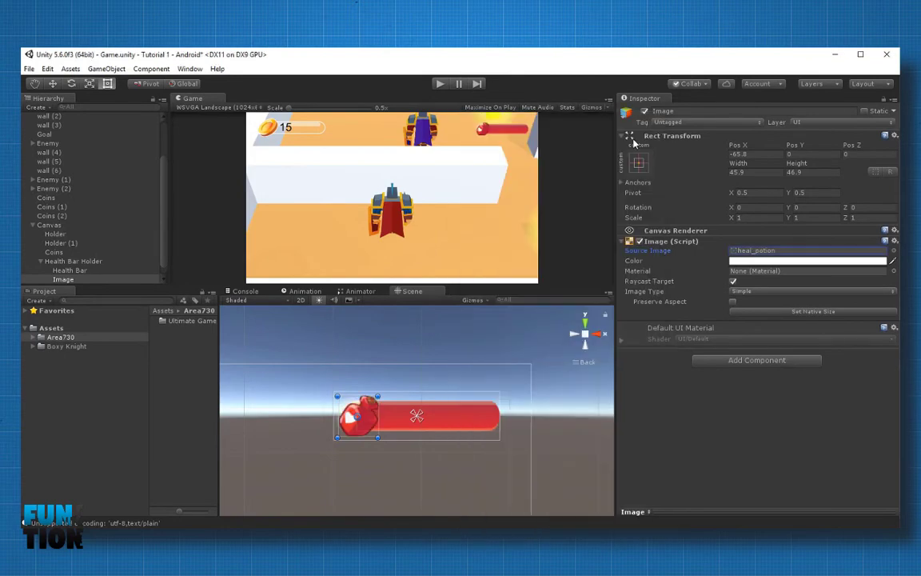
Step: Enlarge the heal potion icon with Preserve Aspect on, scaling it evenly to about 1.175
{"action": "left_click_drag", "start_coordinate": [382, 395], "coordinate": [387, 392]}
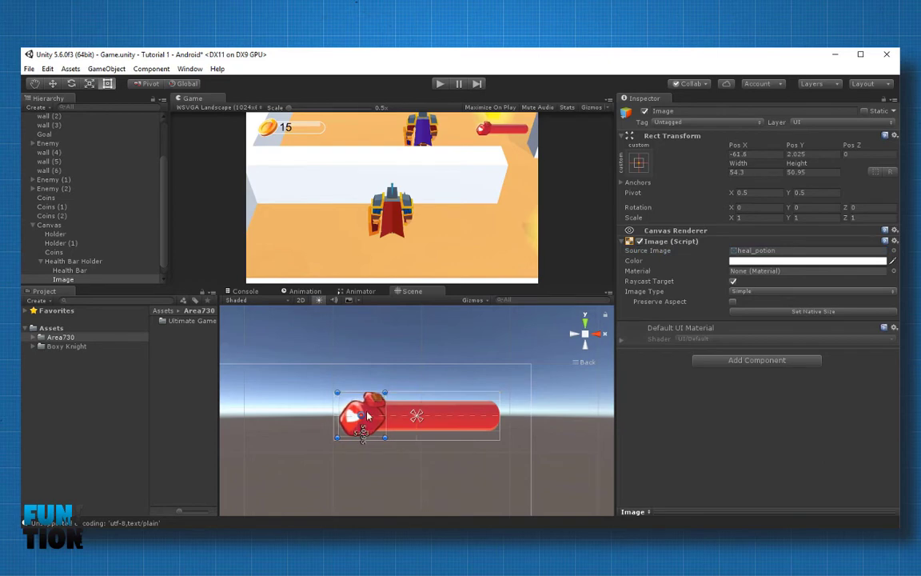
{"action": "left_click_drag", "start_coordinate": [336, 437], "coordinate": [337, 444]}
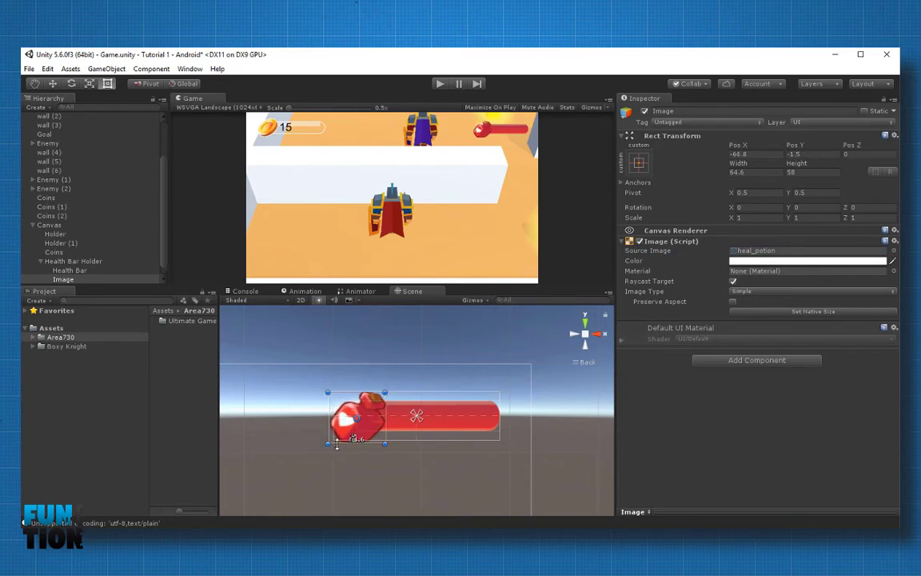
{"action": "left_click", "coordinate": [733, 301]}
{"action": "left_click_drag", "start_coordinate": [327, 444], "coordinate": [333, 440]}
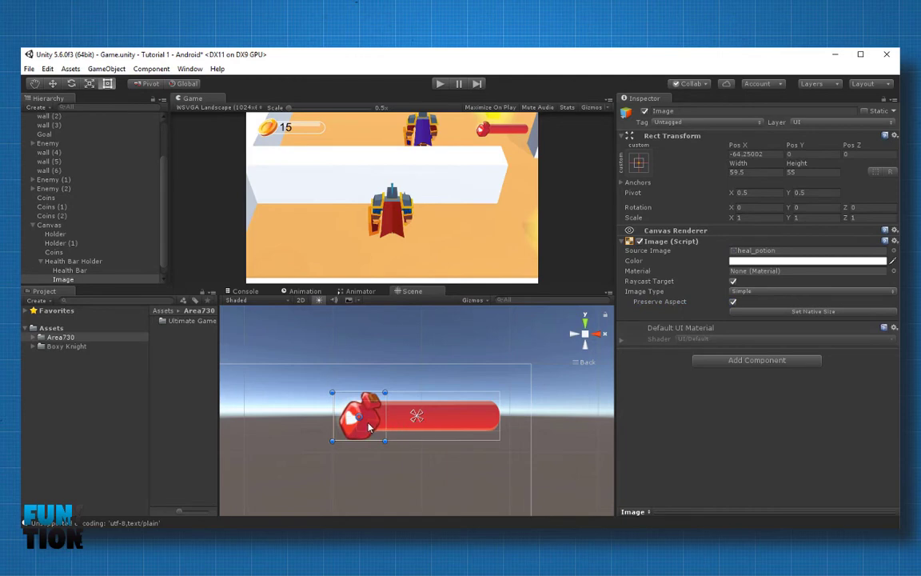
{"action": "key", "text": "r"}
{"action": "mouse_move", "coordinate": [363, 419]}
{"action": "left_mouse_down"}
{"action": "mouse_move", "coordinate": [381, 418]}
{"action": "mouse_move", "coordinate": [371, 419]}
{"action": "left_mouse_up"}
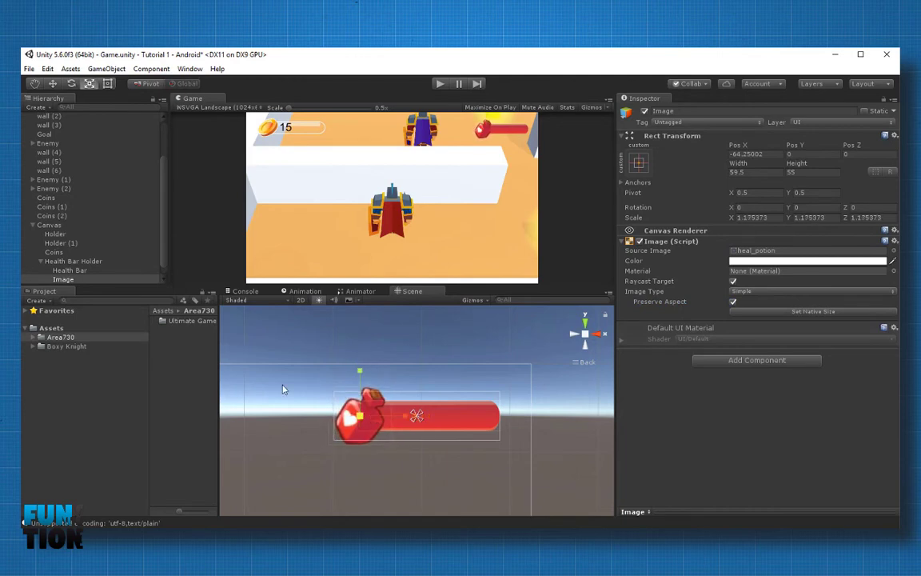
Step: Set the Health Bar image type to Filled and test its Fill Amount slider
{"action": "left_click", "coordinate": [733, 114]}
{"action": "left_click", "coordinate": [75, 270]}
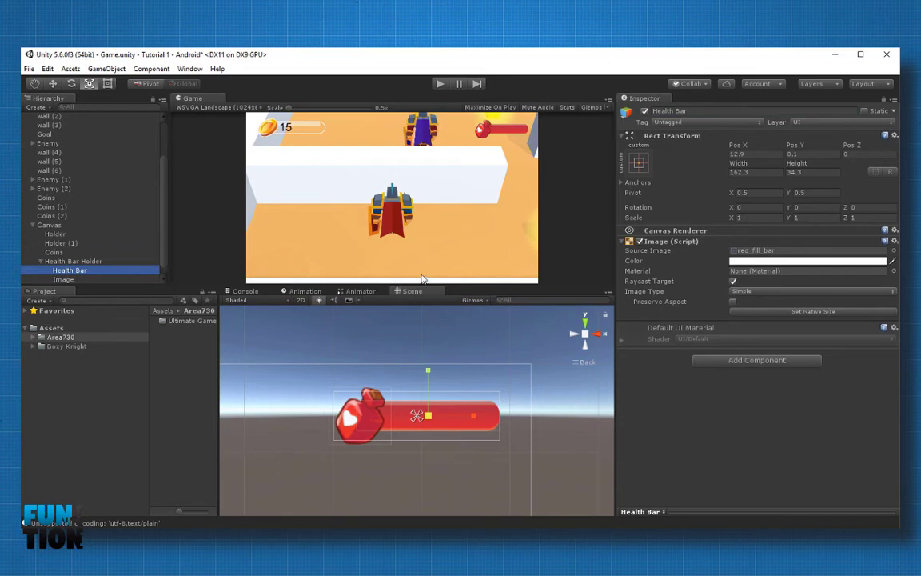
{"action": "left_click", "coordinate": [763, 294]}
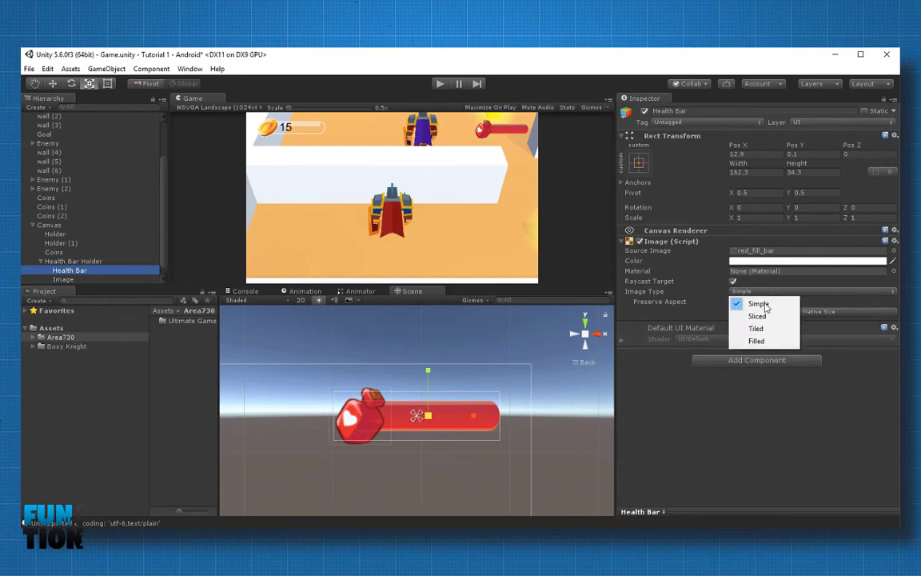
{"action": "left_click", "coordinate": [763, 343]}
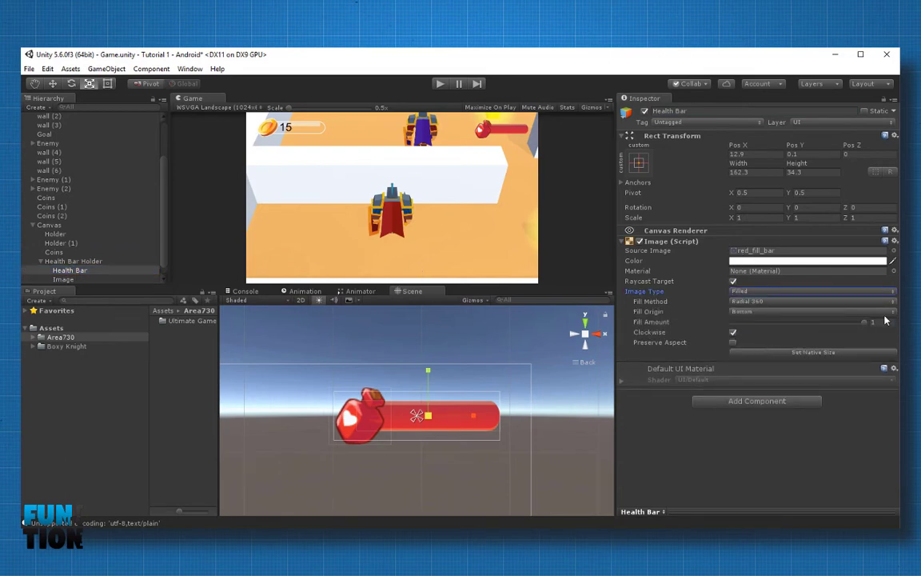
{"action": "mouse_move", "coordinate": [864, 321]}
{"action": "left_mouse_down"}
{"action": "mouse_move", "coordinate": [777, 328]}
{"action": "mouse_move", "coordinate": [897, 331]}
{"action": "left_mouse_up"}
Step: Make the Health Bar fill horizontally from the left and test emptying it
{"action": "left_click", "coordinate": [772, 301]}
{"action": "left_click", "coordinate": [775, 313]}
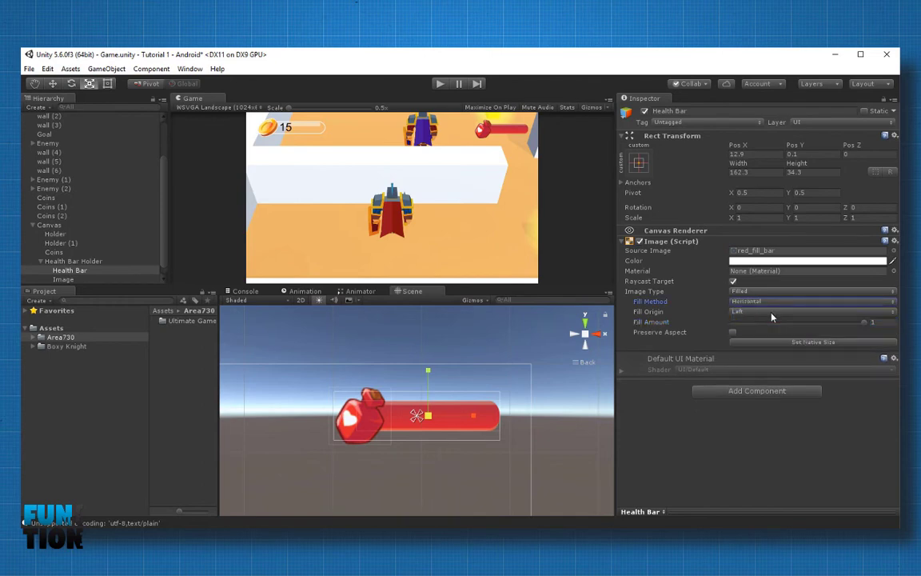
{"action": "mouse_move", "coordinate": [875, 323]}
{"action": "left_mouse_down"}
{"action": "mouse_move", "coordinate": [739, 326]}
{"action": "mouse_move", "coordinate": [872, 330]}
{"action": "left_mouse_up"}
Step: Declare 'public float Health;' and set Health to 10 in Start()
{"action": "left_click", "coordinate": [42, 261]}
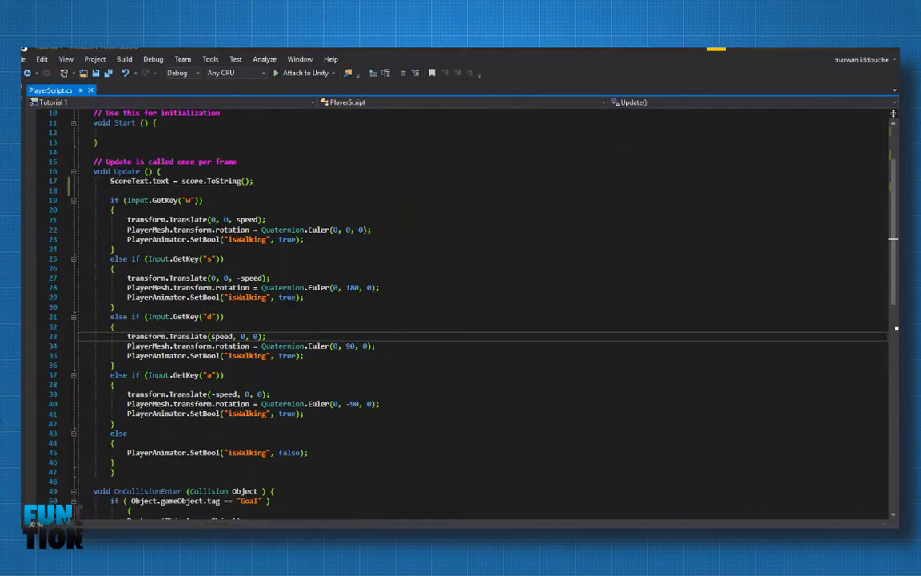
{"action": "scroll", "coordinate": [192, 178], "scroll_direction": "up", "scroll_amount": 3}
{"action": "left_click", "coordinate": [189, 191]}
{"action": "key", "text": "Return"}
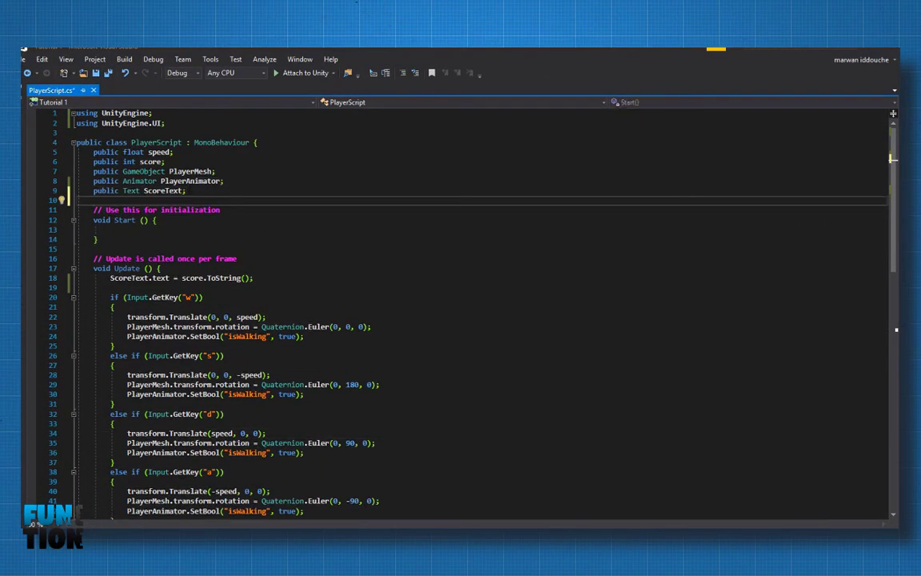
{"action": "type", "text": "public float Health"}
{"action": "type", "text": ";"}
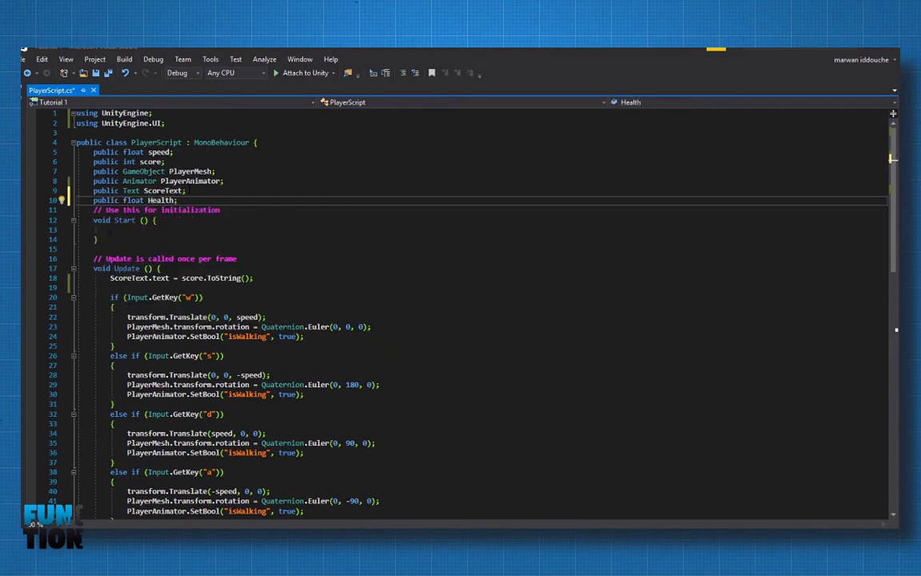
{"action": "left_click", "coordinate": [107, 230]}
{"action": "type", "text": "Health = 10;"}
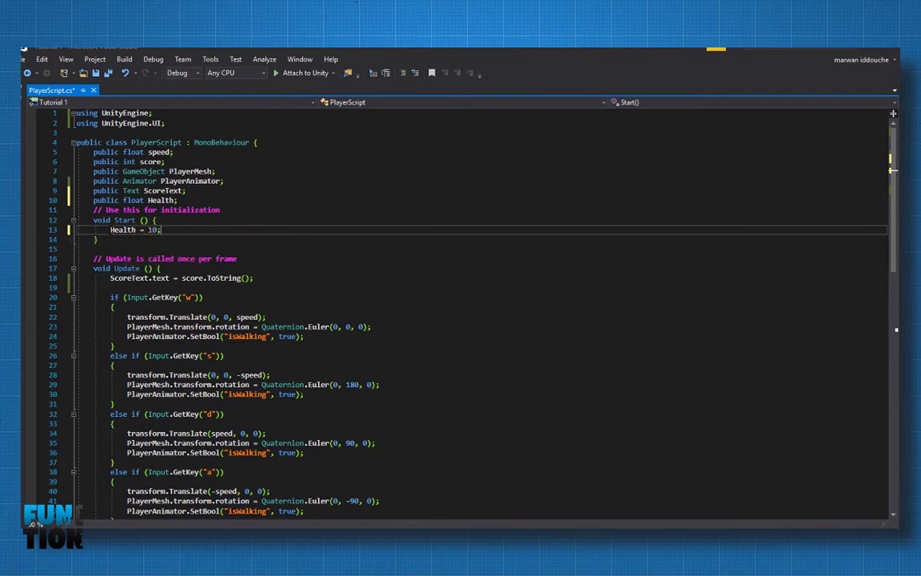
Step: Replace the Enemy collision's Destroy and LoadLevel lines with 'Health -= 1;'
{"action": "scroll", "coordinate": [896, 329], "scroll_direction": "down", "scroll_amount": 3}
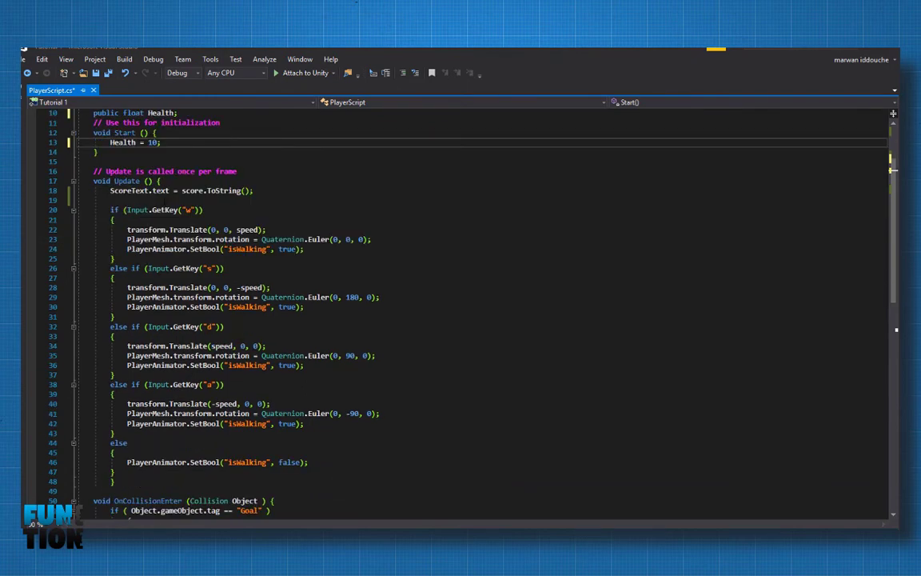
{"action": "scroll", "coordinate": [896, 329], "scroll_direction": "up", "scroll_amount": 2}
{"action": "scroll", "coordinate": [896, 329], "scroll_direction": "down", "scroll_amount": 10}
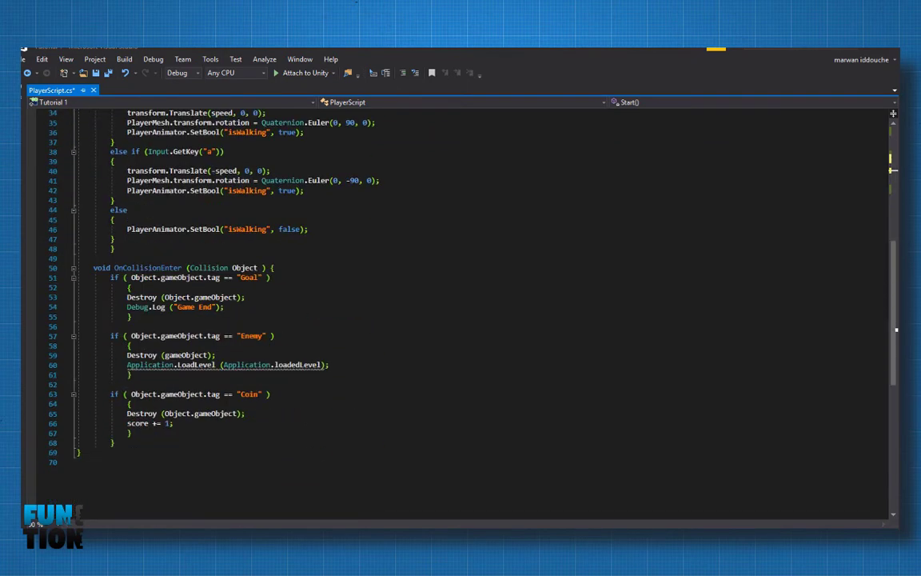
{"action": "left_click_drag", "start_coordinate": [126, 354], "coordinate": [329, 365]}
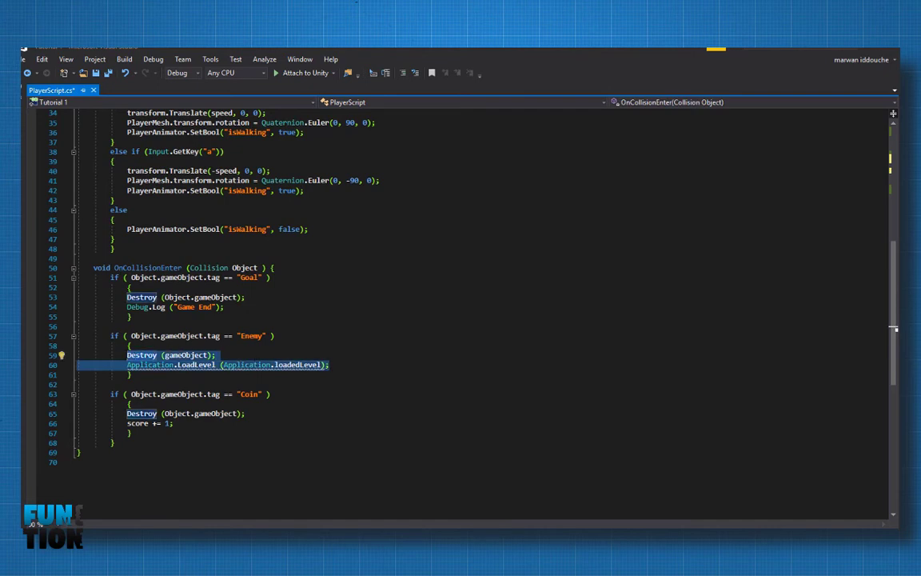
{"action": "key", "text": "BackSpace"}
{"action": "type", "text": "Health -= 1"}
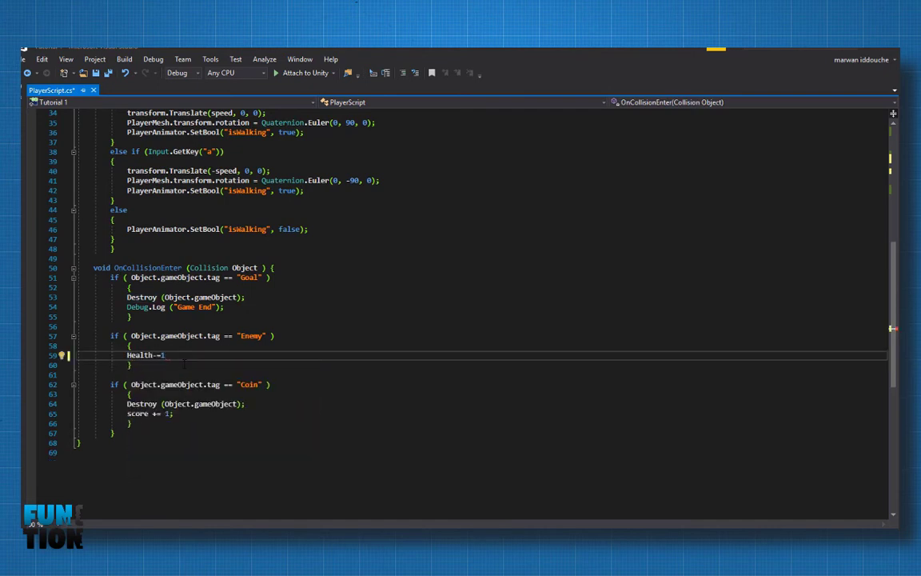
{"action": "type", "text": ";"}
{"action": "scroll", "coordinate": [461, 311], "scroll_direction": "up", "scroll_amount": 9}
{"action": "scroll", "coordinate": [460, 311], "scroll_direction": "down", "scroll_amount": 7}
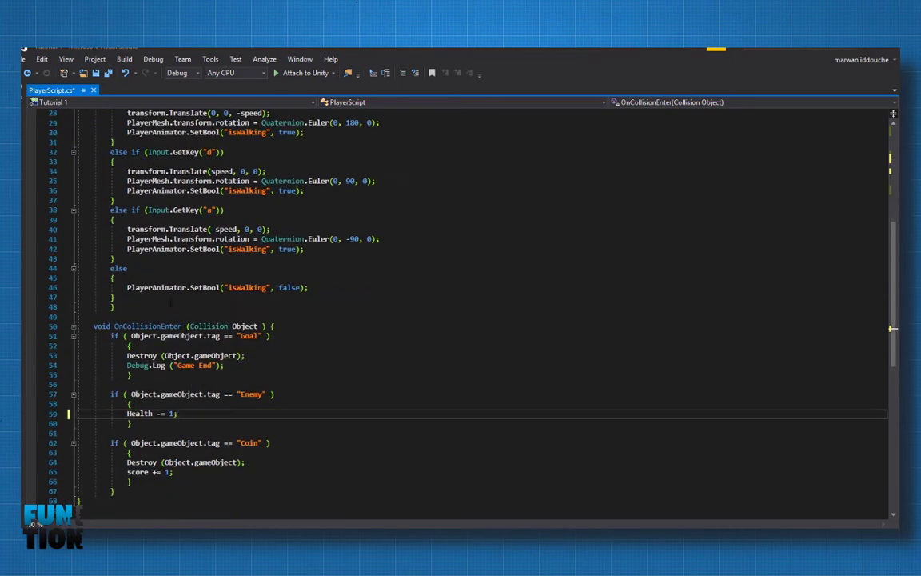
{"action": "scroll", "coordinate": [460, 312], "scroll_direction": "up", "scroll_amount": 5}
{"action": "scroll", "coordinate": [461, 312], "scroll_direction": "up", "scroll_amount": 1}
{"action": "left_click", "coordinate": [112, 199]}
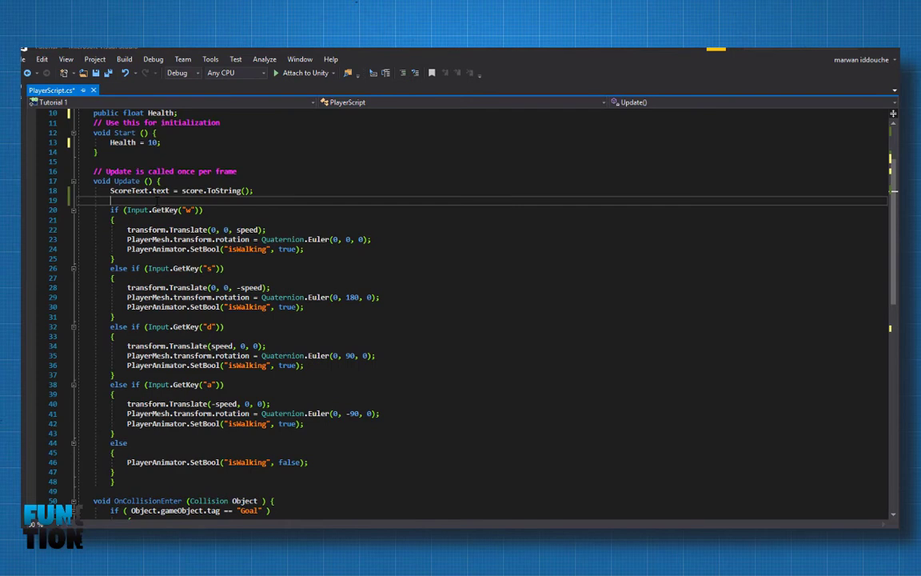
Step: Declare a public Image field named healthBar below the Health declaration
{"action": "scroll", "coordinate": [460, 312], "scroll_direction": "up", "scroll_amount": 2}
{"action": "left_click", "coordinate": [178, 160]}
{"action": "key", "text": "Return"}
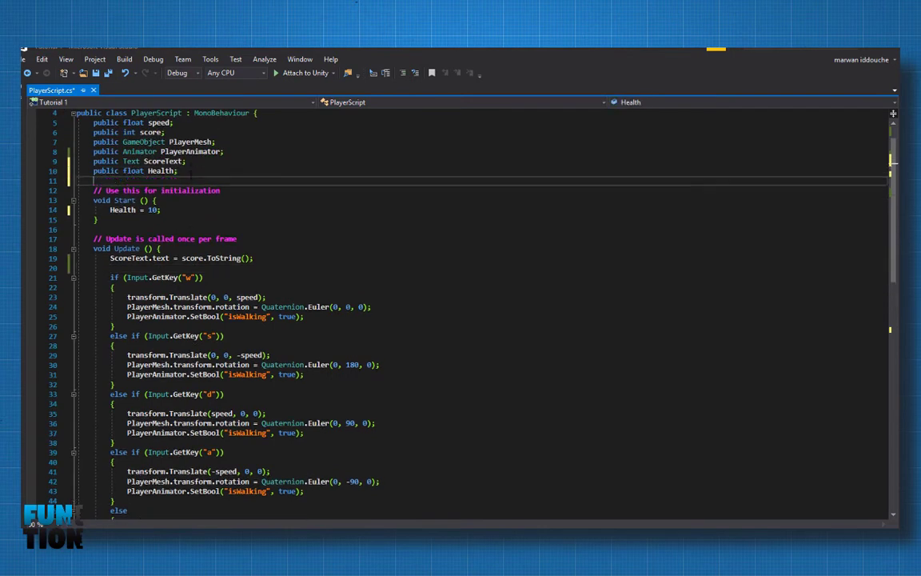
{"action": "type", "text": "h"}
{"action": "key", "text": "BackSpace"}
{"action": "type", "text": "pub"}
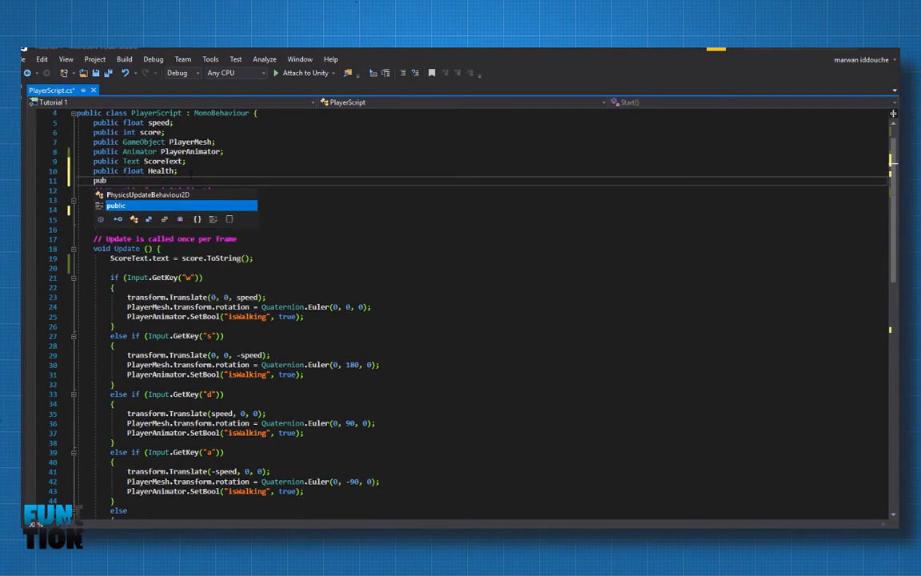
{"action": "type", "text": "lic ima h"}
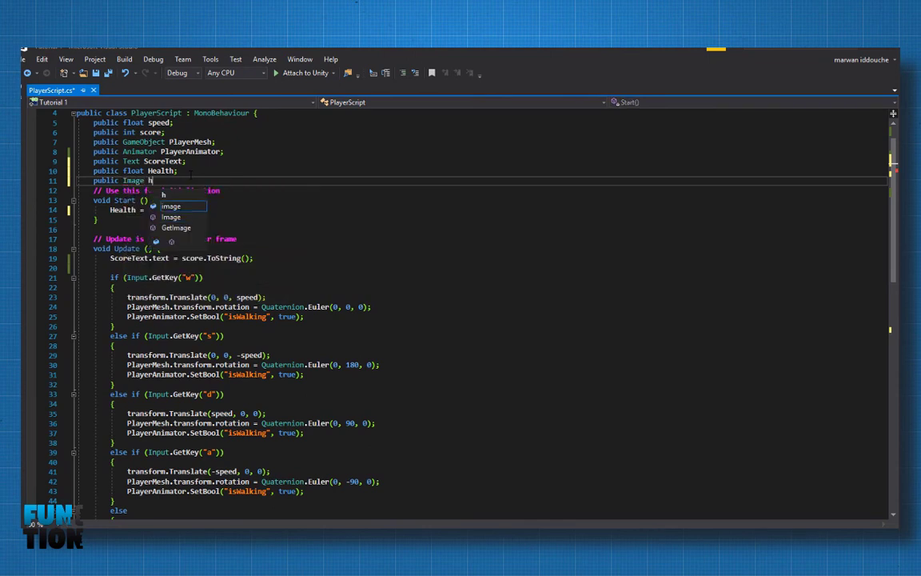
{"action": "type", "text": "ealthBar;"}
Step: Add 'healthBar.fillAmount = Health / 10;' in Update()
{"action": "left_click", "coordinate": [254, 257]}
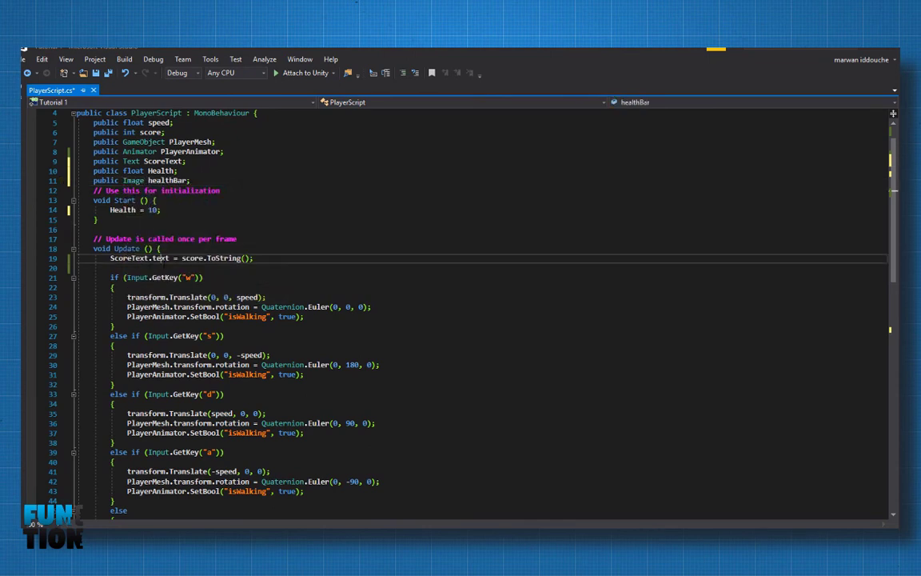
{"action": "key", "text": "Return"}
{"action": "type", "text": "hear"}
{"action": "key", "text": "Tab"}
{"action": "type", "text": "."}
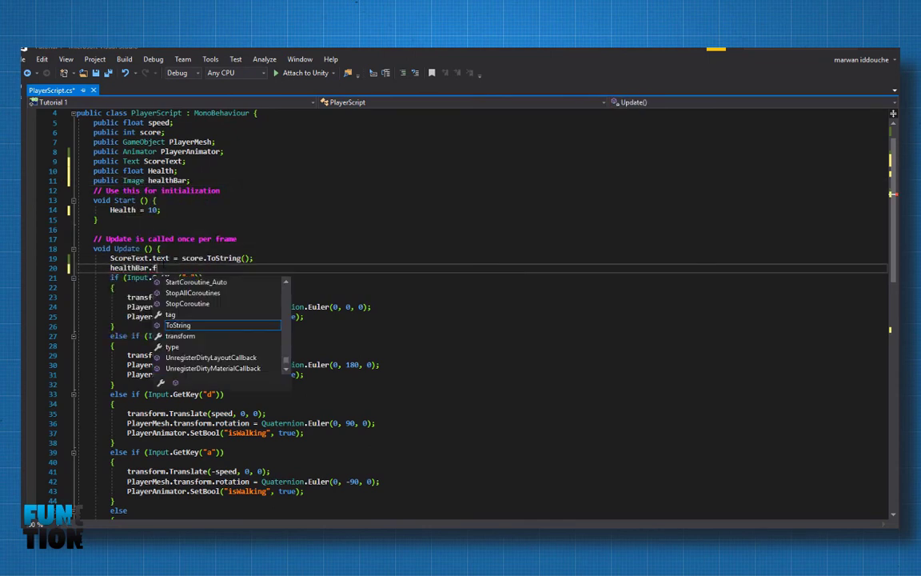
{"action": "type", "text": "fil"}
{"action": "key", "text": "Tab"}
{"action": "type", "text": "= he"}
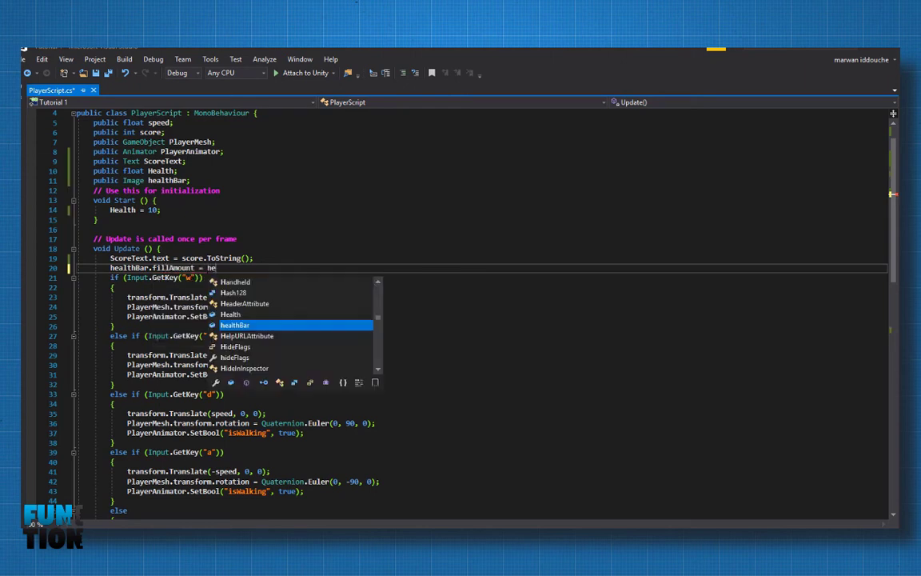
{"action": "type", "text": "al"}
{"action": "key", "text": "Tab"}
{"action": "type", "text": "/ 10"}
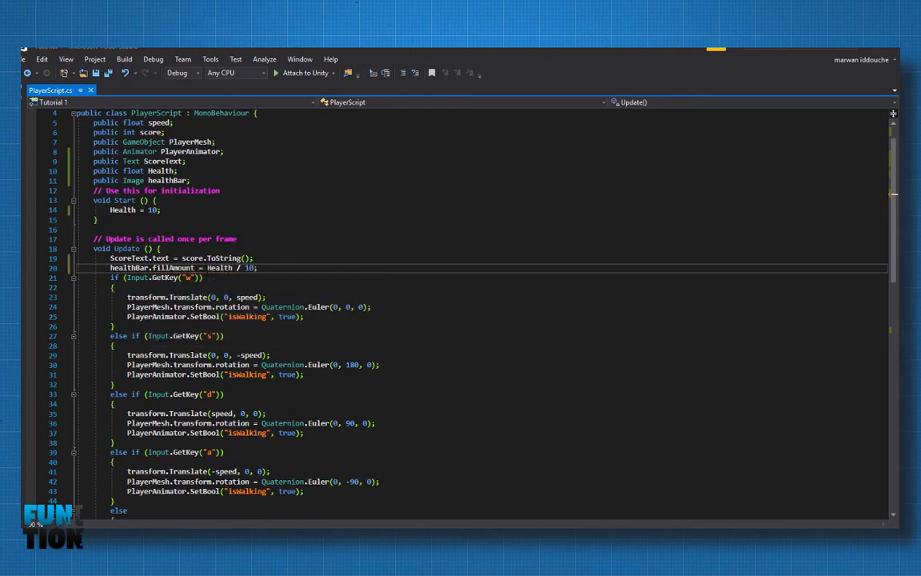
{"action": "type", "text": ";"}
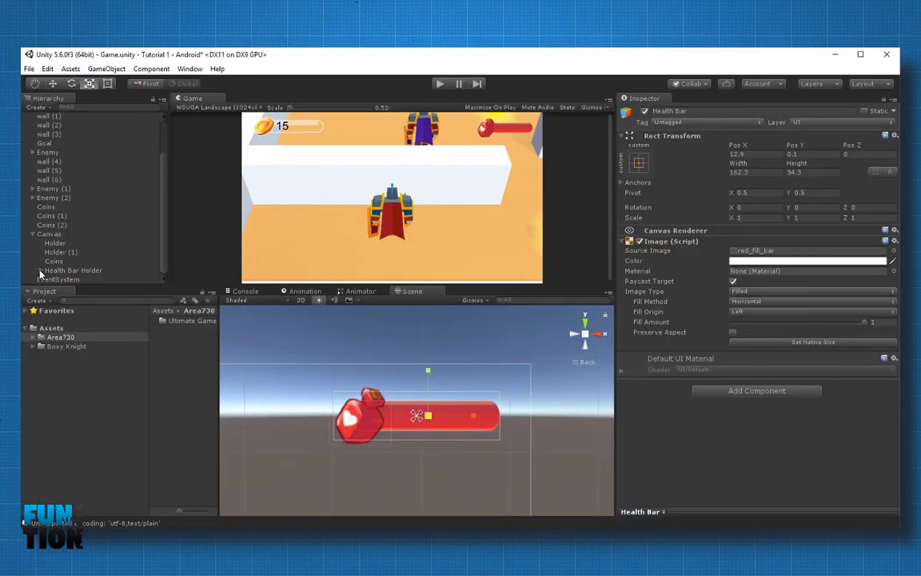
Step: Assign the Health Bar image to the Player script's Health Bar slot
{"action": "left_click", "coordinate": [40, 271]}
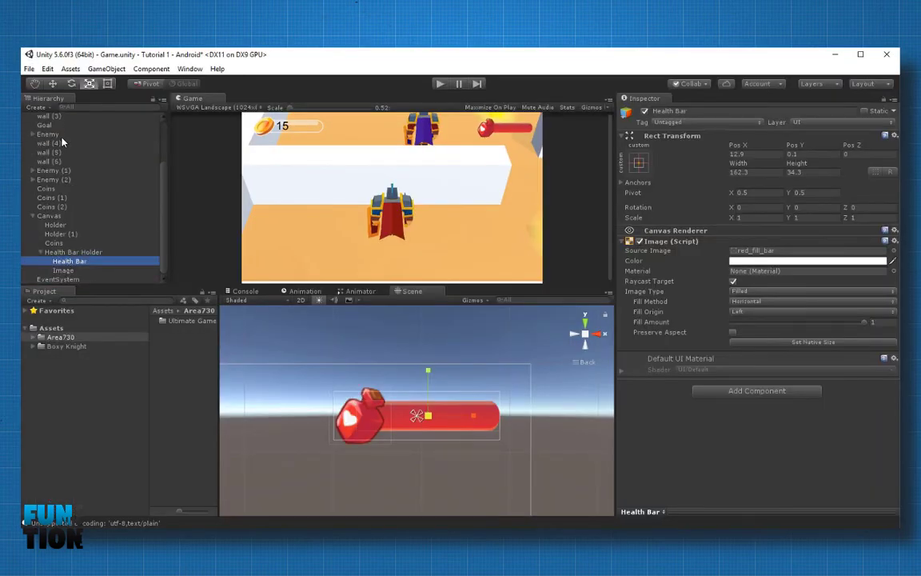
{"action": "scroll", "coordinate": [63, 142], "scroll_direction": "up", "scroll_amount": 3}
{"action": "left_click", "coordinate": [47, 122]}
{"action": "scroll", "coordinate": [55, 163], "scroll_direction": "down", "scroll_amount": 3}
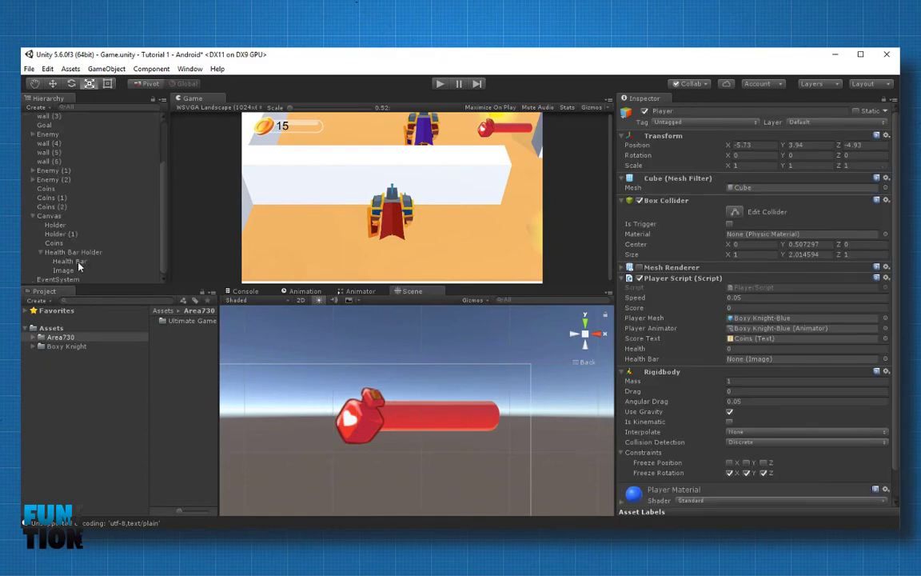
{"action": "mouse_move", "coordinate": [79, 267]}
{"action": "left_mouse_down"}
{"action": "mouse_move", "coordinate": [733, 368]}
{"action": "mouse_move", "coordinate": [759, 364]}
{"action": "left_mouse_up"}
Step: Play the game, lower the Player's Health to watch the bar drain, then stop
{"action": "left_click", "coordinate": [438, 85]}
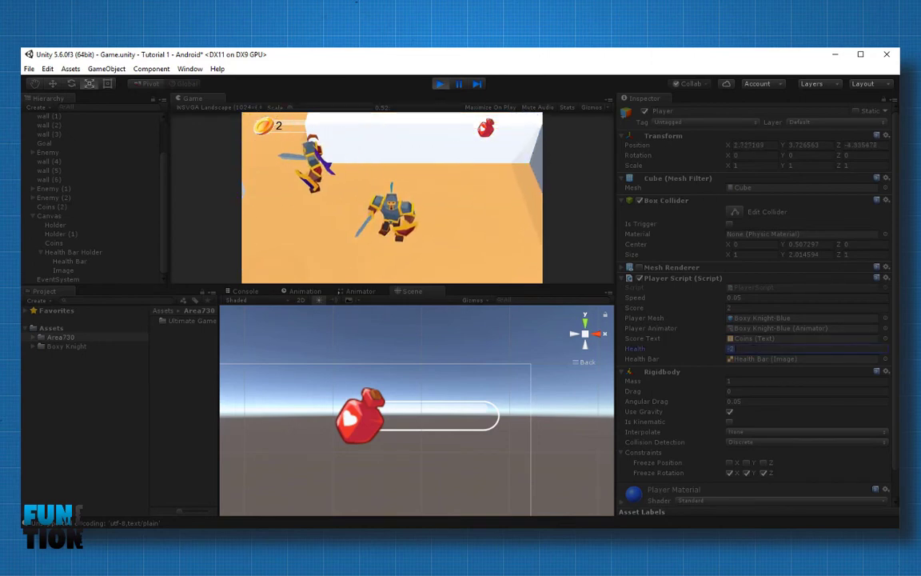
{"action": "left_click", "coordinate": [739, 351]}
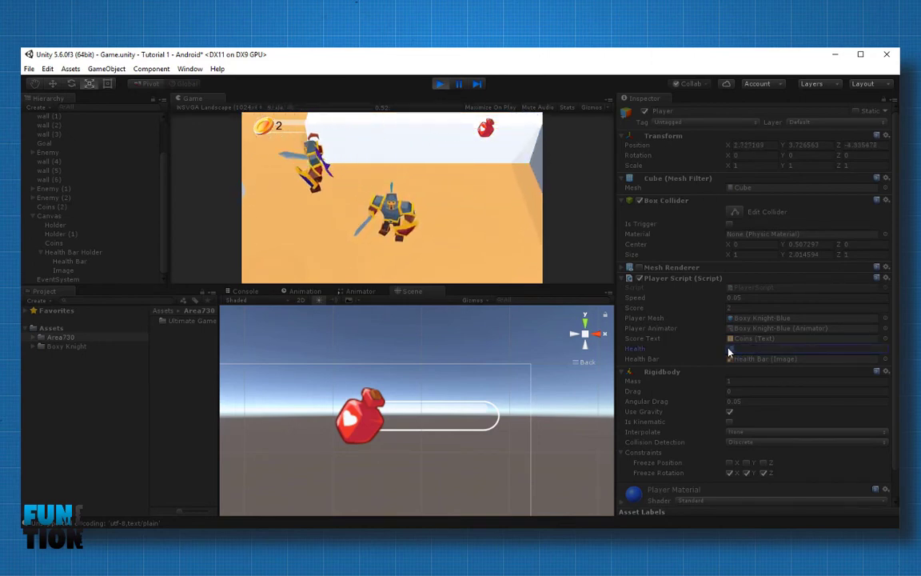
{"action": "left_click", "coordinate": [438, 84]}
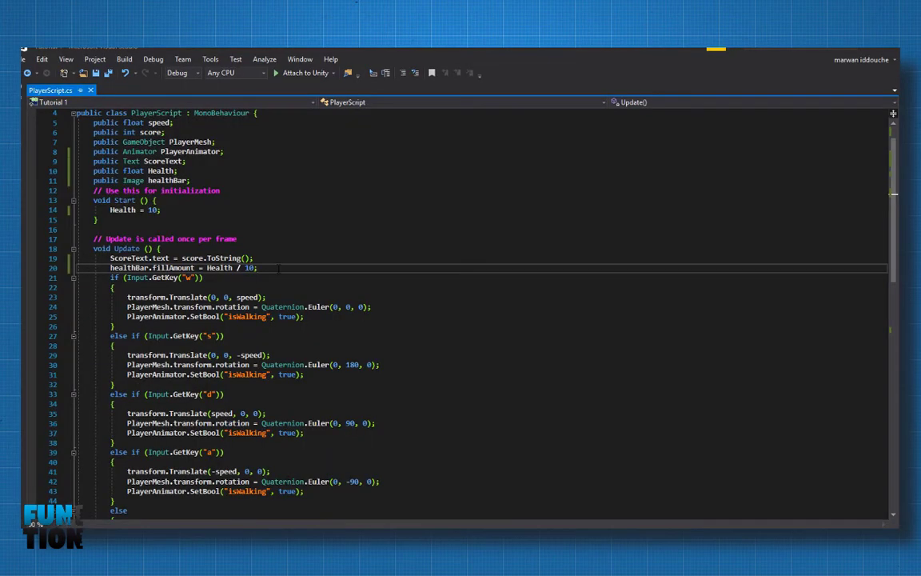
Step: In Update, call RestartLevel() when Health <= 0, and save the script
{"action": "scroll", "coordinate": [239, 240], "scroll_direction": "down", "scroll_amount": 4}
{"action": "key", "text": "Return"}
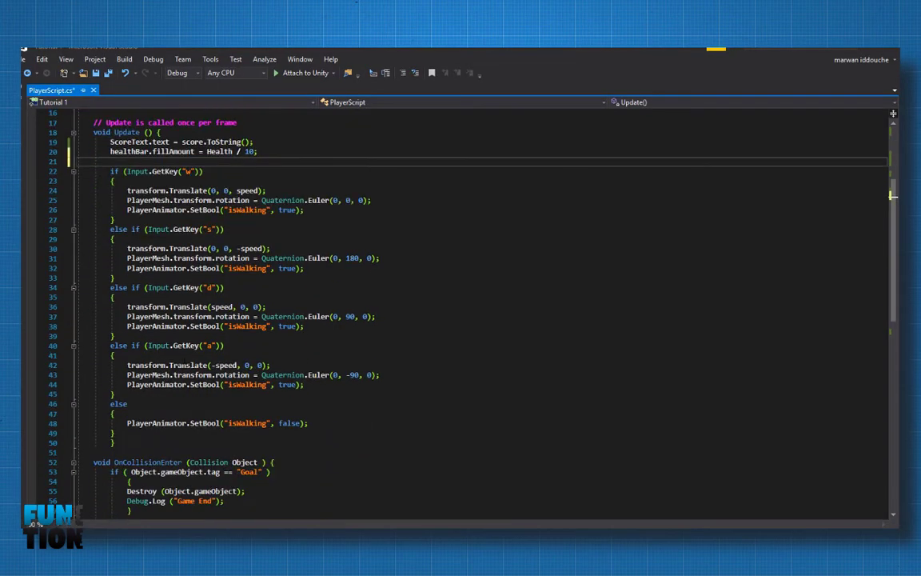
{"action": "scroll", "coordinate": [240, 240], "scroll_direction": "up", "scroll_amount": 1}
{"action": "key", "text": "Return"}
{"action": "key", "text": "Up"}
{"action": "type", "text": "if(heal"}
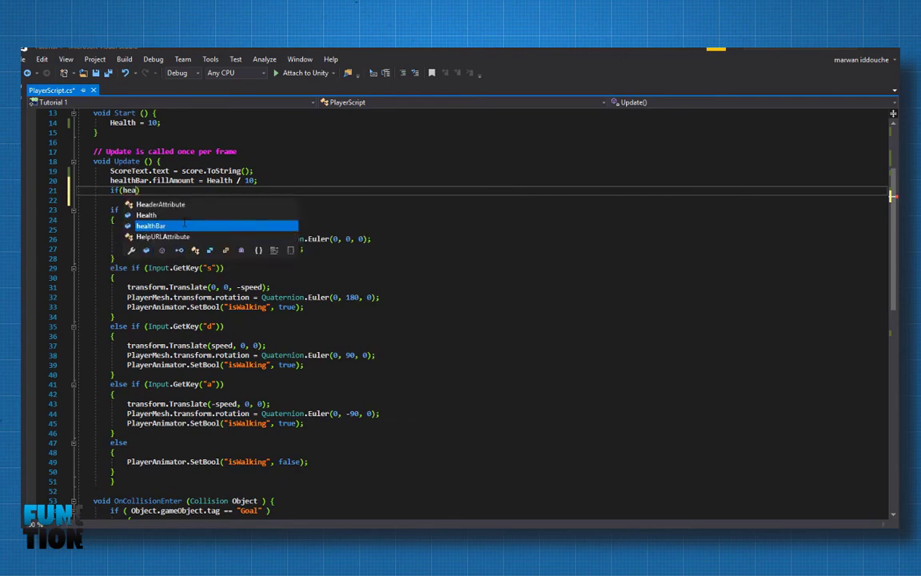
{"action": "key", "text": "Tab"}
{"action": "type", "text": "0)"}
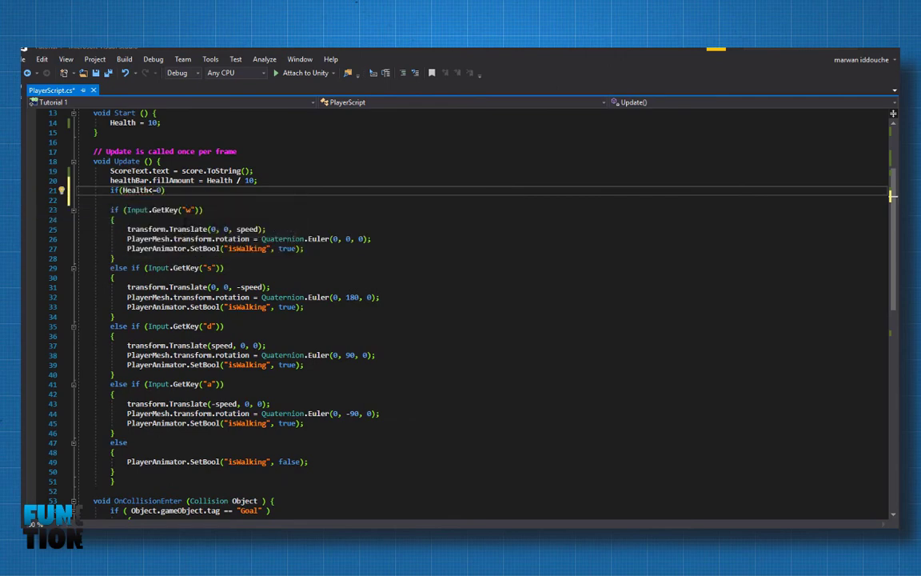
{"action": "type", "text": " {"}
{"action": "key", "text": "Return"}
{"action": "type", "text": "Res"}
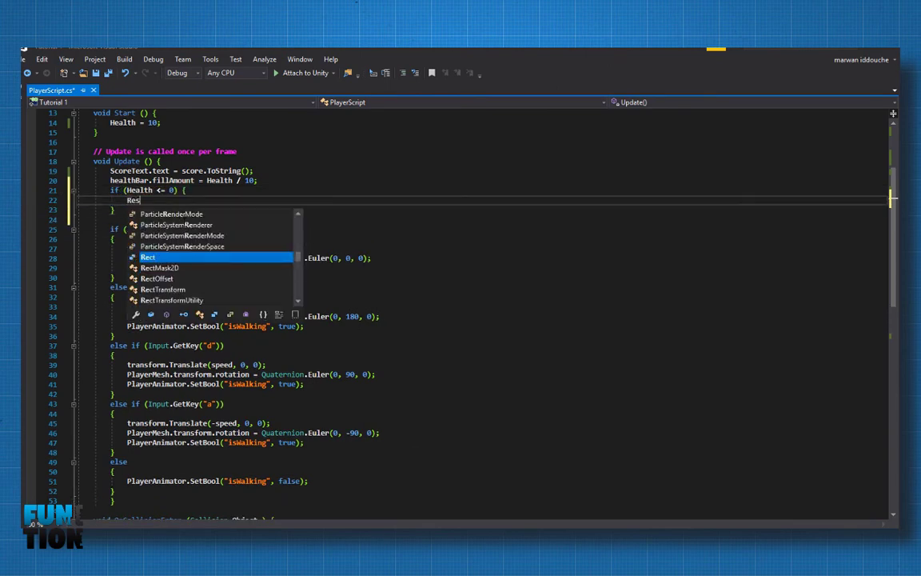
{"action": "type", "text": "tartLevel()"}
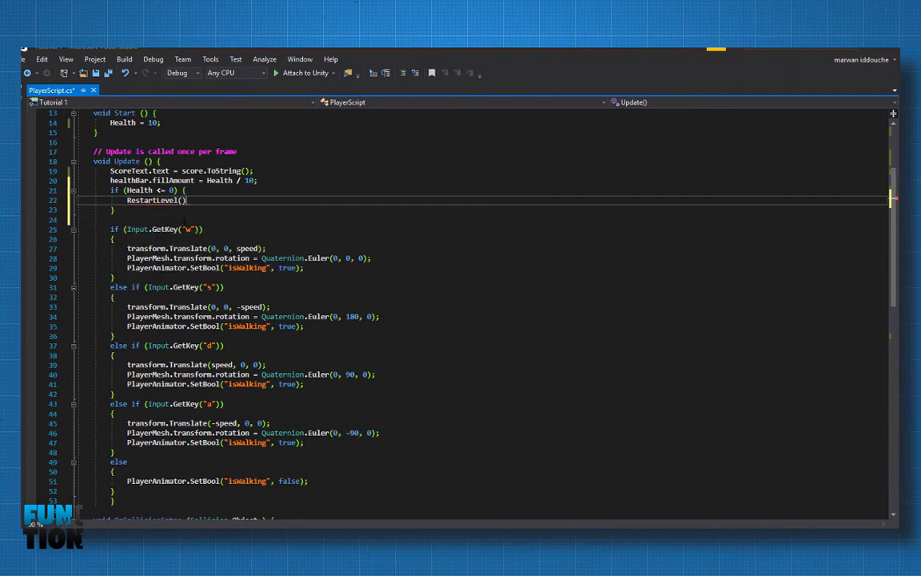
{"action": "type", "text": ";"}
{"action": "key", "text": "ctrl+s"}
Step: Define RestartLevel() to call Application.LoadLevel(Application.loadedLevel)
{"action": "scroll", "coordinate": [185, 200], "scroll_direction": "up", "scroll_amount": 1}
{"action": "scroll", "coordinate": [185, 200], "scroll_direction": "down", "scroll_amount": 4}
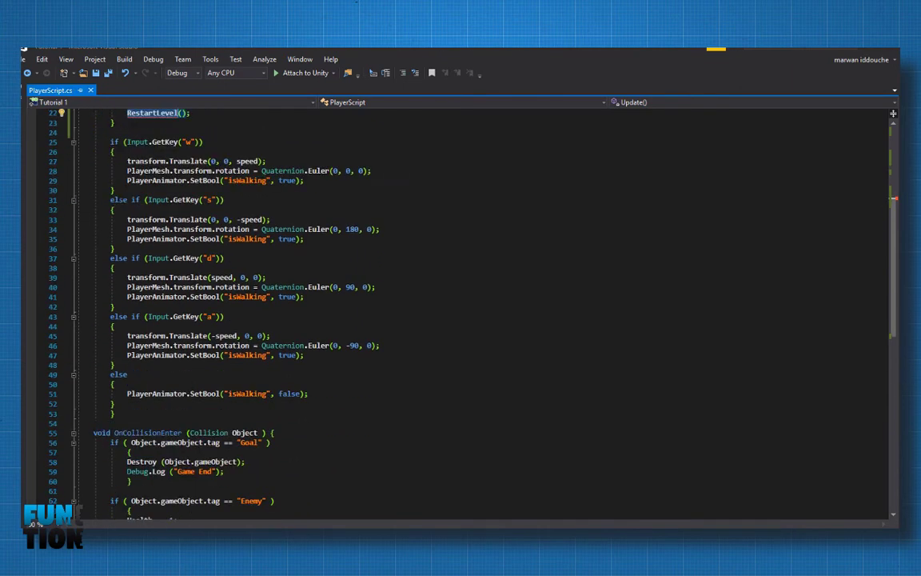
{"action": "scroll", "coordinate": [142, 452], "scroll_direction": "down", "scroll_amount": 5}
{"action": "left_click", "coordinate": [142, 452]}
{"action": "key", "text": "Return"}
{"action": "key", "text": "Return"}
{"action": "type", "text": "void RestartLevel"}
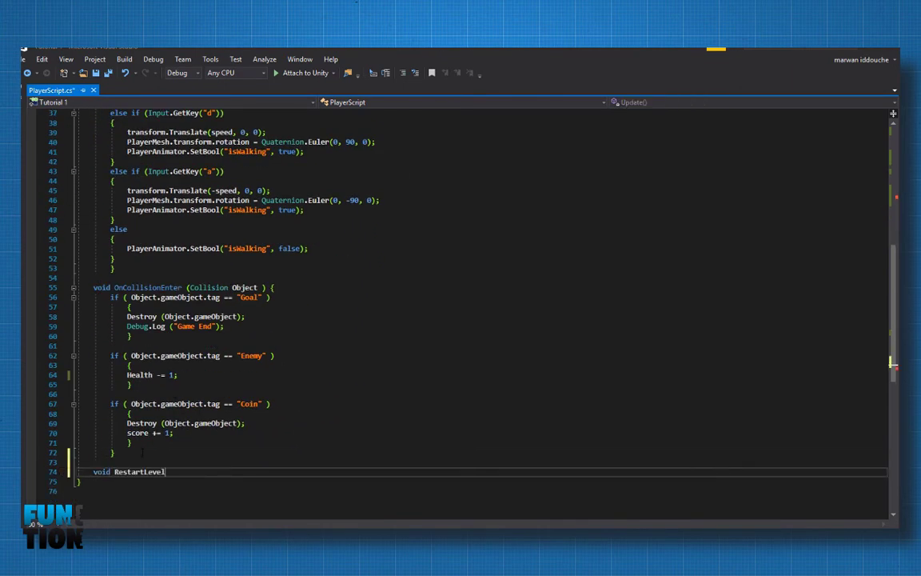
{"action": "type", "text": "() {"}
{"action": "key", "text": "Return"}
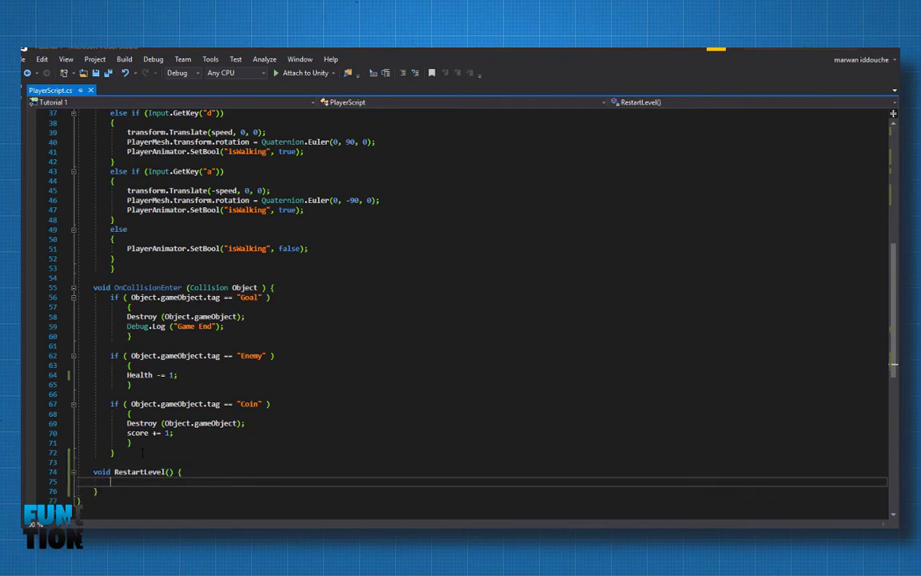
{"action": "type", "text": "Application."}
{"action": "type", "text": "LoadLevel("}
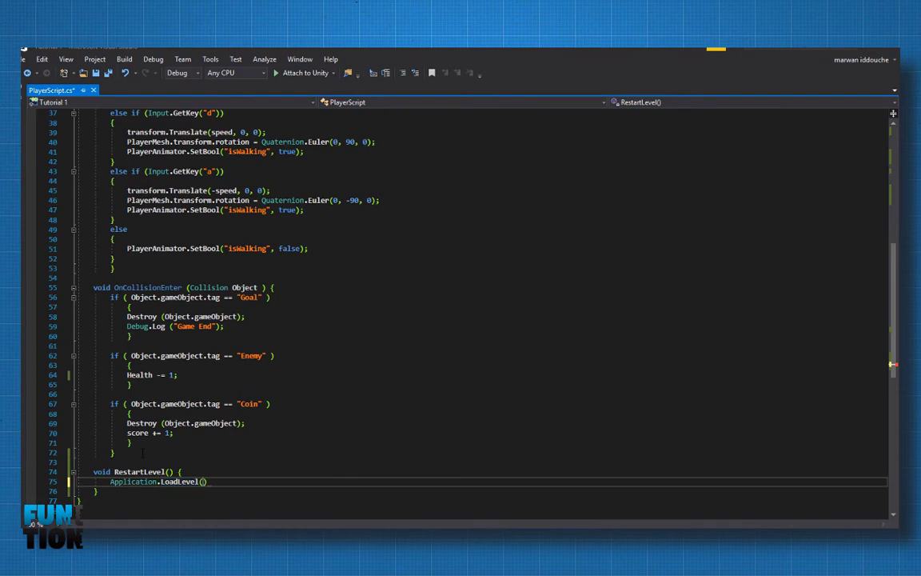
{"action": "type", "text": "loaded"}
{"action": "key", "text": "BackSpace"}
{"action": "key", "text": "BackSpace"}
{"action": "key", "text": "BackSpace"}
{"action": "type", "text": "Application"}
{"action": "type", "text": ".loaded"}
{"action": "key", "text": "Tab"}
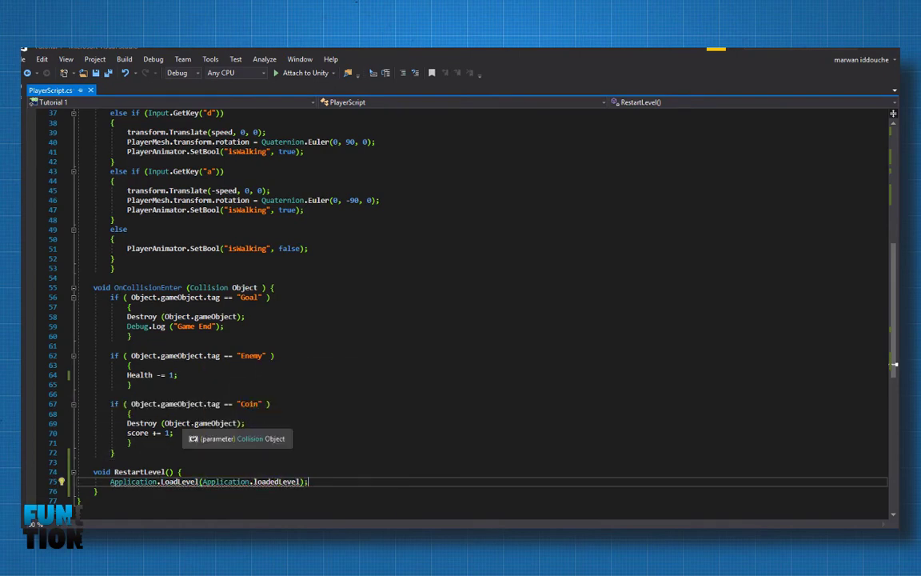
{"action": "scroll", "coordinate": [149, 173], "scroll_direction": "up", "scroll_amount": 7}
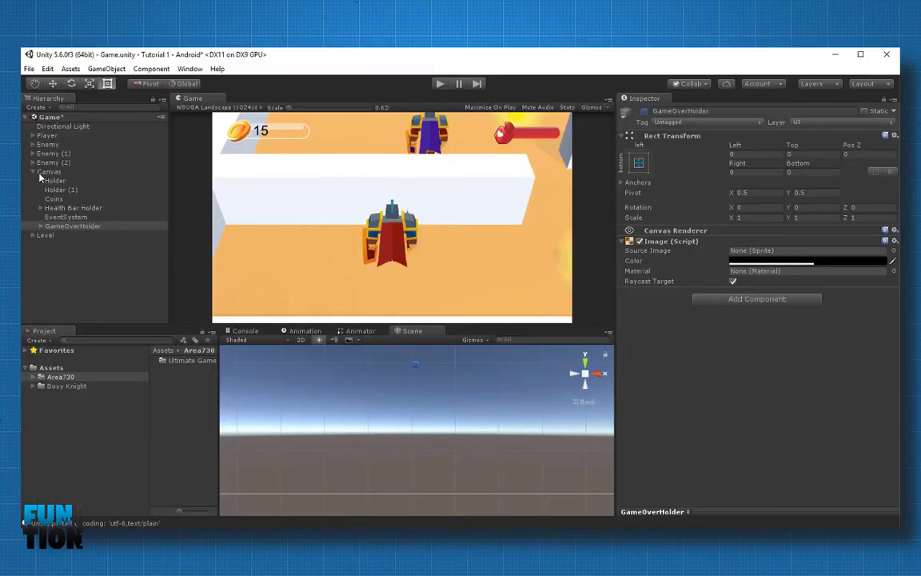
Step: Add a UI Image under the Canvas and move it to the lower left
{"action": "left_click", "coordinate": [48, 172]}
{"action": "right_click", "coordinate": [50, 171]}
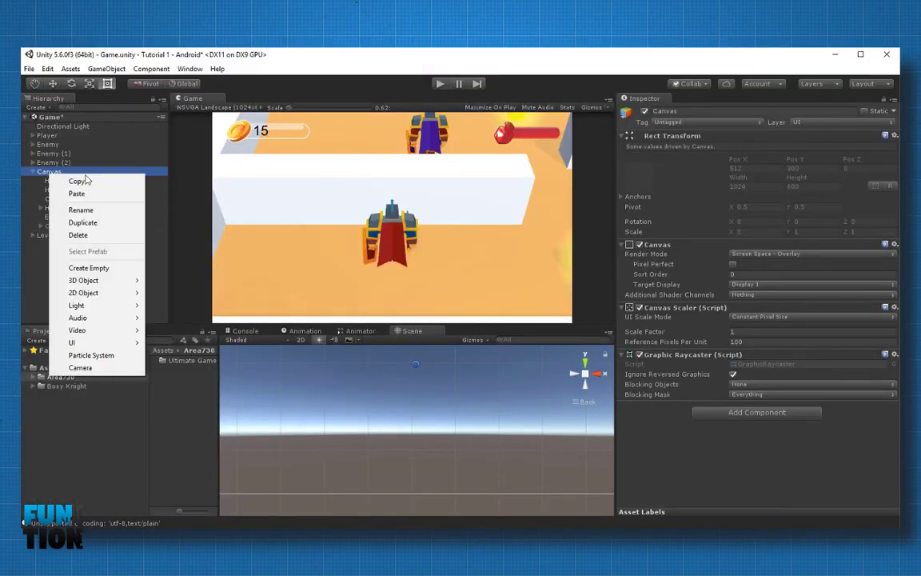
{"action": "mouse_move", "coordinate": [90, 344]}
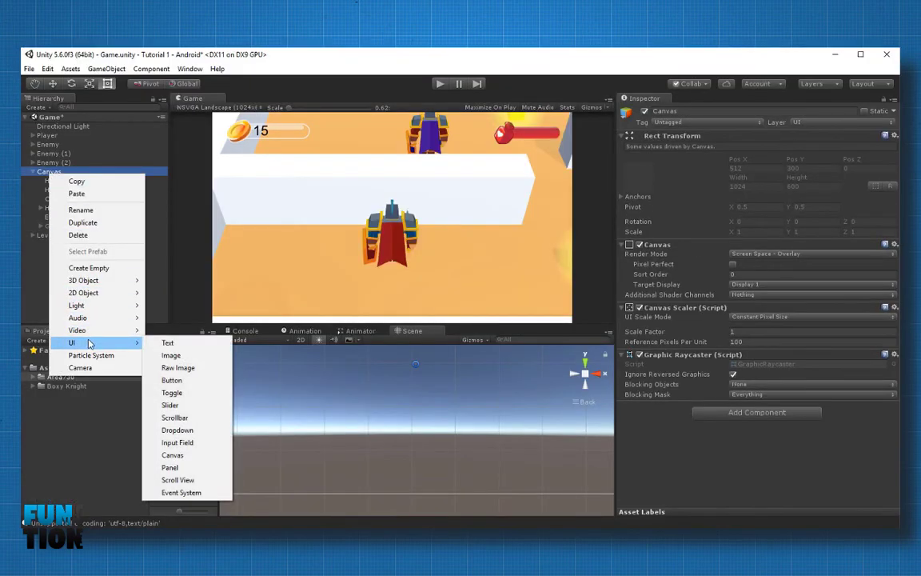
{"action": "left_click", "coordinate": [172, 354]}
{"action": "scroll", "coordinate": [423, 396], "scroll_direction": "down", "scroll_amount": 3}
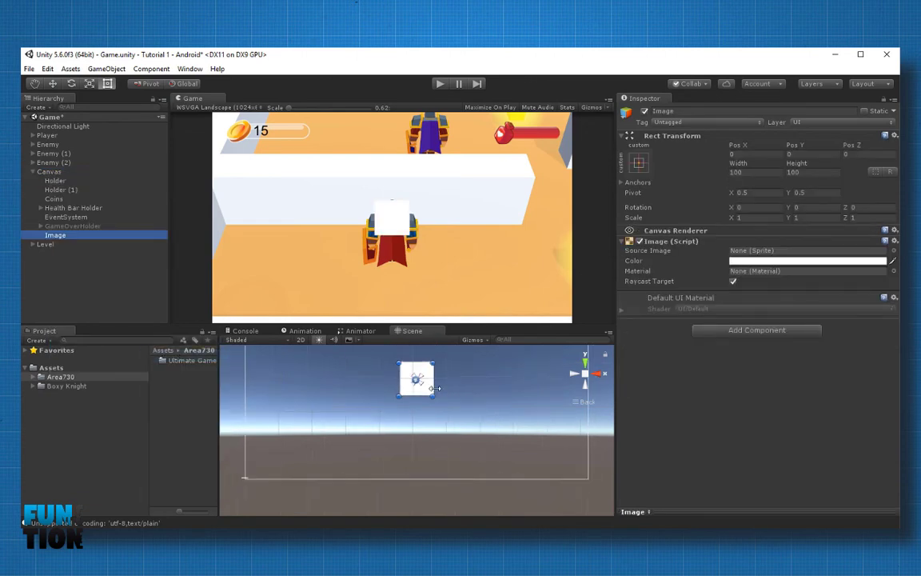
{"action": "mouse_move", "coordinate": [424, 397]}
{"action": "left_mouse_down"}
{"action": "mouse_move", "coordinate": [310, 435]}
{"action": "mouse_move", "coordinate": [321, 437]}
{"action": "left_mouse_up"}
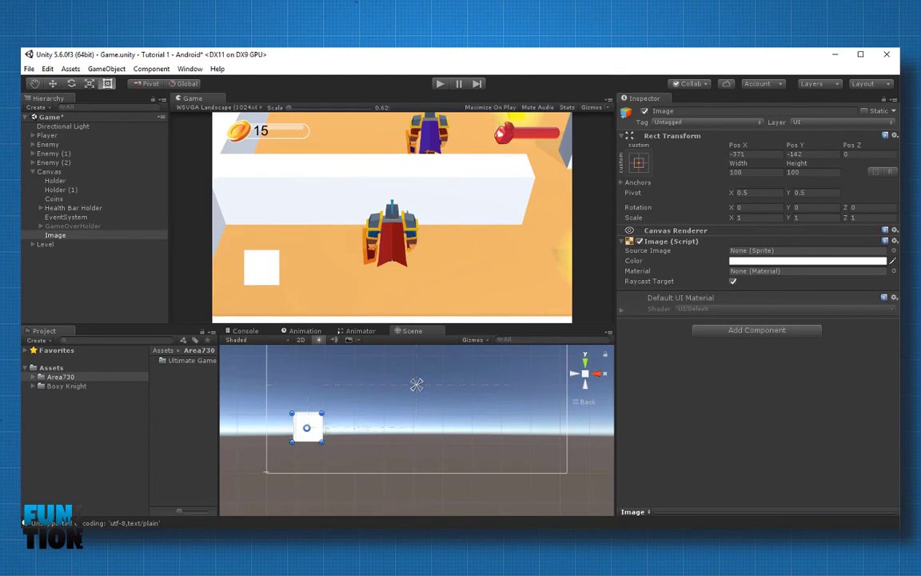
Step: Give the image the back_left_but sprite and place a duplicate to its right
{"action": "left_click", "coordinate": [893, 250]}
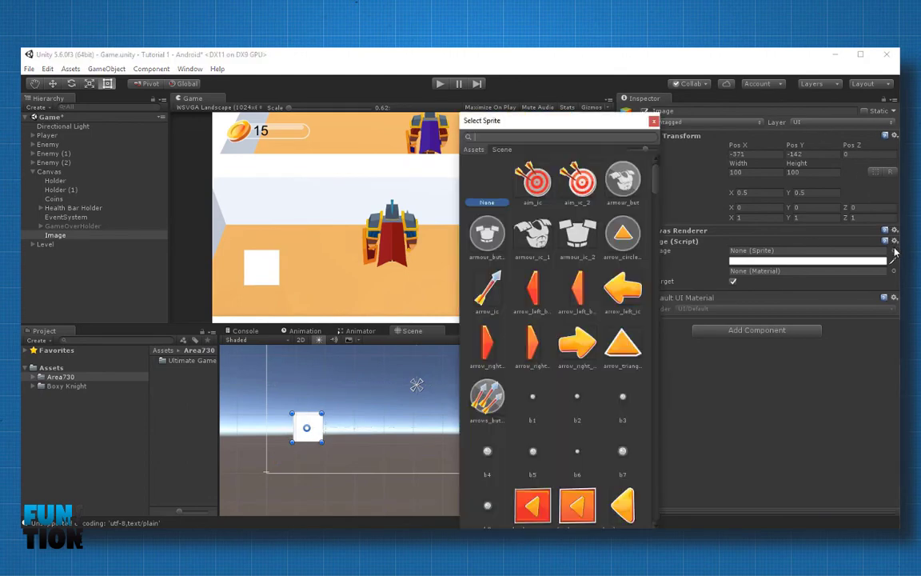
{"action": "scroll", "coordinate": [639, 320], "scroll_direction": "down", "scroll_amount": 1}
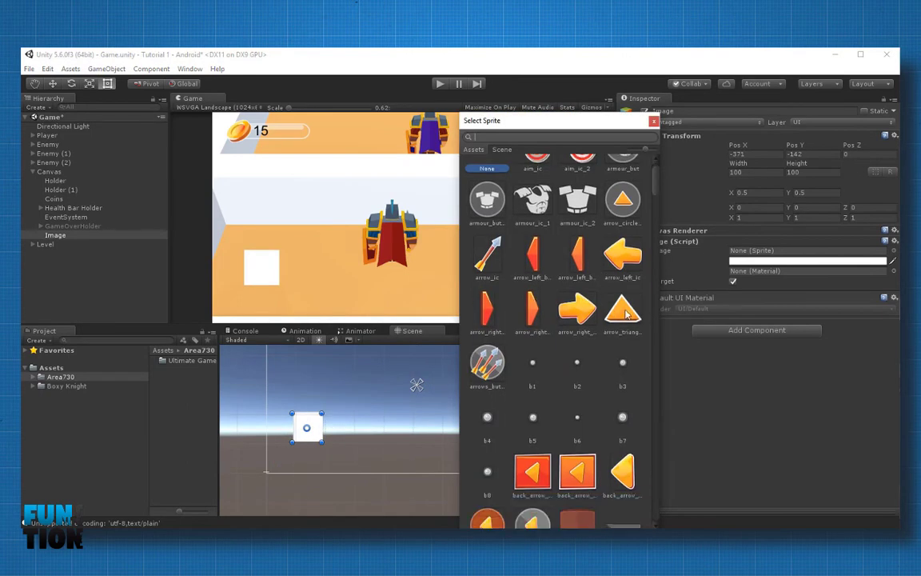
{"action": "scroll", "coordinate": [616, 448], "scroll_direction": "down", "scroll_amount": 4}
{"action": "left_click", "coordinate": [486, 356]}
{"action": "double_click", "coordinate": [532, 356]}
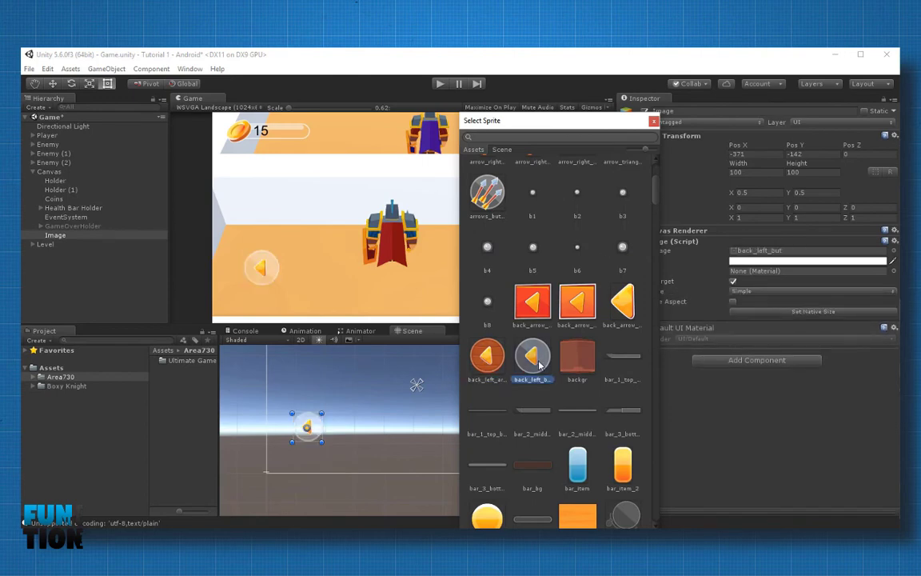
{"action": "key", "text": "ctrl+d"}
{"action": "left_click_drag", "start_coordinate": [306, 450], "coordinate": [358, 451]}
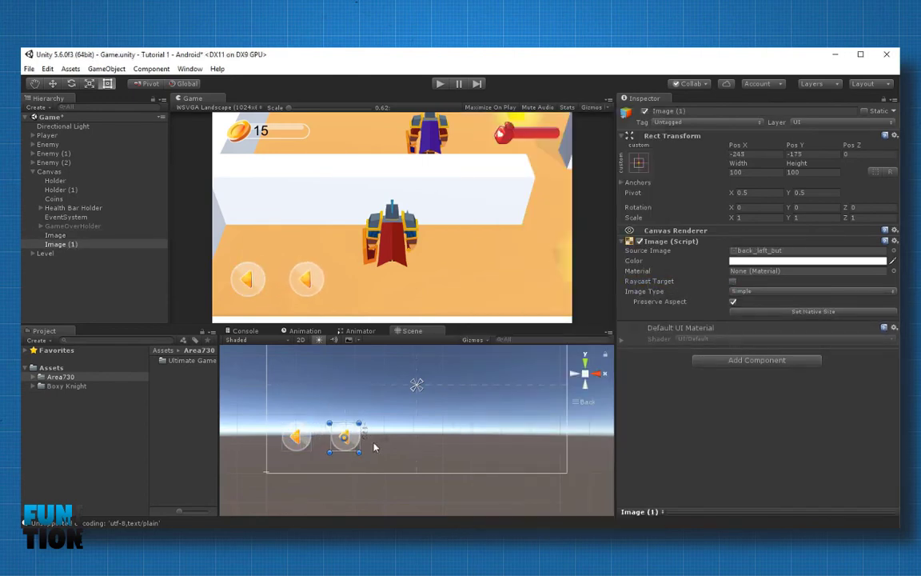
Step: Set Image (1)'s Y rotation to 180 so the arrow points right
{"action": "left_click", "coordinate": [804, 207]}
{"action": "type", "text": "180"}
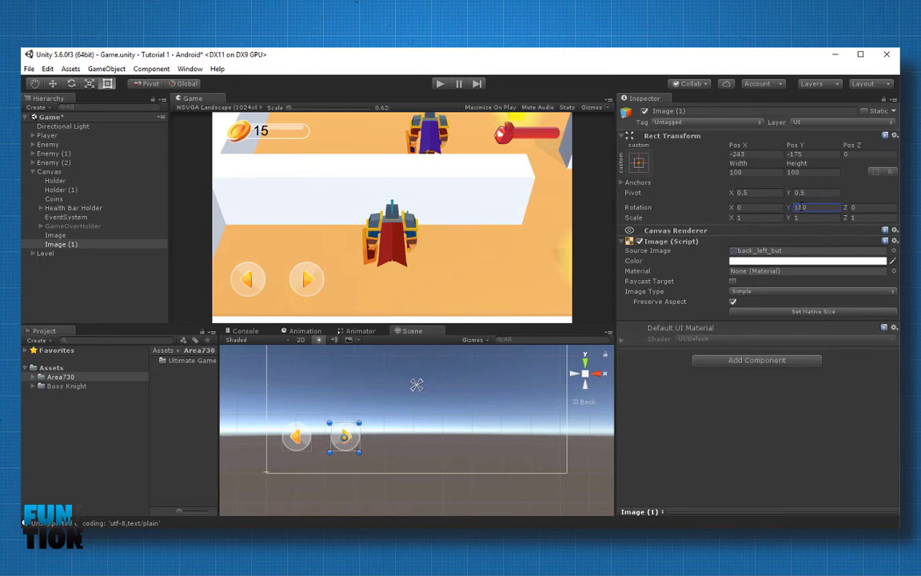
{"action": "left_click", "coordinate": [68, 237], "text": "ctrl"}
{"action": "left_click", "coordinate": [61, 243]}
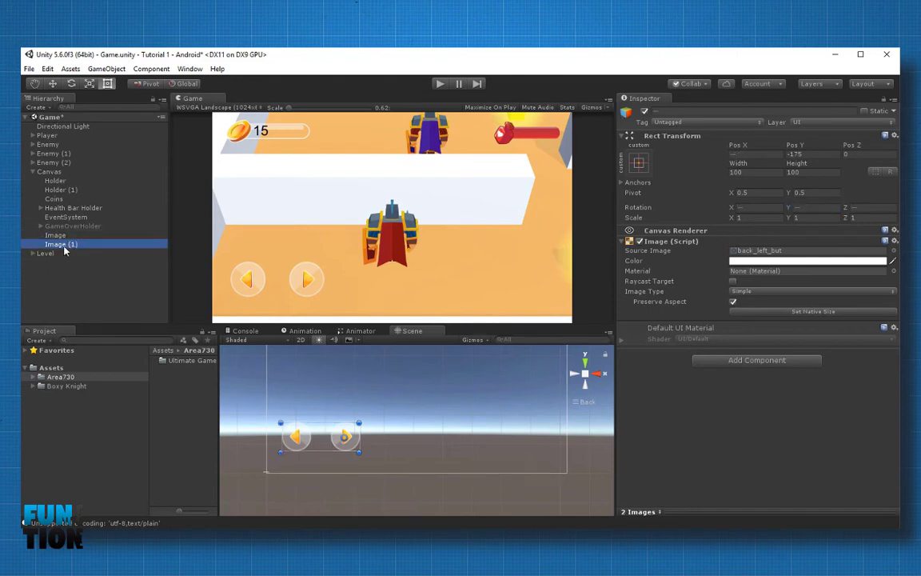
Step: Duplicate Image (1) as a third arrow at the lower right with Y rotation 0
{"action": "key", "text": "ctrl+d"}
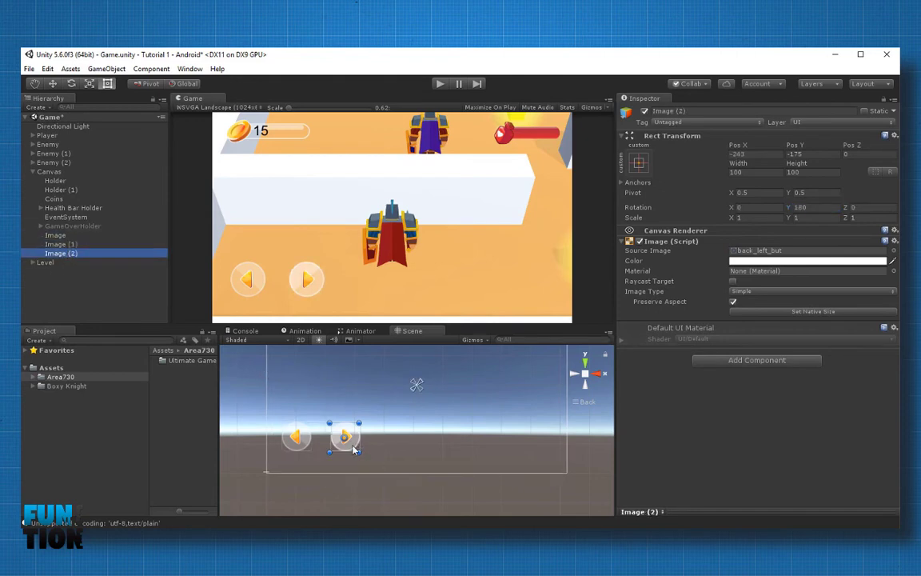
{"action": "left_click_drag", "start_coordinate": [355, 449], "coordinate": [537, 436]}
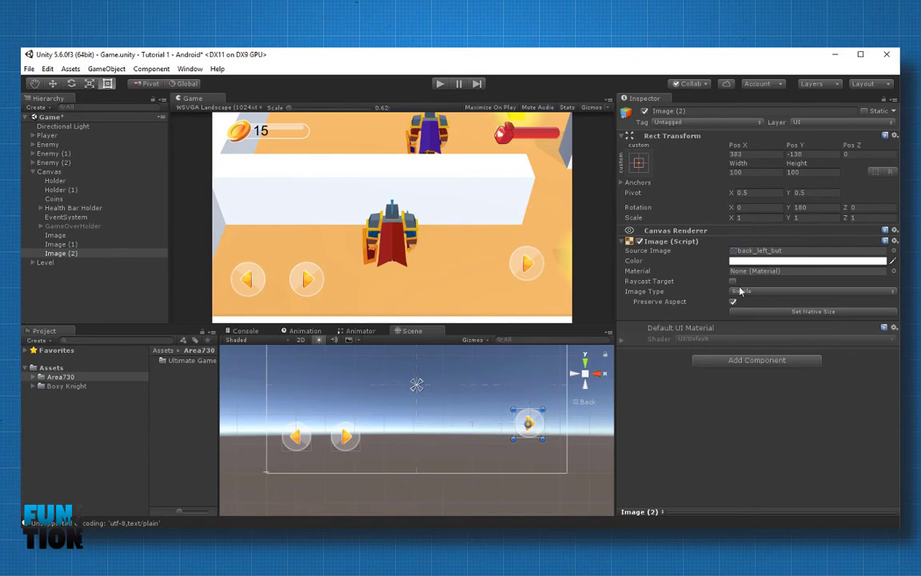
{"action": "left_click", "coordinate": [811, 207]}
{"action": "type", "text": "90"}
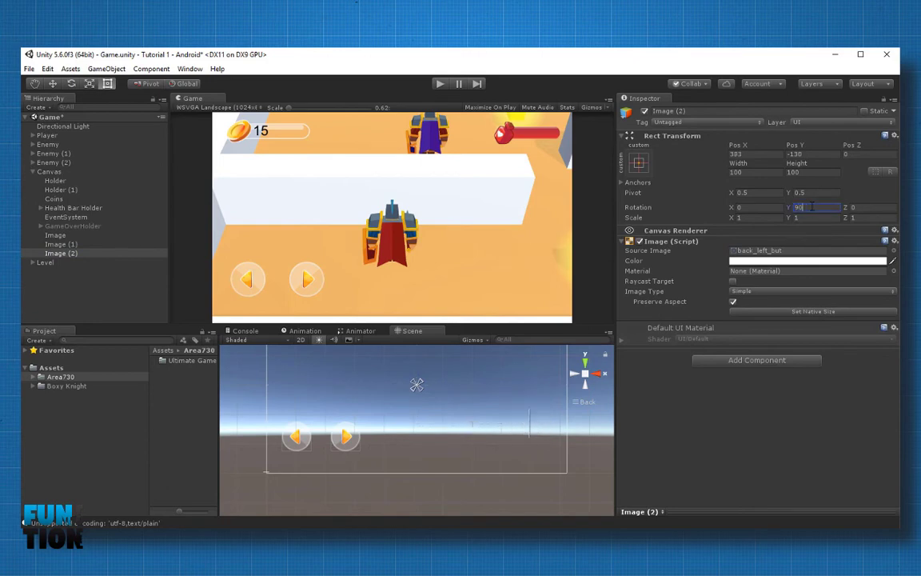
{"action": "key", "text": "BackSpace"}
{"action": "key", "text": "BackSpace"}
{"action": "type", "text": "180"}
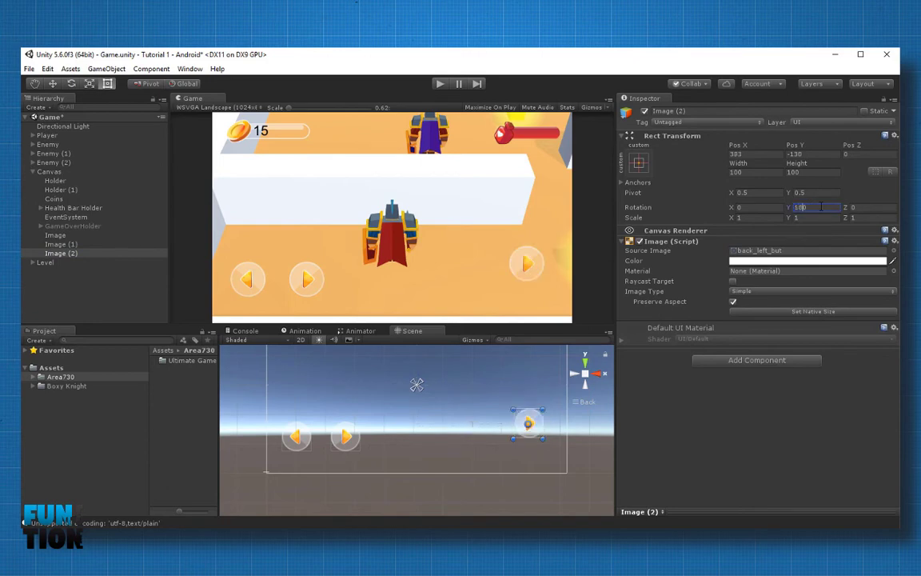
{"action": "key", "text": "Return"}
{"action": "type", "text": "0"}
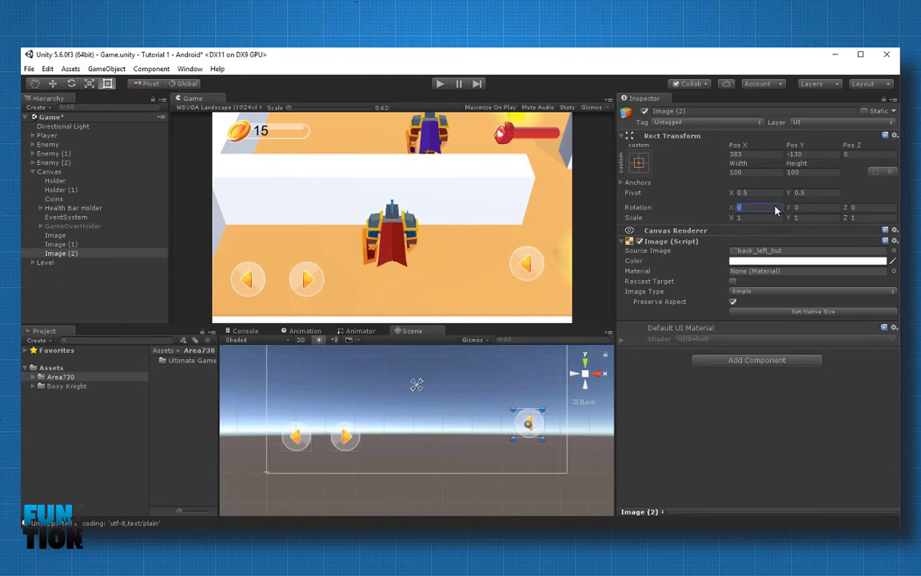
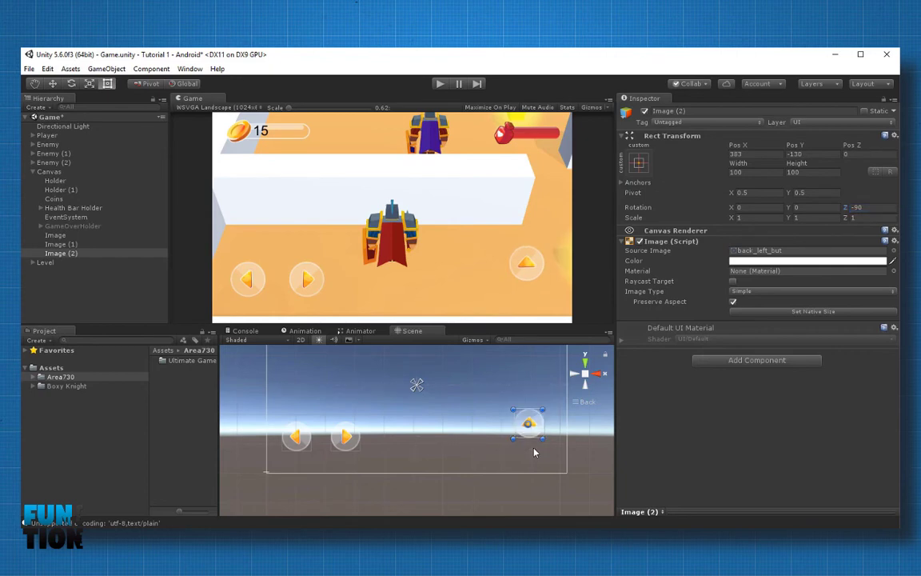
Step: Duplicate the up arrow button below itself and set its Rotation Z to 90 as a down arrow
{"action": "key", "text": "ctrl+d"}
{"action": "left_click_drag", "start_coordinate": [540, 435], "coordinate": [540, 468]}
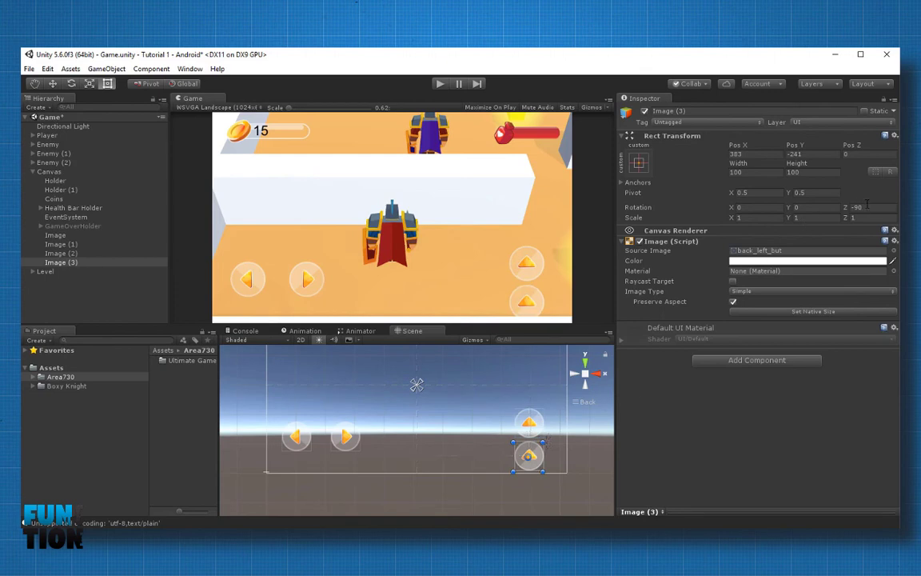
{"action": "double_click", "coordinate": [855, 207]}
{"action": "type", "text": "90"}
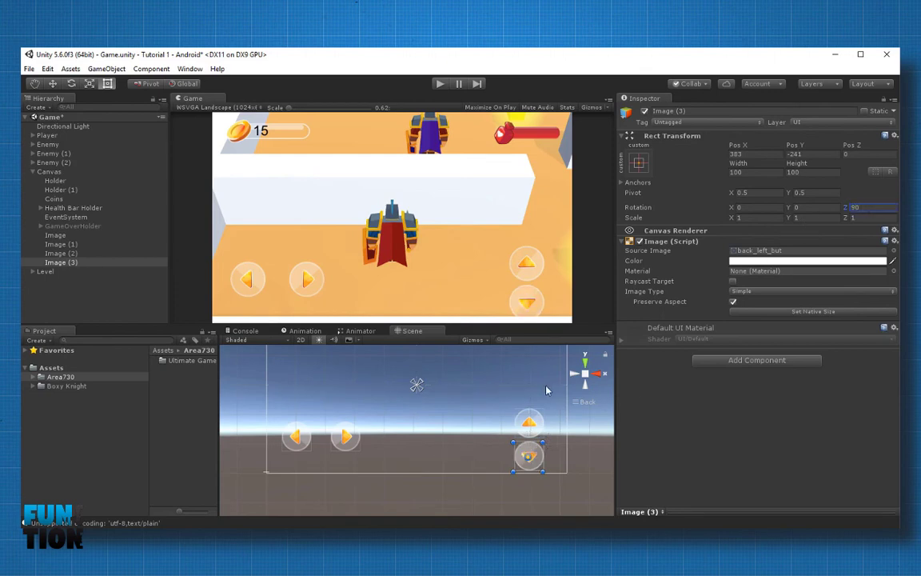
Step: Reposition the up, right and left arrow buttons into a tidy layout
{"action": "left_click", "coordinate": [536, 429]}
{"action": "left_click", "coordinate": [536, 429]}
{"action": "left_click_drag", "start_coordinate": [535, 429], "coordinate": [546, 422]}
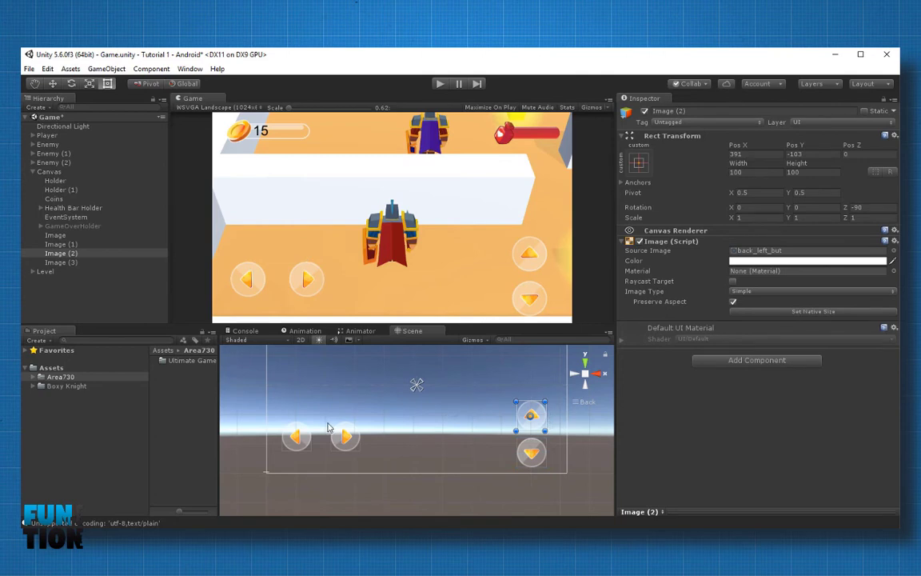
{"action": "left_click", "coordinate": [352, 444]}
{"action": "mouse_move", "coordinate": [357, 447]}
{"action": "left_mouse_down"}
{"action": "mouse_move", "coordinate": [346, 458]}
{"action": "mouse_move", "coordinate": [307, 456]}
{"action": "left_mouse_up"}
{"action": "left_click", "coordinate": [298, 442]}
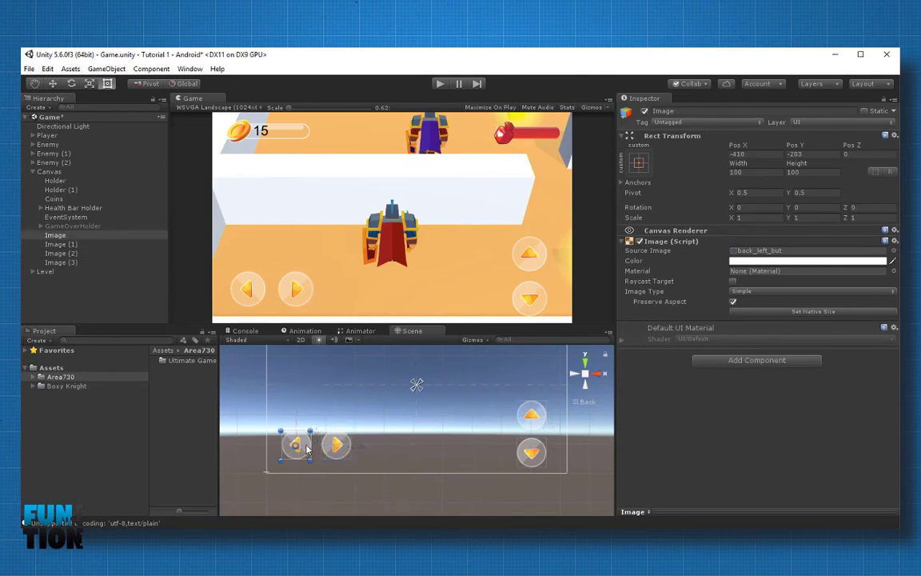
Step: Open the Player's PlayerScript in the code editor via Edit Script
{"action": "left_click", "coordinate": [49, 144]}
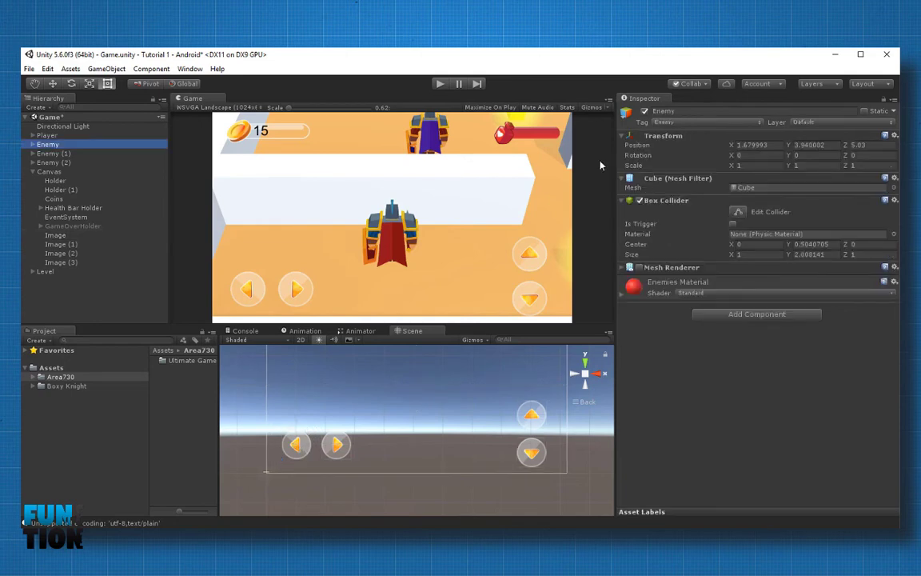
{"action": "left_click", "coordinate": [62, 136]}
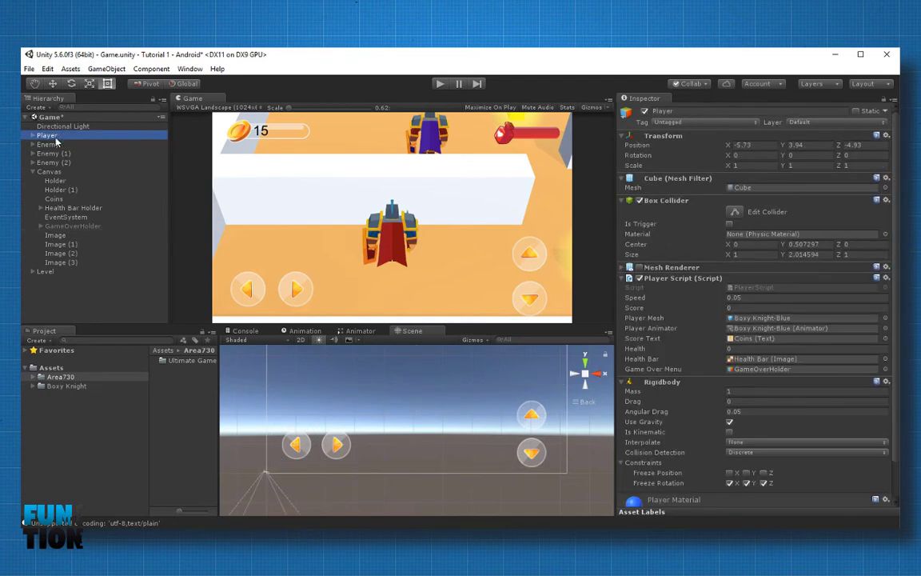
{"action": "left_click", "coordinate": [654, 382]}
{"action": "right_click", "coordinate": [684, 277]}
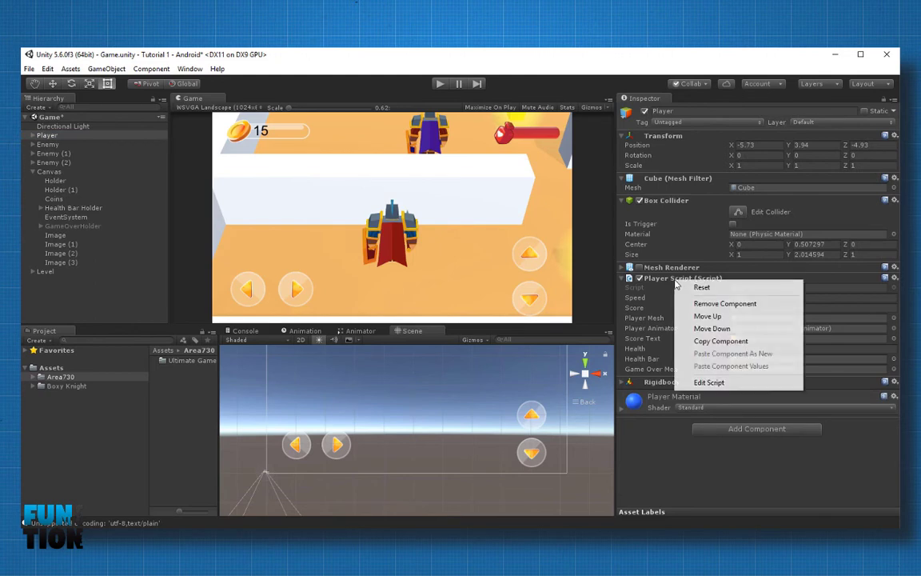
{"action": "left_click", "coordinate": [709, 381]}
Step: Declare bool flags forward, backward, left, right and replace the four key checks with them
{"action": "key", "text": "Return"}
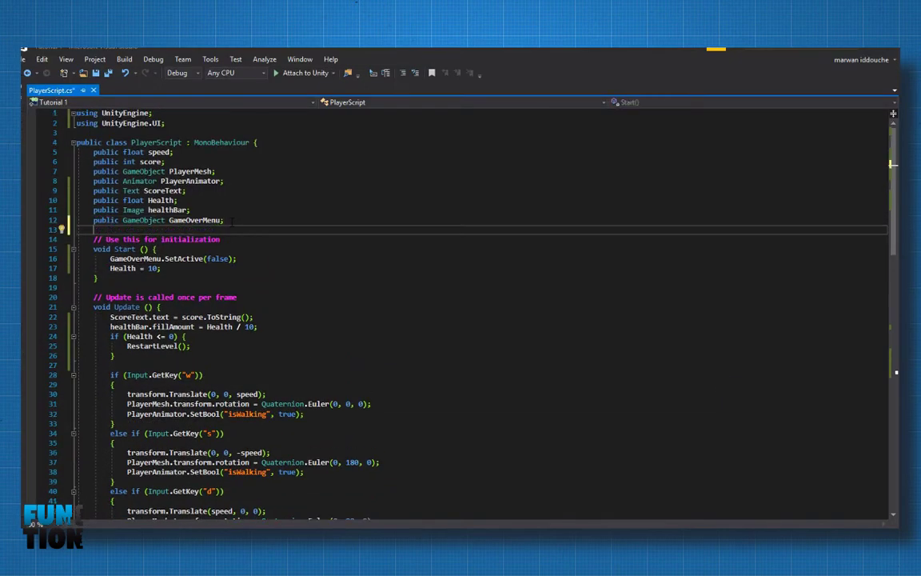
{"action": "type", "text": "bool For"}
{"action": "type", "text": "forward"}
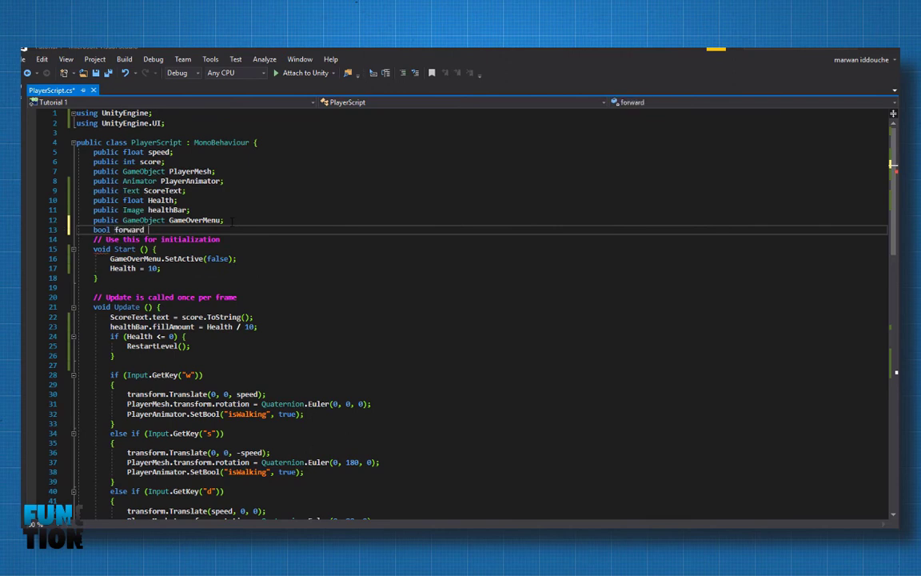
{"action": "type", "text": ", backward , l"}
{"action": "type", "text": "ight;"}
{"action": "scroll", "coordinate": [463, 320], "scroll_direction": "down", "scroll_amount": 5}
{"action": "double_click", "coordinate": [137, 229]}
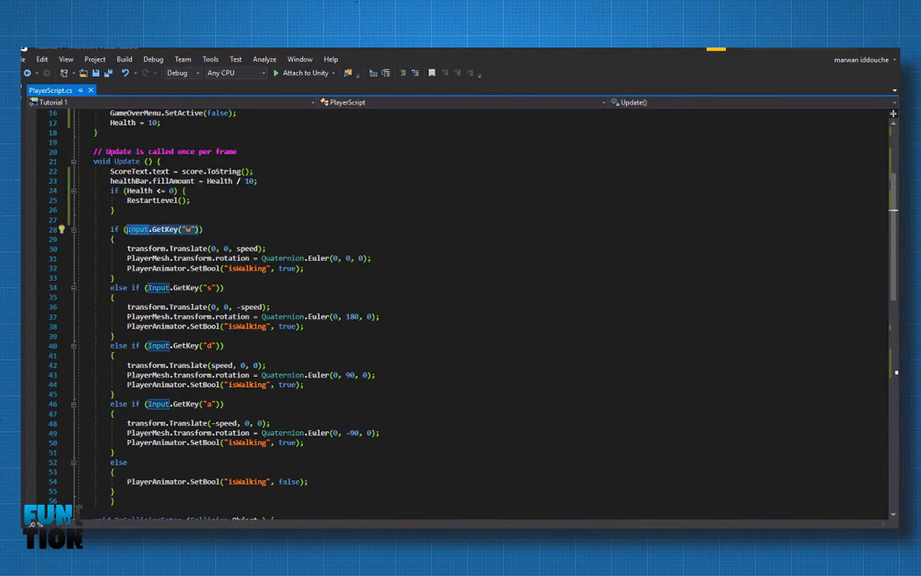
{"action": "left_click_drag", "start_coordinate": [127, 230], "coordinate": [198, 230]}
{"action": "type", "text": "forward"}
{"action": "left_click_drag", "start_coordinate": [145, 287], "coordinate": [224, 287]}
{"action": "type", "text": "backward"}
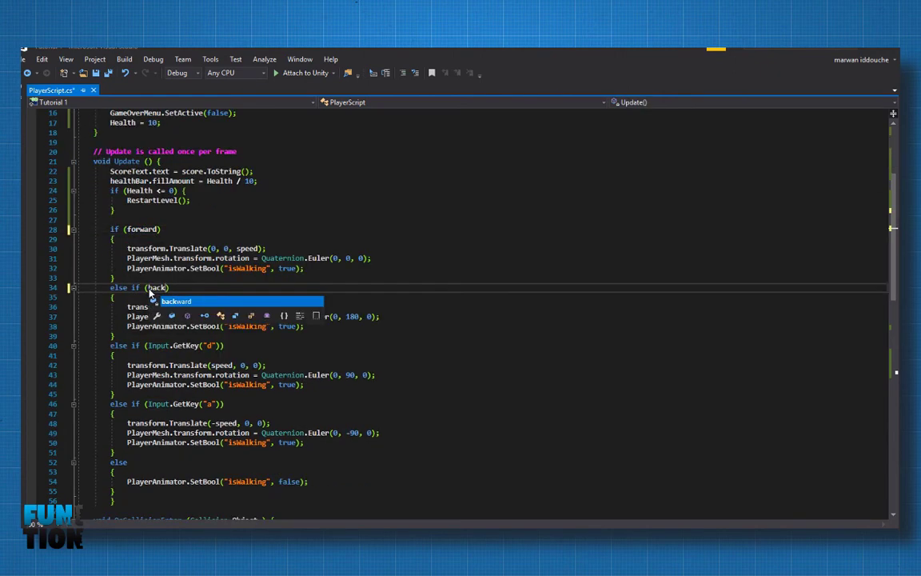
{"action": "left_click_drag", "start_coordinate": [146, 345], "coordinate": [223, 345]}
{"action": "type", "text": "right"}
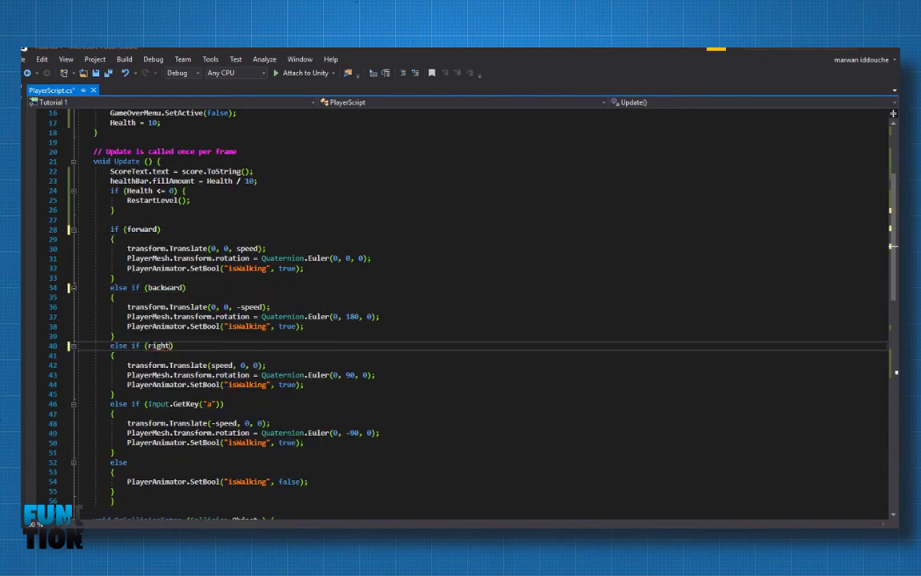
{"action": "double_click", "coordinate": [158, 404]}
{"action": "left_click_drag", "start_coordinate": [146, 404], "coordinate": [223, 403]}
{"action": "type", "text": "left"}
Step: Start a new public void MoveForward() method after RestartLevelButton
{"action": "scroll", "coordinate": [480, 320], "scroll_direction": "down", "scroll_amount": 3}
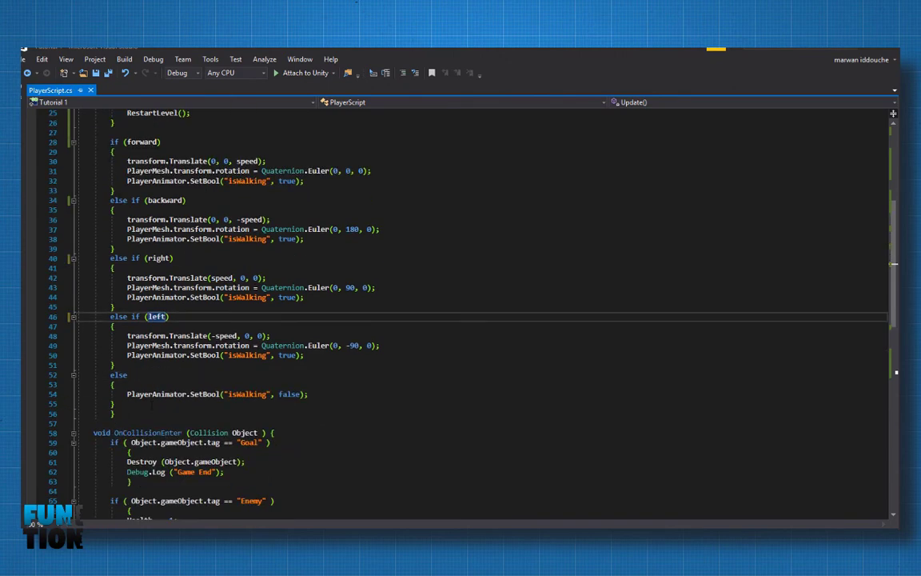
{"action": "scroll", "coordinate": [480, 320], "scroll_direction": "down", "scroll_amount": 7}
{"action": "left_click", "coordinate": [98, 472]}
{"action": "key", "text": "Return"}
{"action": "key", "text": "Return"}
{"action": "scroll", "coordinate": [142, 432], "scroll_direction": "down", "scroll_amount": 6}
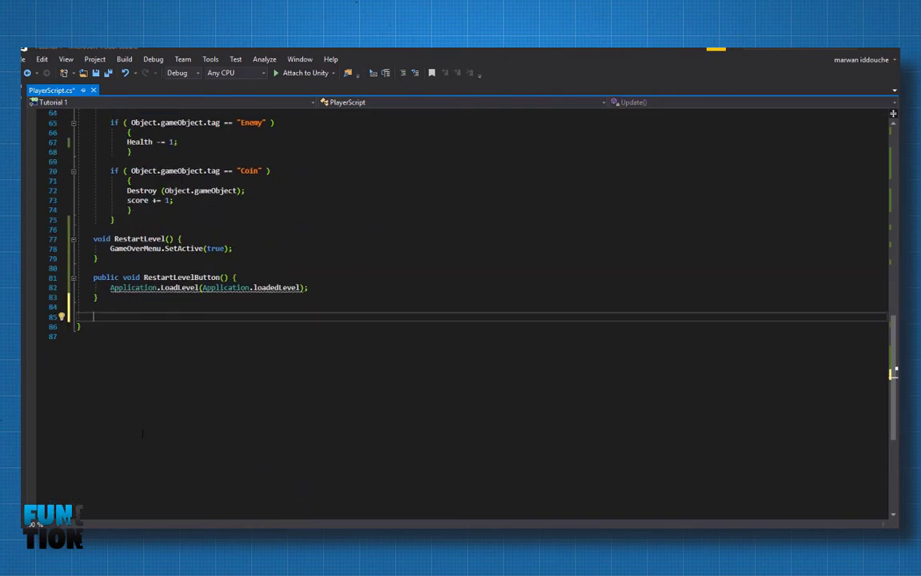
{"action": "type", "text": "public void "}
{"action": "type", "text": "Move"}
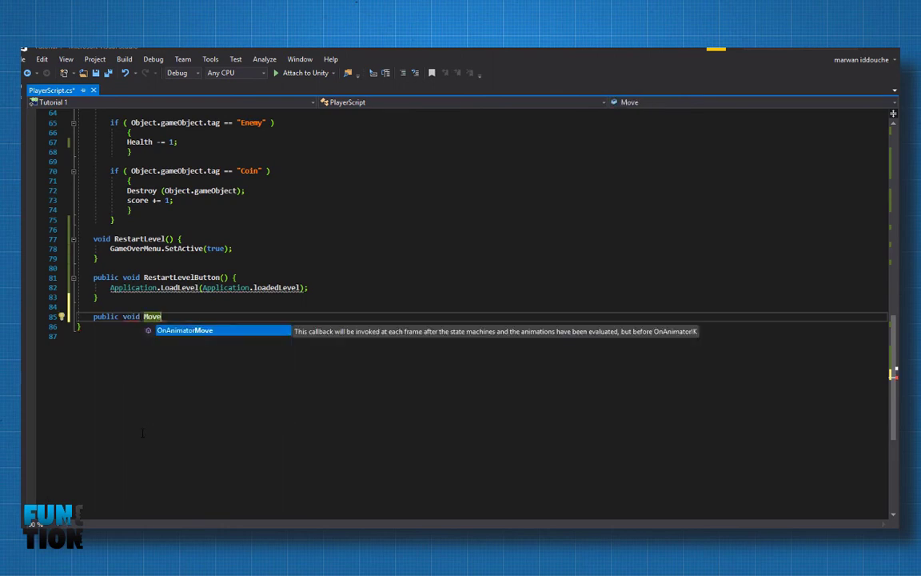
{"action": "key", "text": "Tab"}
{"action": "key", "text": "ctrl+z"}
{"action": "type", "text": "For"}
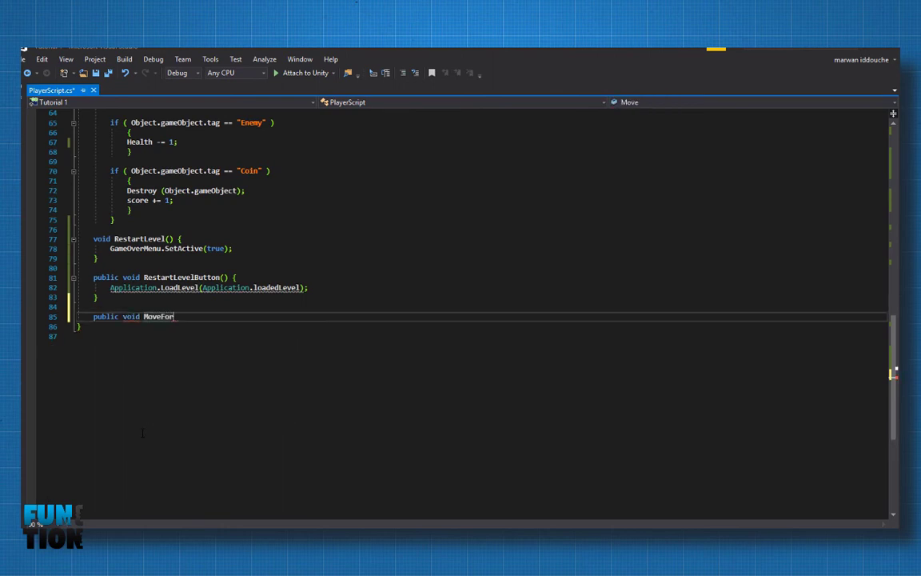
{"action": "type", "text": "ward() {"}
Step: Give MoveForward a bool Value parameter and the body forward = value;
{"action": "key", "text": "Return"}
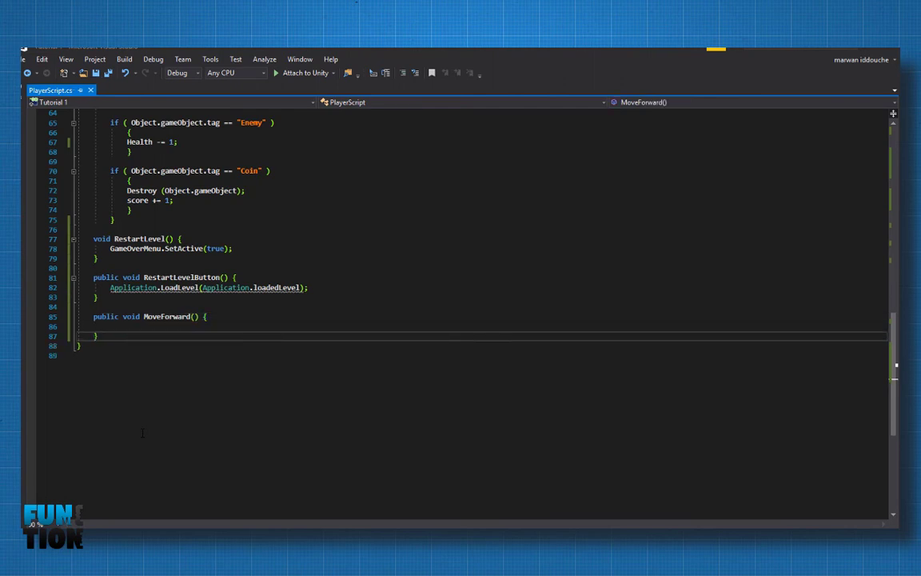
{"action": "key", "text": "Return"}
{"action": "key", "text": "Return"}
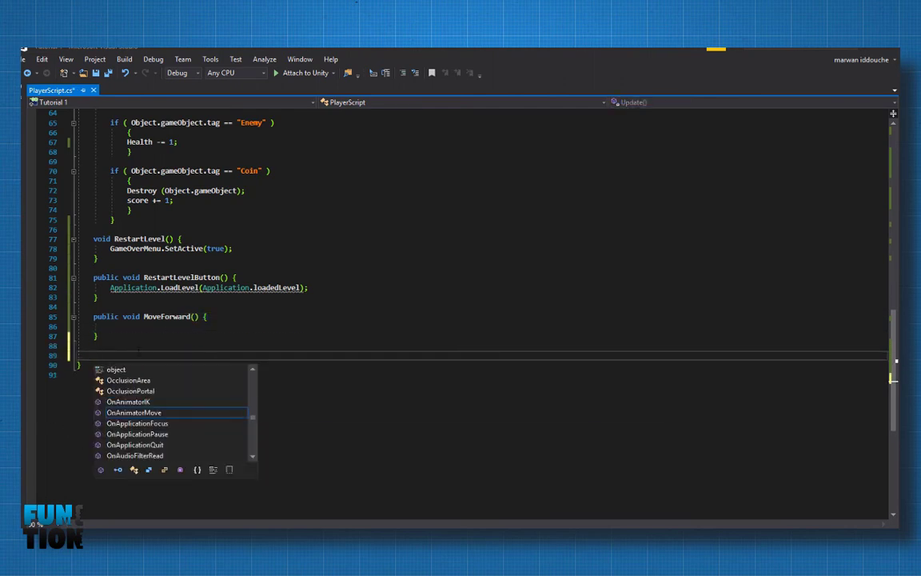
{"action": "left_click", "coordinate": [199, 317]}
{"action": "type", "text": "bool Value"}
{"action": "left_click", "coordinate": [110, 326]}
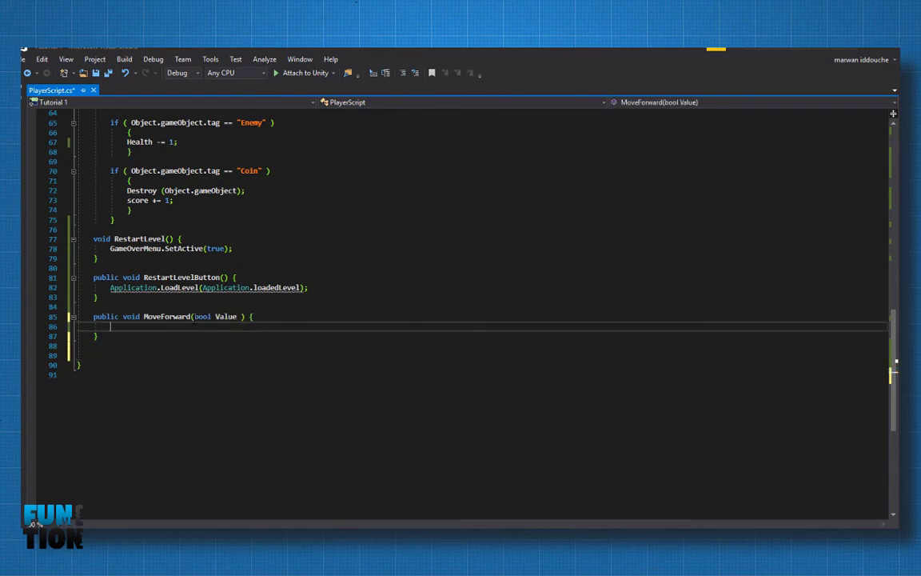
{"action": "type", "text": "forward = value;"}
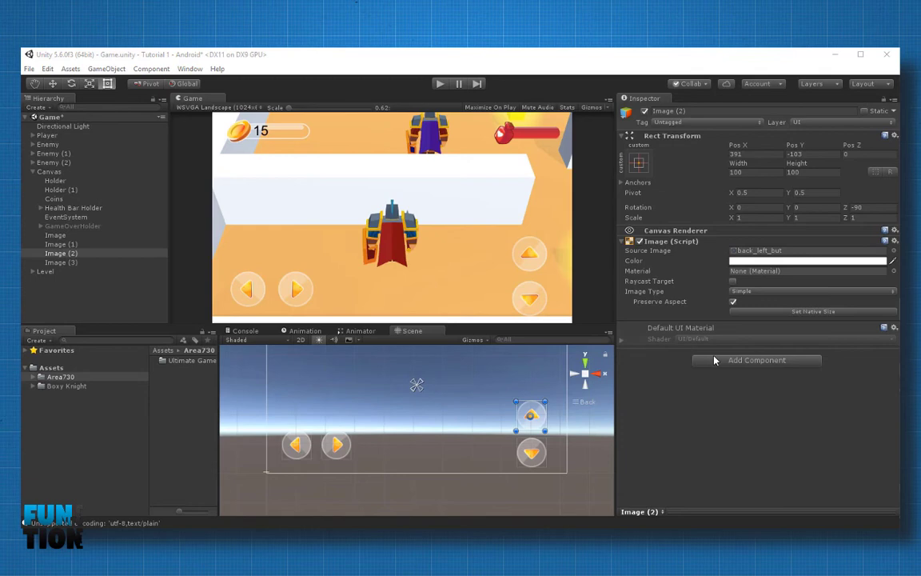
Step: Add an Event Trigger component to the up arrow button
{"action": "left_click", "coordinate": [715, 359]}
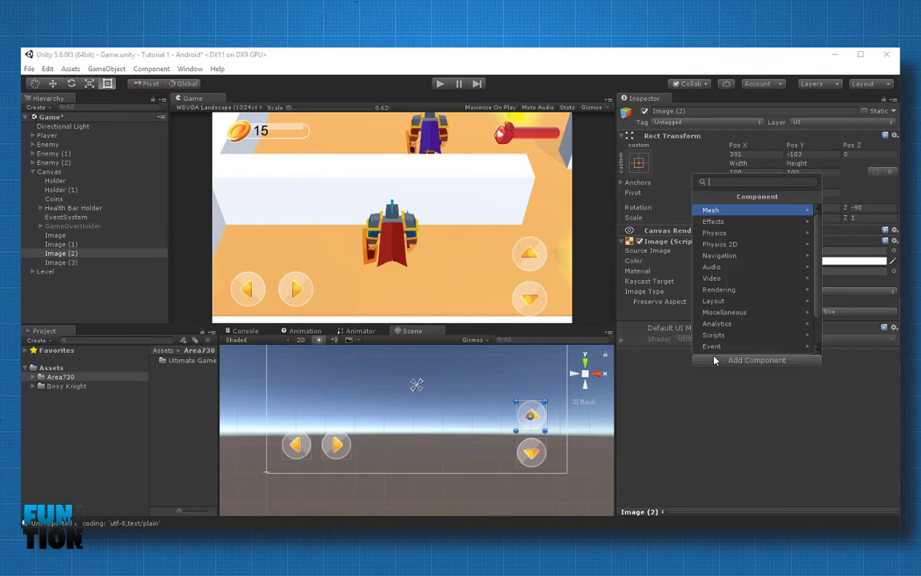
{"action": "left_click", "coordinate": [716, 347]}
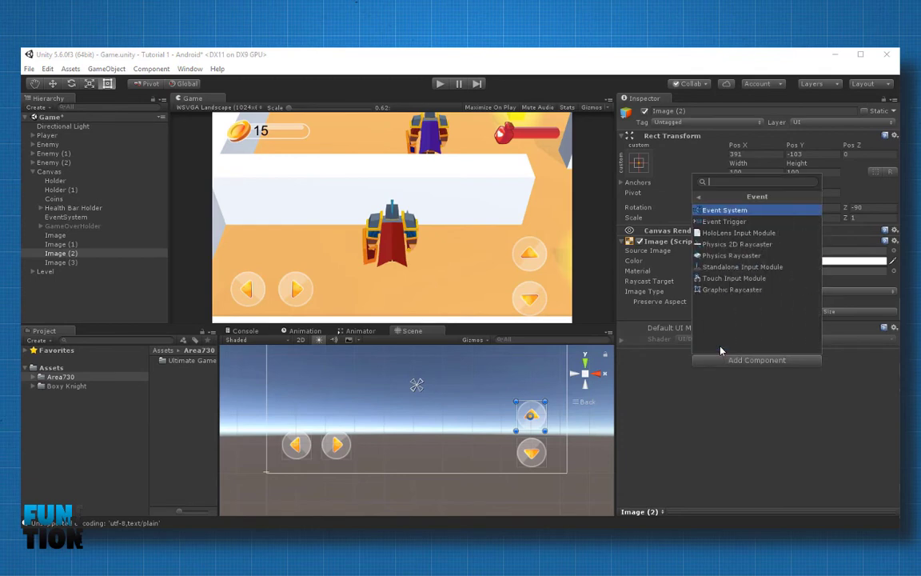
{"action": "left_click", "coordinate": [742, 223]}
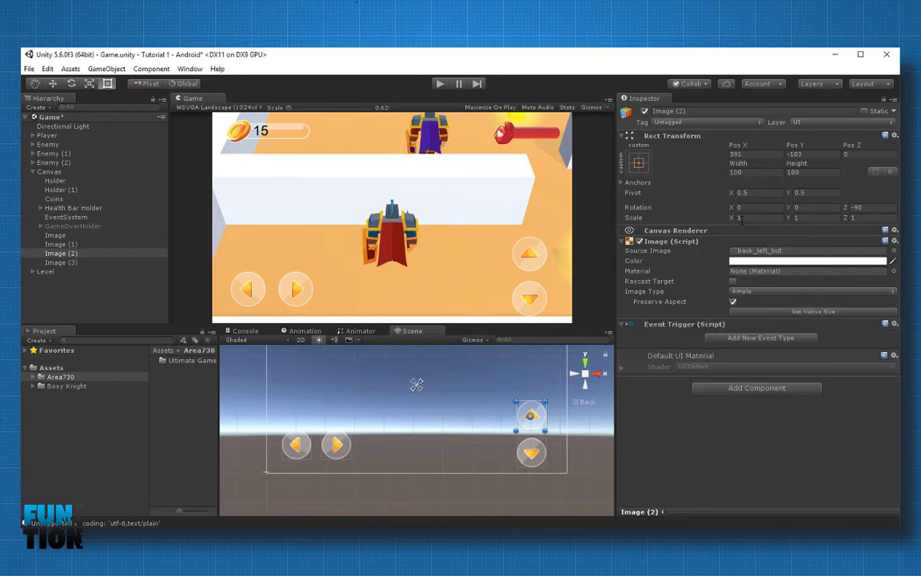
Step: Add Pointer Down and Pointer Up event types, each with one empty callback
{"action": "left_click", "coordinate": [720, 337]}
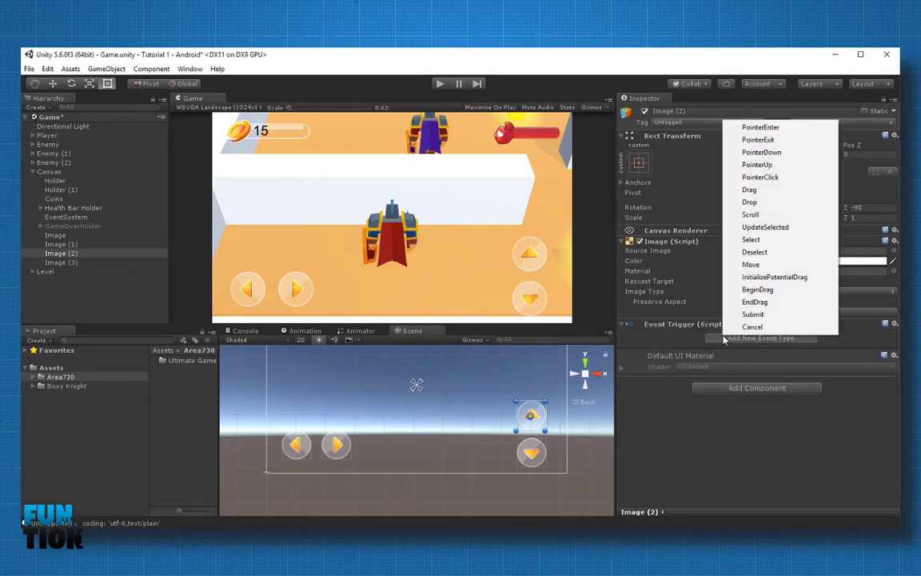
{"action": "left_click", "coordinate": [782, 154]}
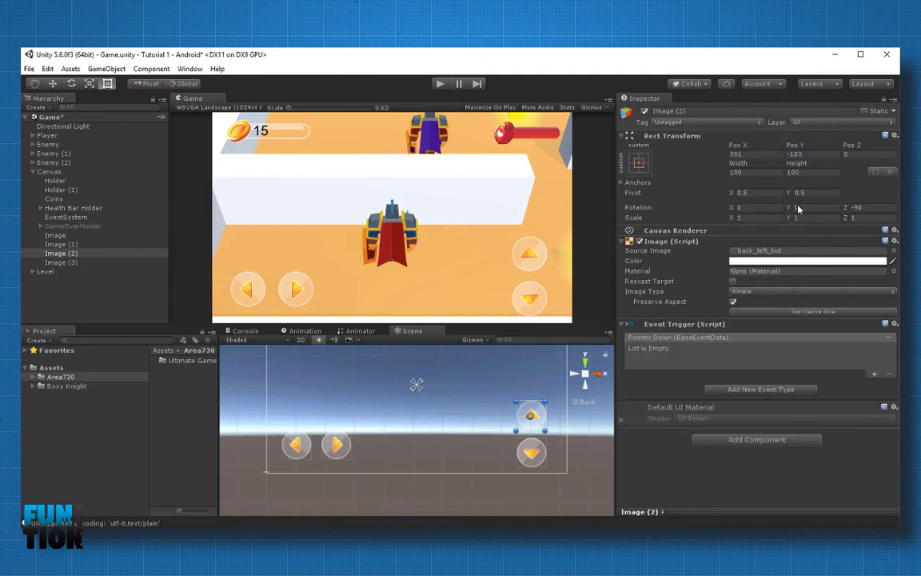
{"action": "left_click", "coordinate": [731, 389]}
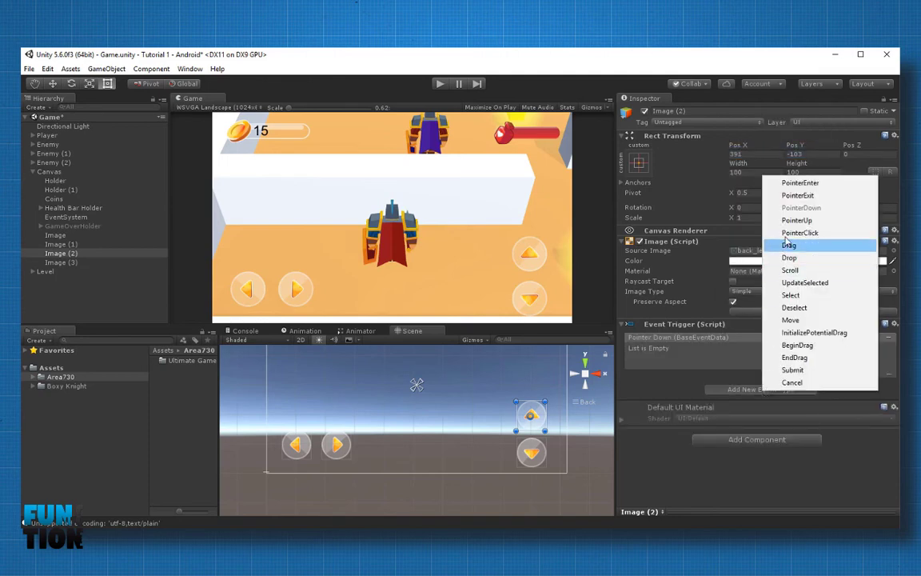
{"action": "left_click", "coordinate": [794, 218]}
{"action": "left_click", "coordinate": [865, 375]}
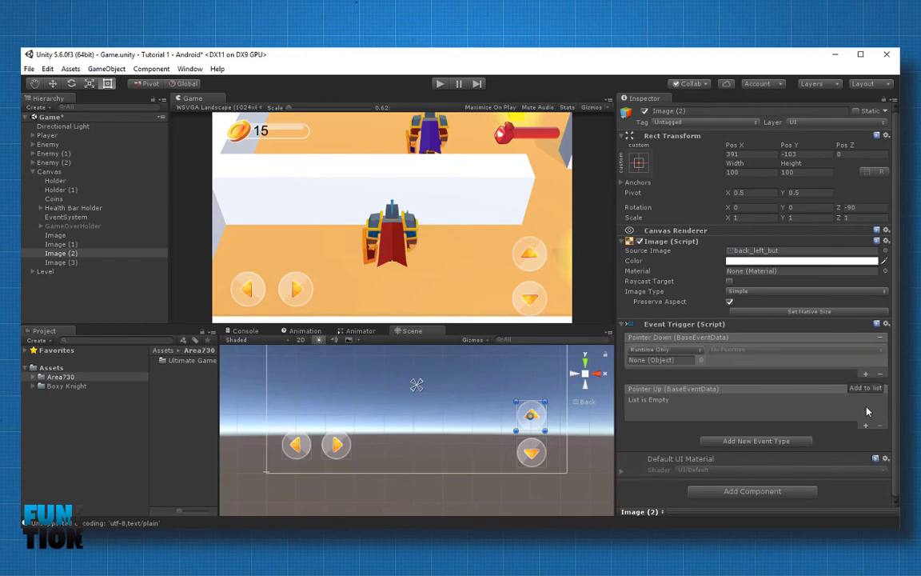
{"action": "left_click", "coordinate": [865, 424]}
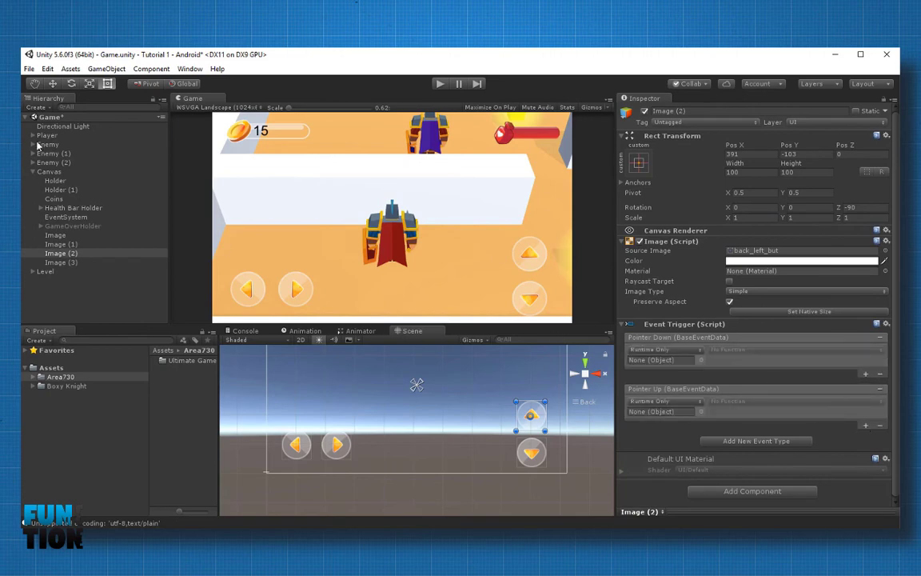
Step: Point both callbacks at Player's PlayerScript.MoveForward, true on press, and enable Raycast Target
{"action": "left_click_drag", "start_coordinate": [46, 136], "coordinate": [654, 361]}
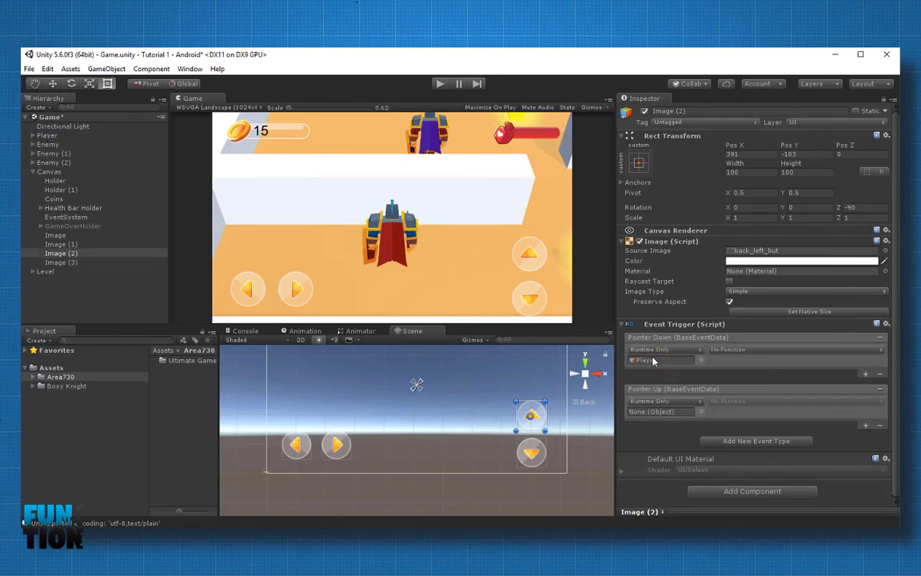
{"action": "left_click_drag", "start_coordinate": [56, 139], "coordinate": [652, 411]}
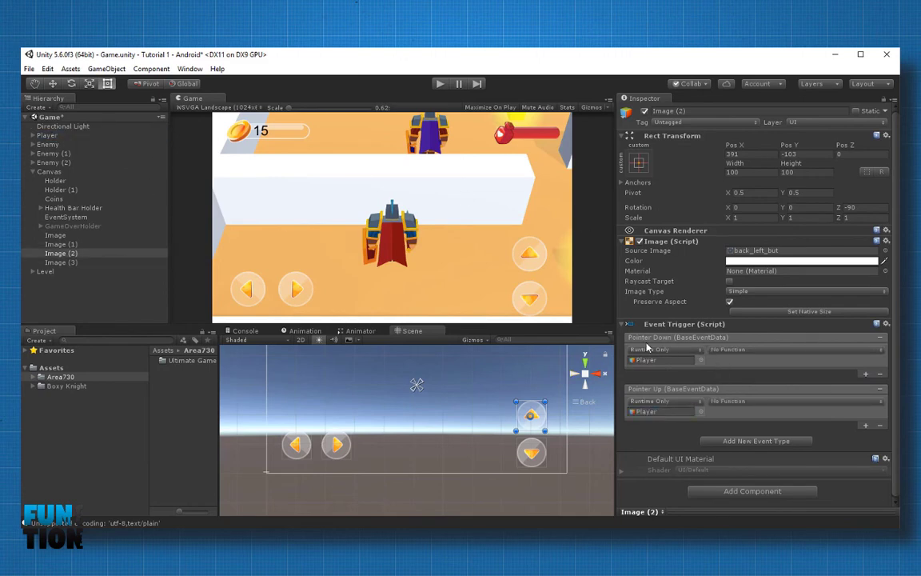
{"action": "left_click", "coordinate": [732, 353]}
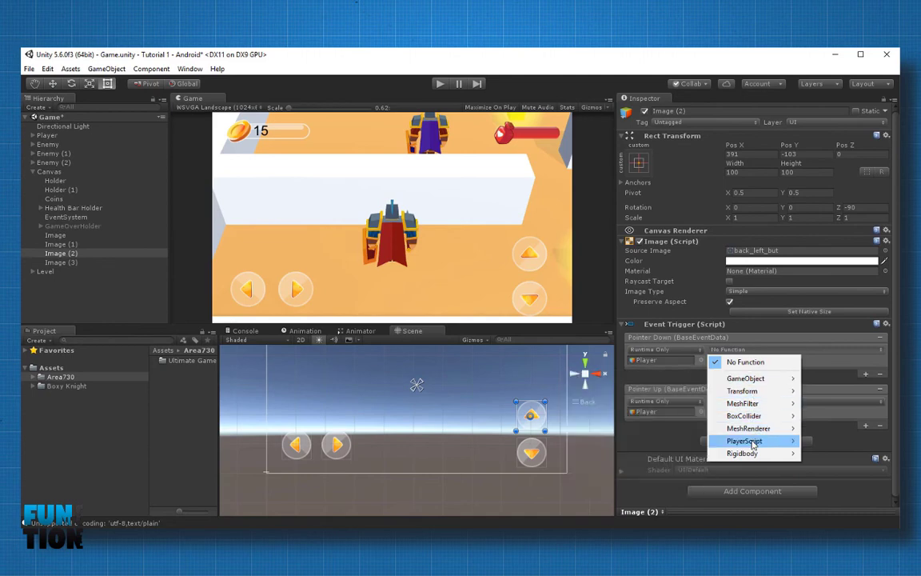
{"action": "mouse_move", "coordinate": [744, 441]}
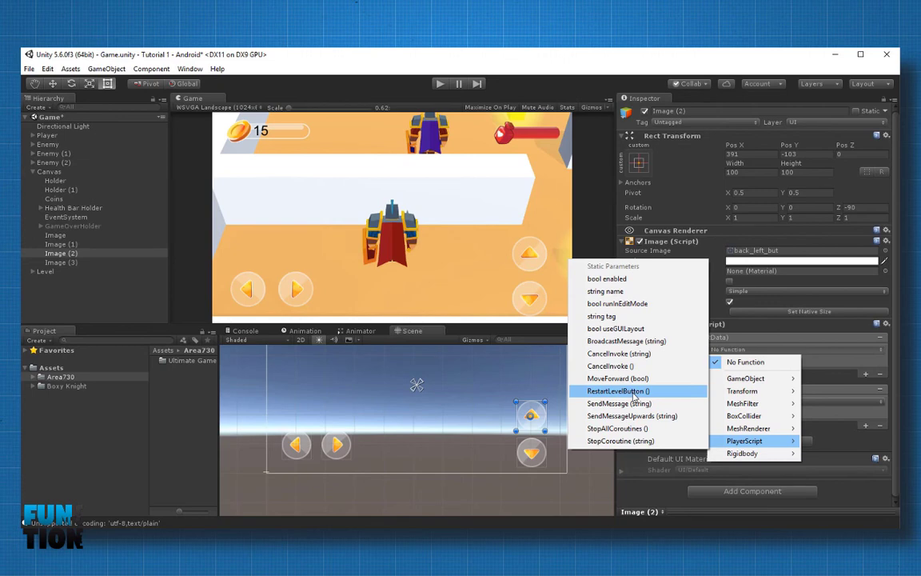
{"action": "left_click", "coordinate": [617, 378]}
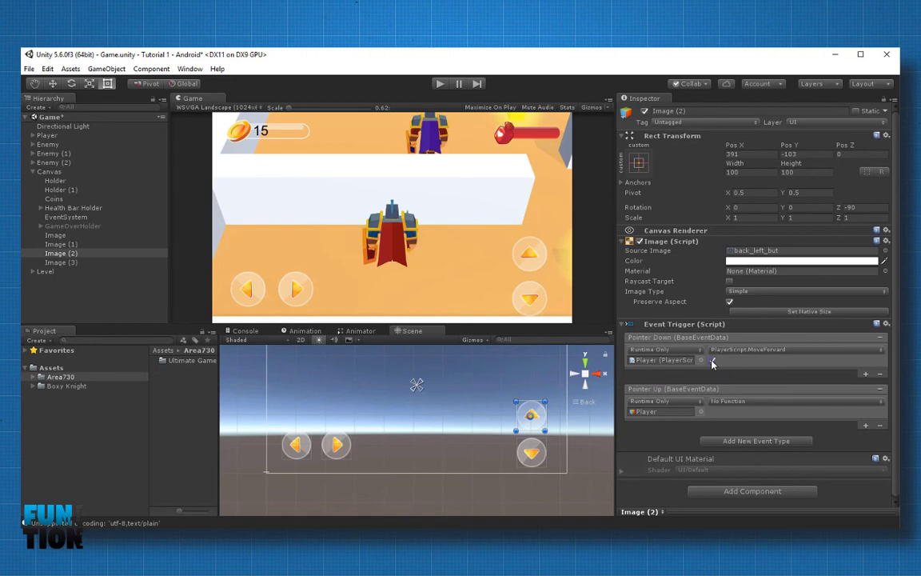
{"action": "left_click", "coordinate": [743, 410]}
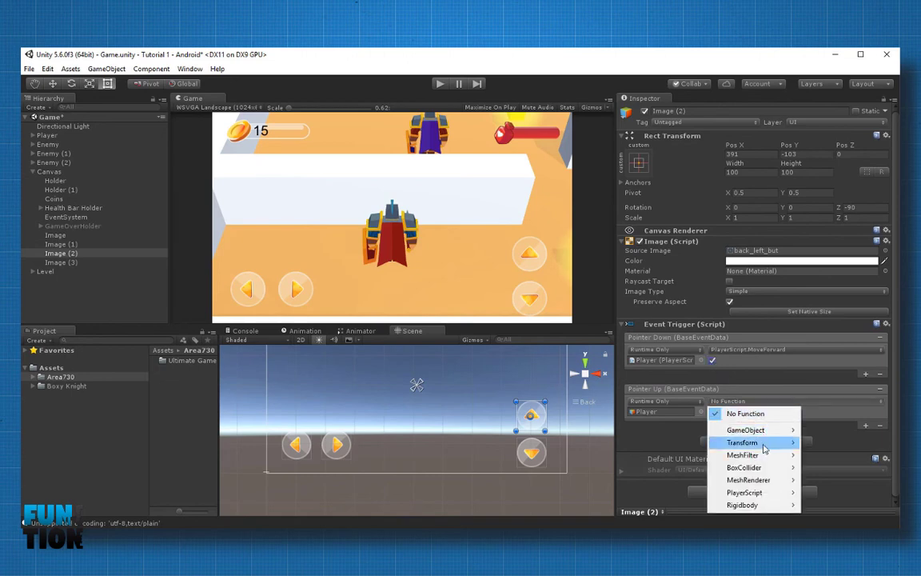
{"action": "mouse_move", "coordinate": [747, 495]}
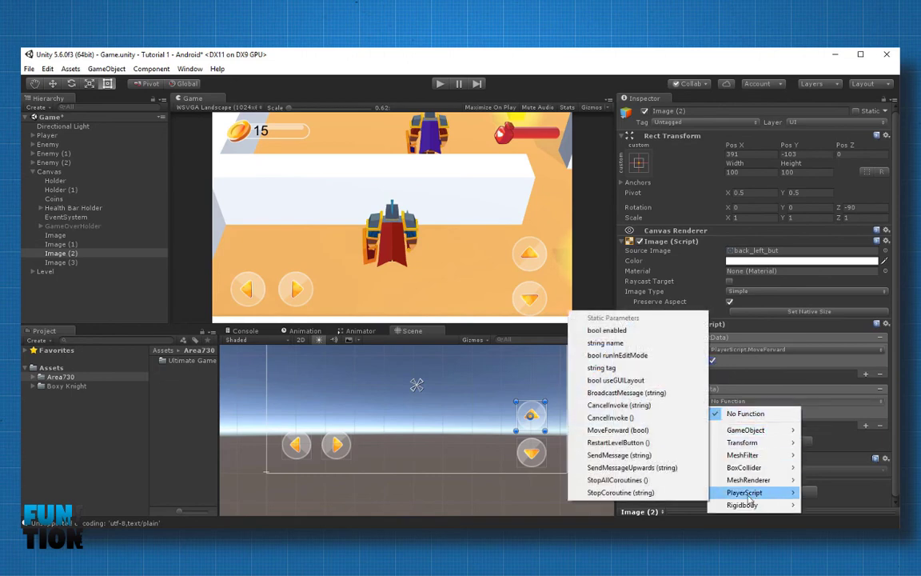
{"action": "left_click", "coordinate": [617, 429]}
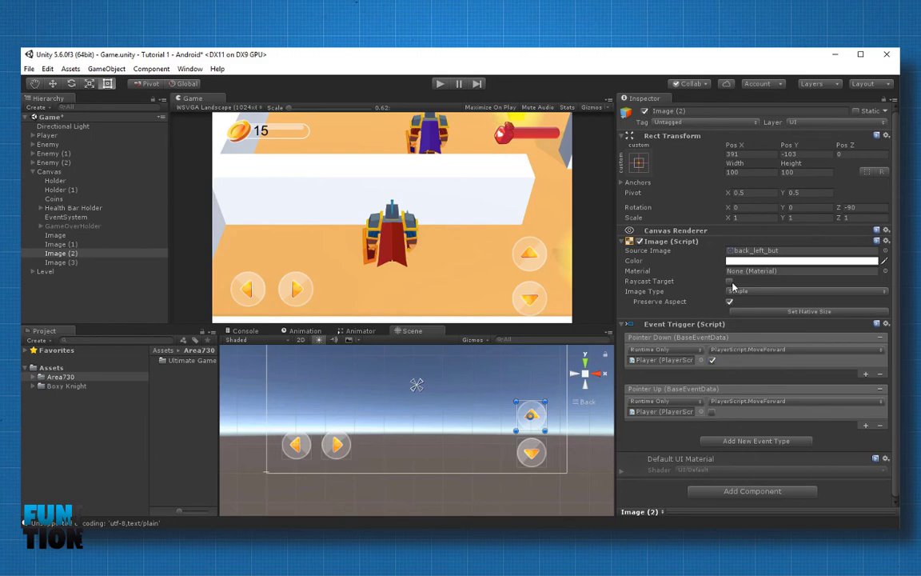
{"action": "left_click", "coordinate": [730, 282]}
Step: Play-test the game, then copy the configured Event Trigger component
{"action": "left_click", "coordinate": [438, 84]}
{"action": "right_click", "coordinate": [678, 323]}
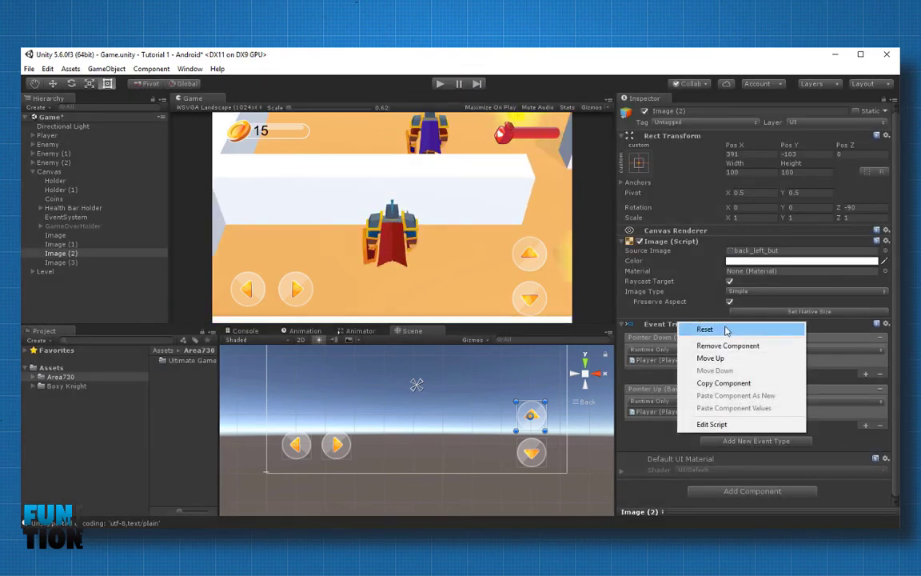
{"action": "left_click", "coordinate": [744, 384]}
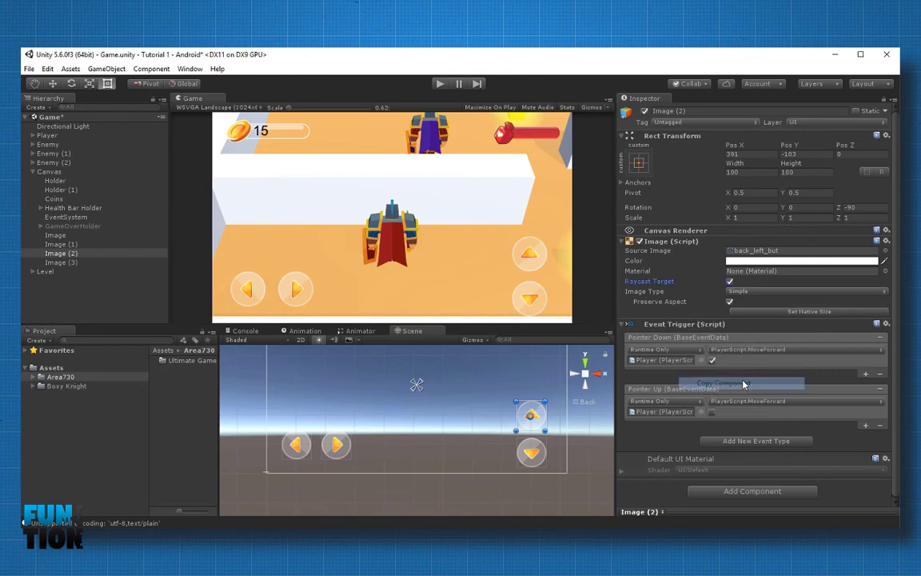
Step: Paste the Event Trigger as a new component onto the other three arrow images
{"action": "left_click", "coordinate": [68, 264]}
{"action": "left_click", "coordinate": [61, 238], "text": "ctrl"}
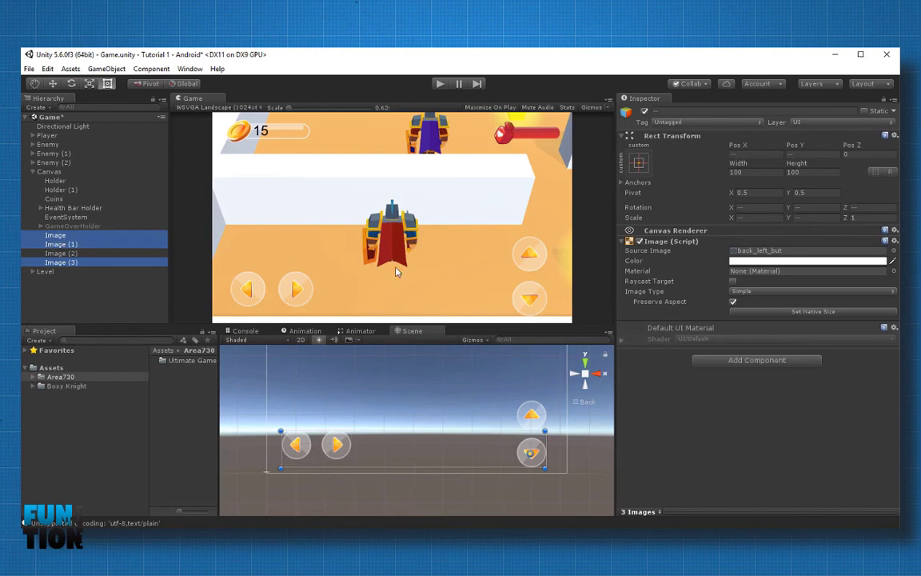
{"action": "right_click", "coordinate": [687, 243]}
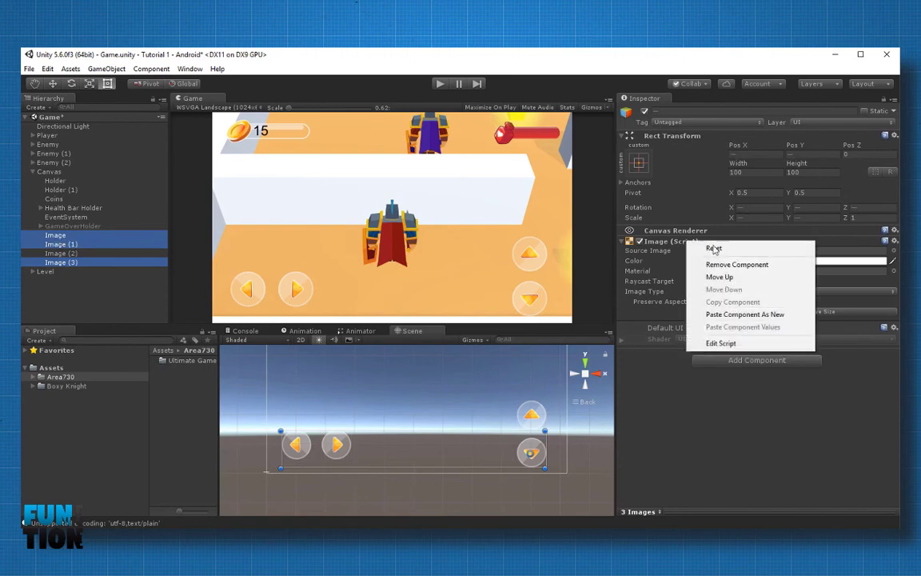
{"action": "left_click", "coordinate": [742, 314]}
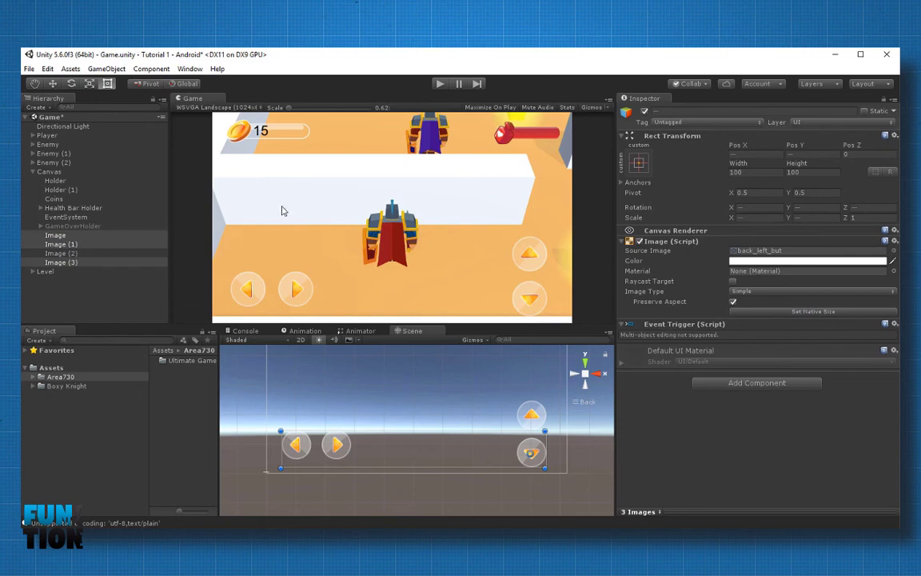
Step: Move Image (2) to the top and rename the arrows Forward, Left, Right and Backward
{"action": "left_click", "coordinate": [68, 235]}
{"action": "left_click", "coordinate": [71, 253]}
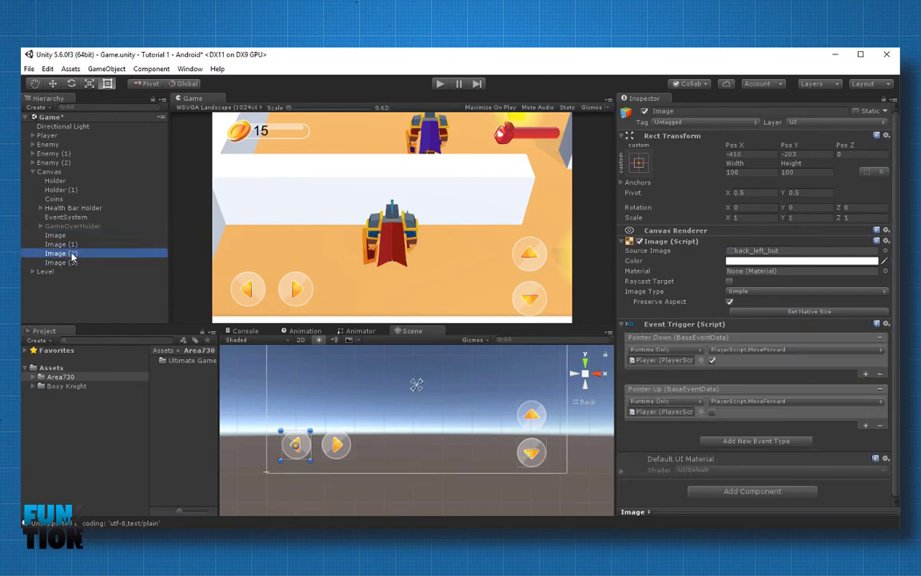
{"action": "left_click_drag", "start_coordinate": [68, 254], "coordinate": [72, 231]}
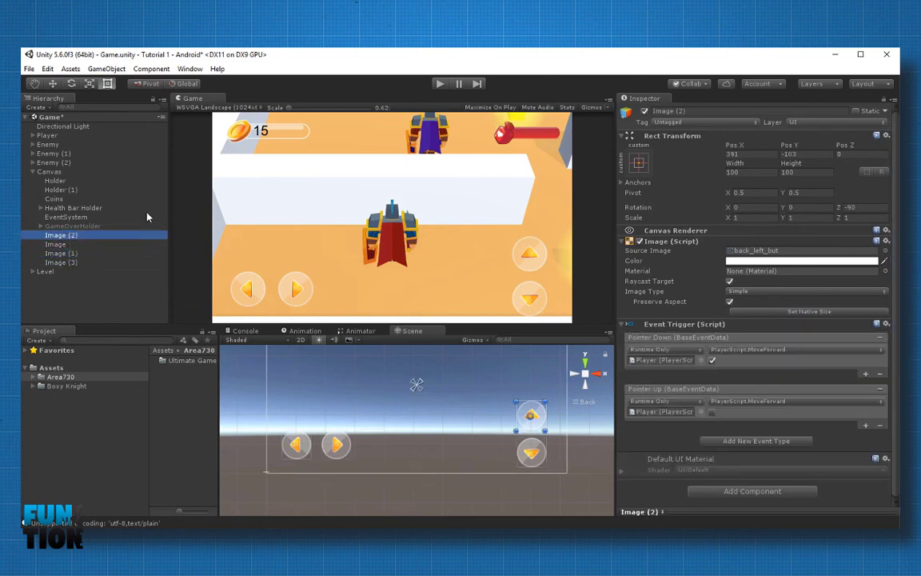
{"action": "left_click", "coordinate": [751, 112]}
{"action": "type", "text": "Forward"}
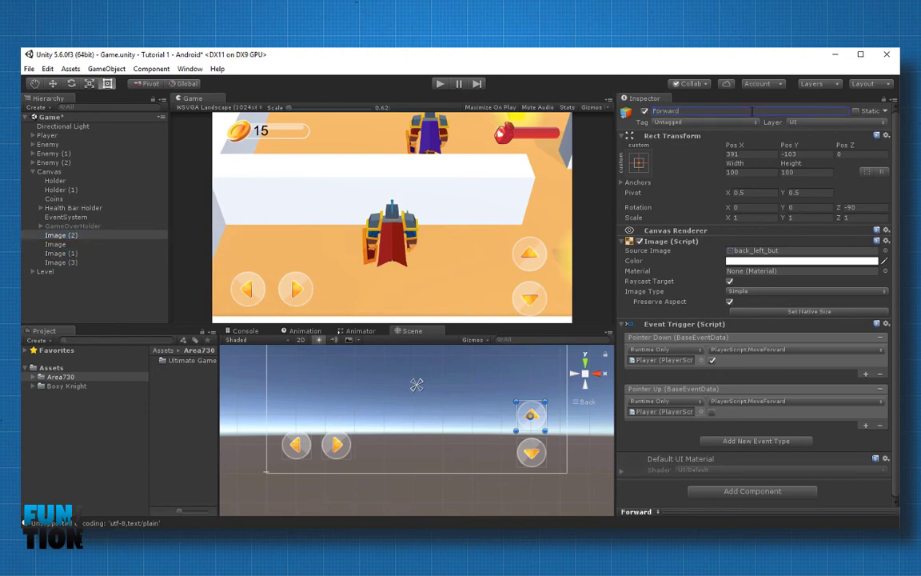
{"action": "left_click", "coordinate": [58, 244]}
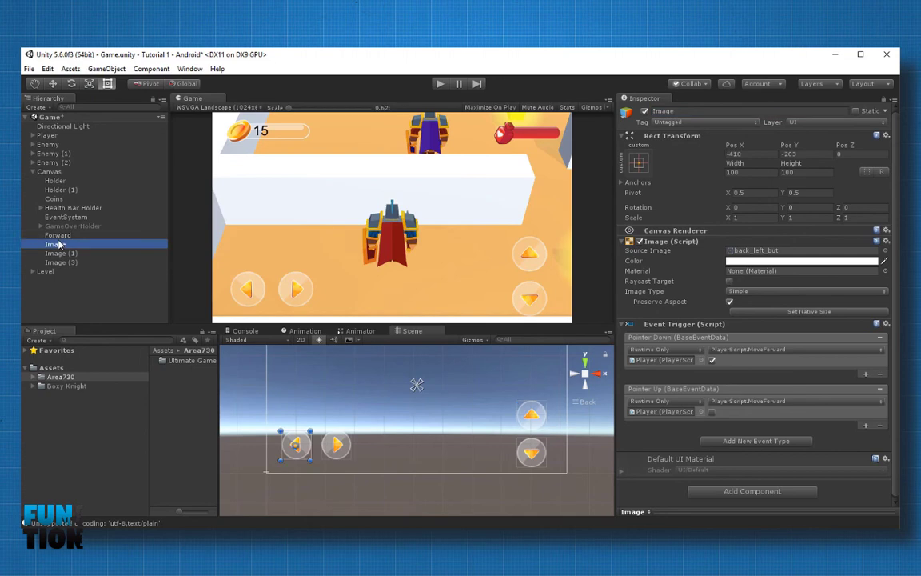
{"action": "left_click", "coordinate": [681, 112]}
{"action": "type", "text": "Left"}
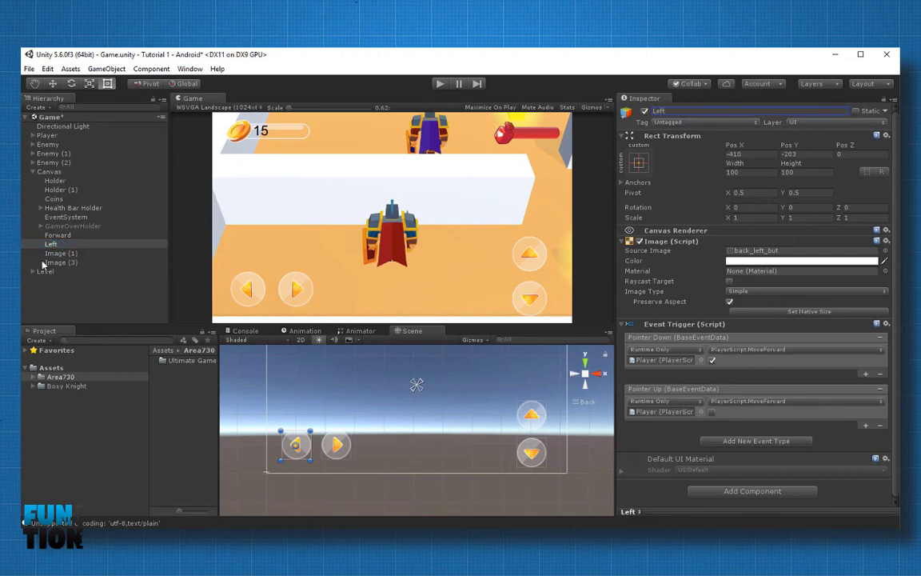
{"action": "left_click", "coordinate": [57, 253]}
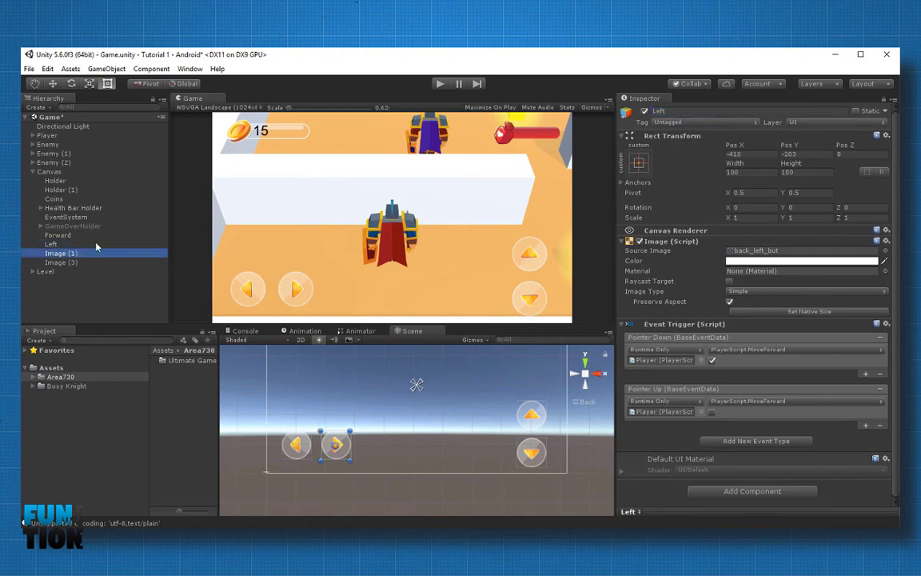
{"action": "left_click", "coordinate": [680, 111]}
{"action": "type", "text": "Right"}
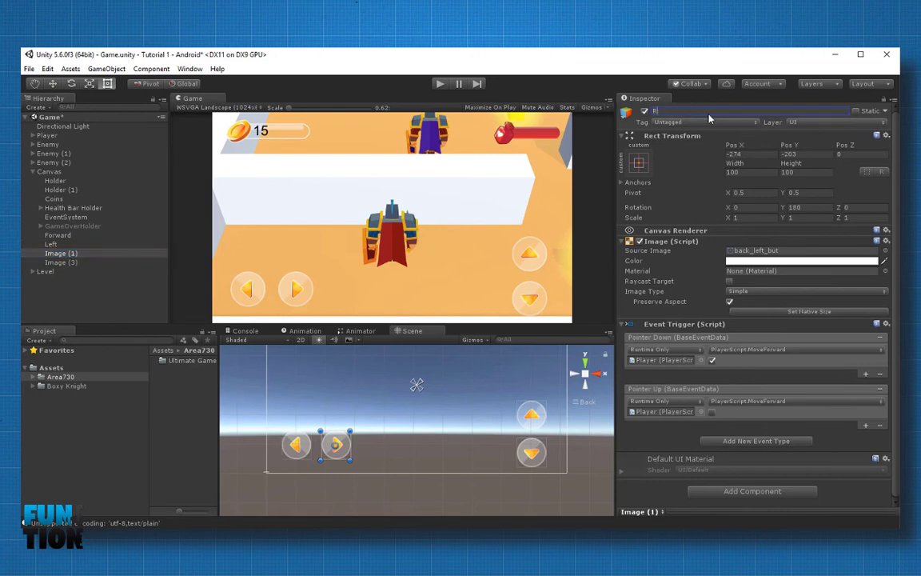
{"action": "left_click", "coordinate": [53, 264]}
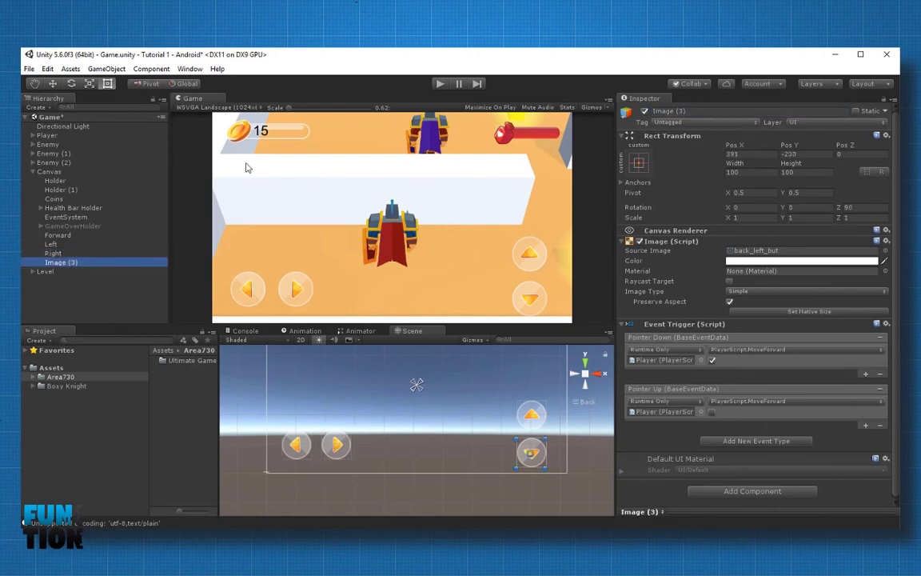
{"action": "left_click", "coordinate": [686, 111]}
{"action": "type", "text": "Backward"}
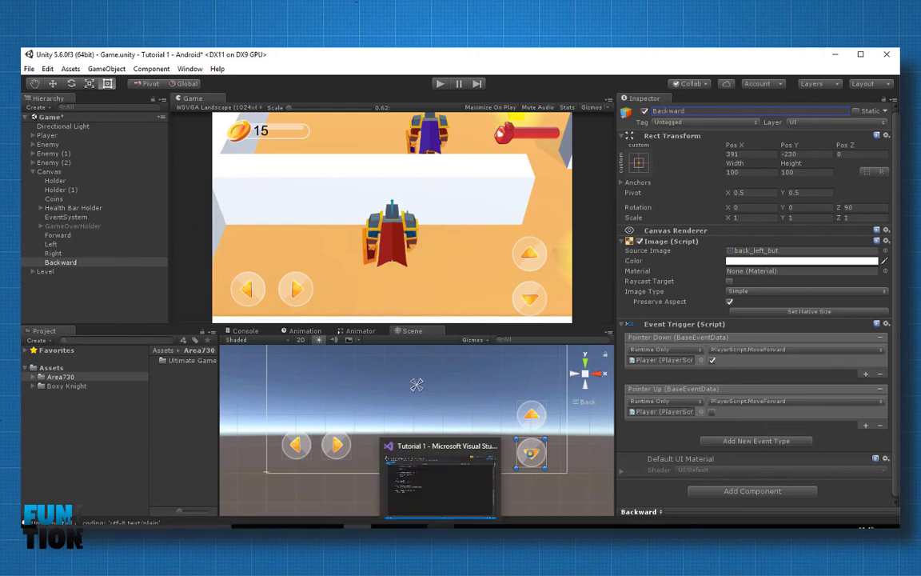
Step: Paste three copies of MoveForward and rename them MoveBack, MoveLeft and MoveRight
{"action": "left_click", "coordinate": [430, 524]}
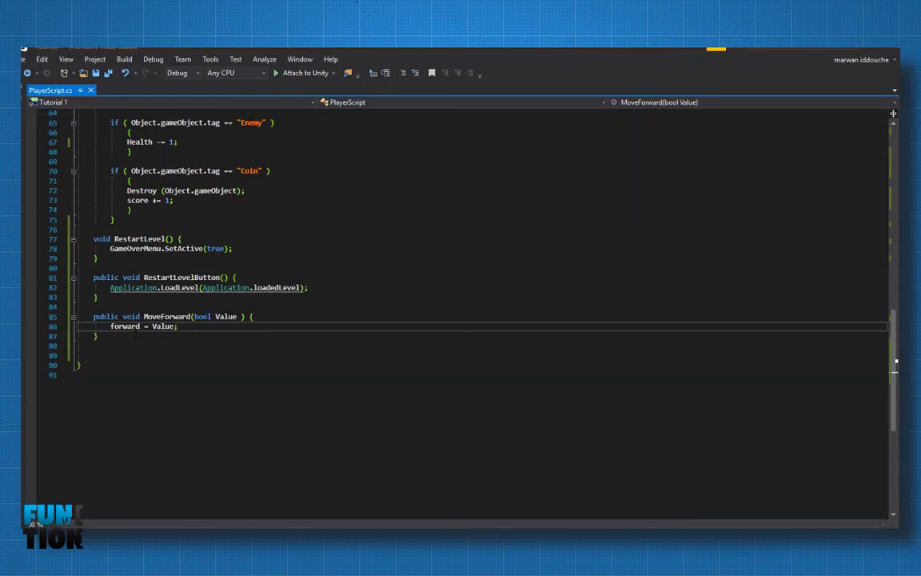
{"action": "left_click_drag", "start_coordinate": [98, 335], "coordinate": [89, 316]}
{"action": "key", "text": "ctrl+c"}
{"action": "left_click", "coordinate": [117, 339]}
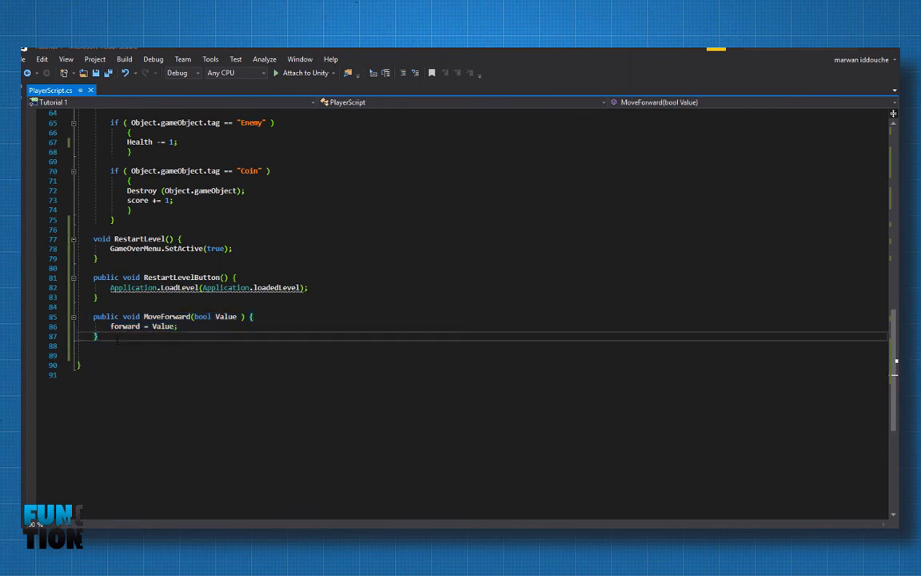
{"action": "key", "text": "ctrl+v"}
{"action": "key", "text": "ctrl+v"}
{"action": "key", "text": "ctrl+v"}
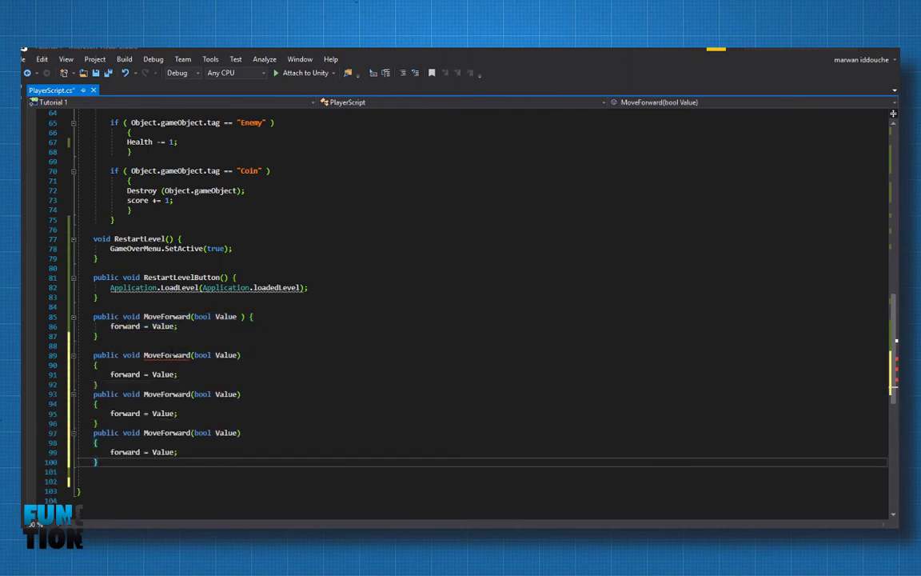
{"action": "double_click", "coordinate": [164, 354]}
{"action": "type", "text": "MoveB"}
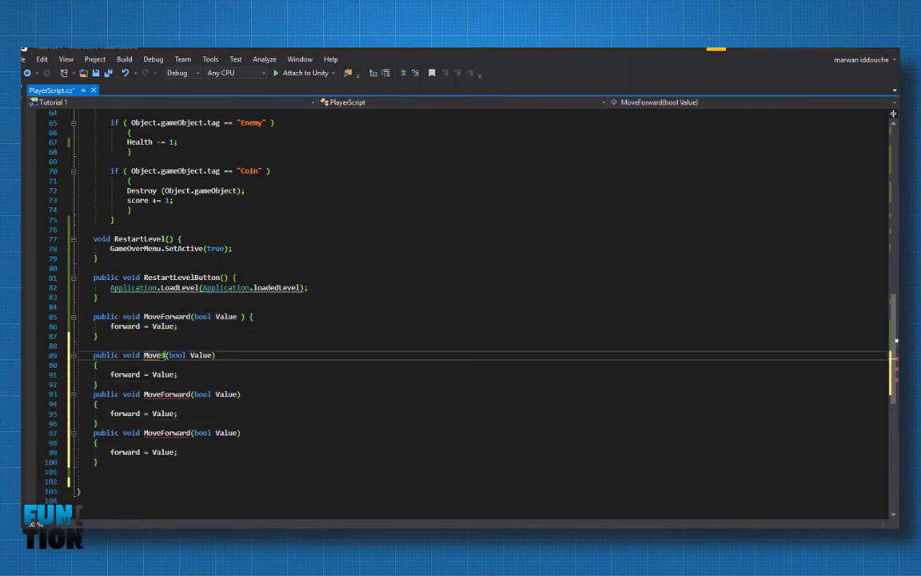
{"action": "type", "text": "ack"}
{"action": "left_click", "coordinate": [164, 394]}
{"action": "double_click", "coordinate": [164, 394]}
{"action": "type", "text": "MoveL"}
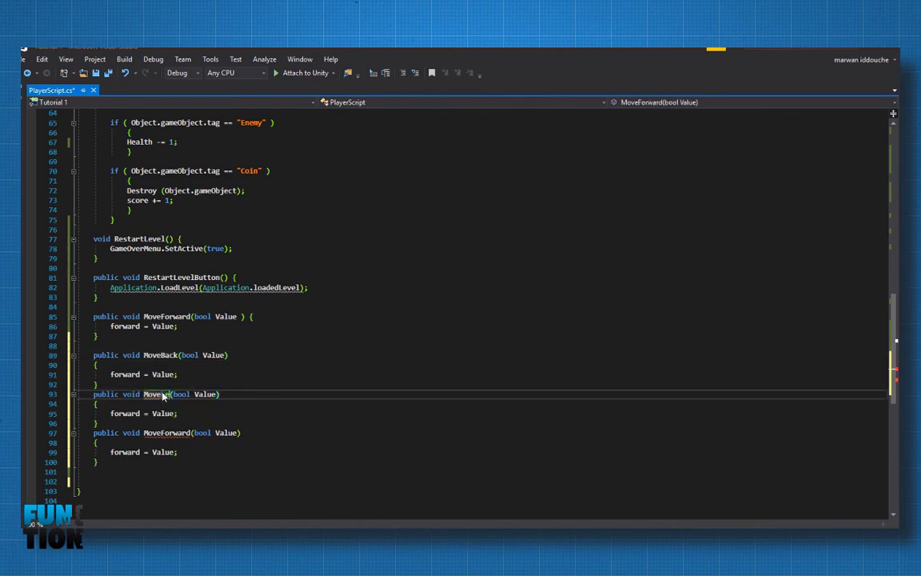
{"action": "type", "text": "eft"}
{"action": "double_click", "coordinate": [163, 432]}
{"action": "type", "text": "MoveRight"}
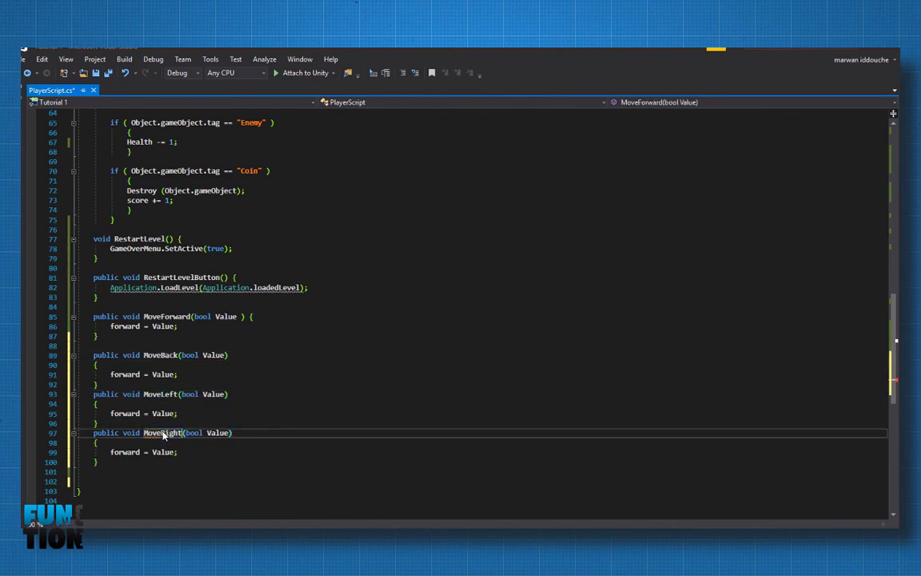
Step: Change the copies to assign backward, left and right instead of forward
{"action": "double_click", "coordinate": [124, 374]}
{"action": "type", "text": "bac"}
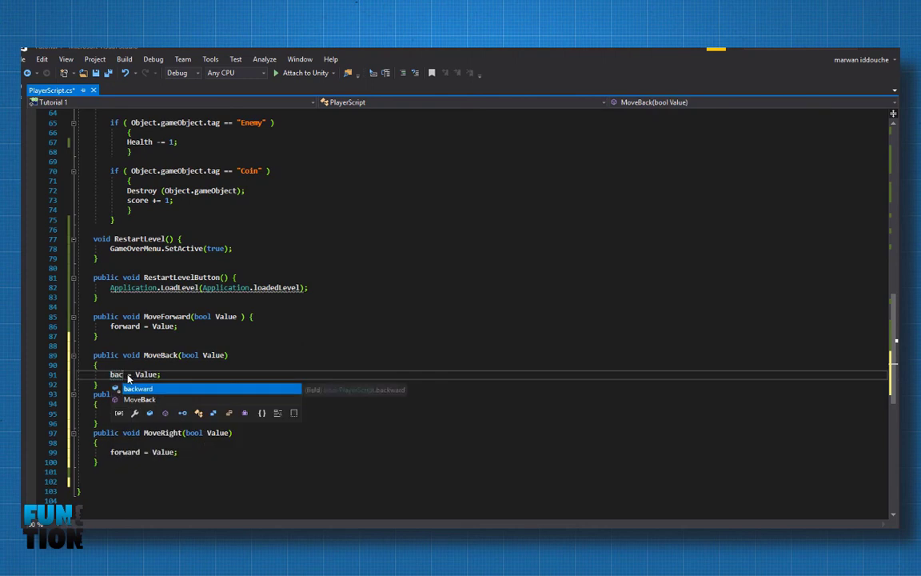
{"action": "key", "text": "Tab"}
{"action": "double_click", "coordinate": [124, 414]}
{"action": "type", "text": "lef = Value;"}
{"action": "key", "text": "Tab"}
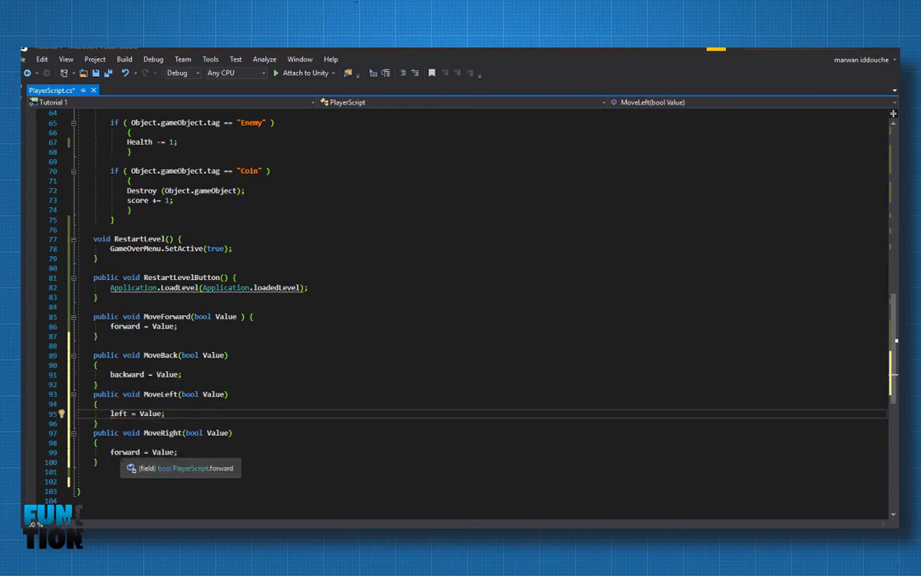
{"action": "double_click", "coordinate": [122, 451]}
{"action": "type", "text": "rig"}
{"action": "key", "text": "Tab"}
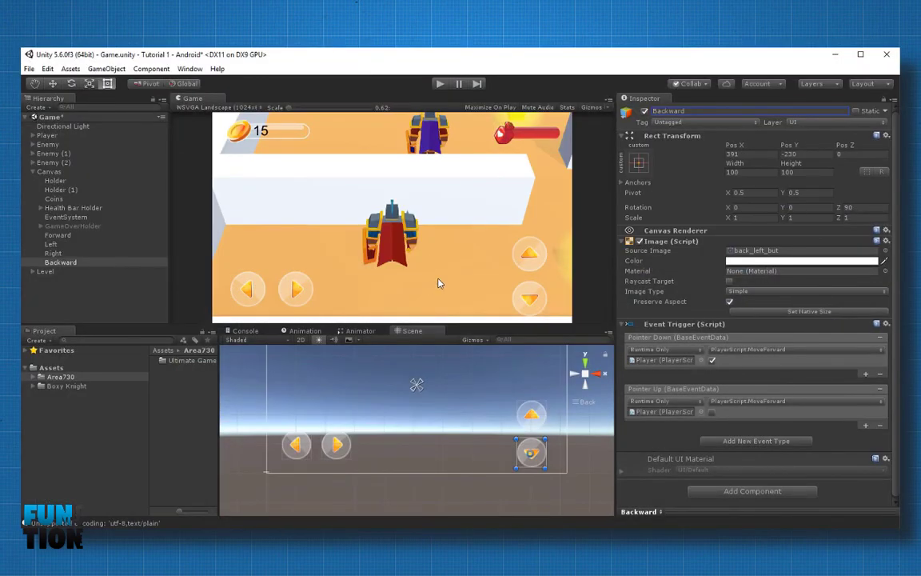
Step: Set the Left arrow's press and release events to PlayerScript.MoveLeft
{"action": "left_click", "coordinate": [57, 245]}
{"action": "left_click", "coordinate": [751, 349]}
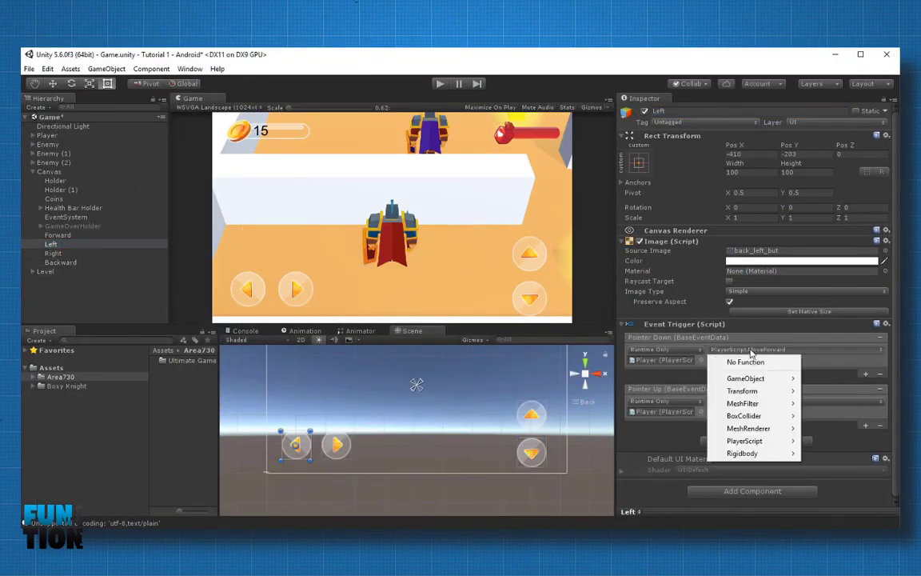
{"action": "mouse_move", "coordinate": [744, 439]}
{"action": "left_click", "coordinate": [592, 332]}
{"action": "left_click", "coordinate": [753, 400]}
{"action": "mouse_move", "coordinate": [754, 492]}
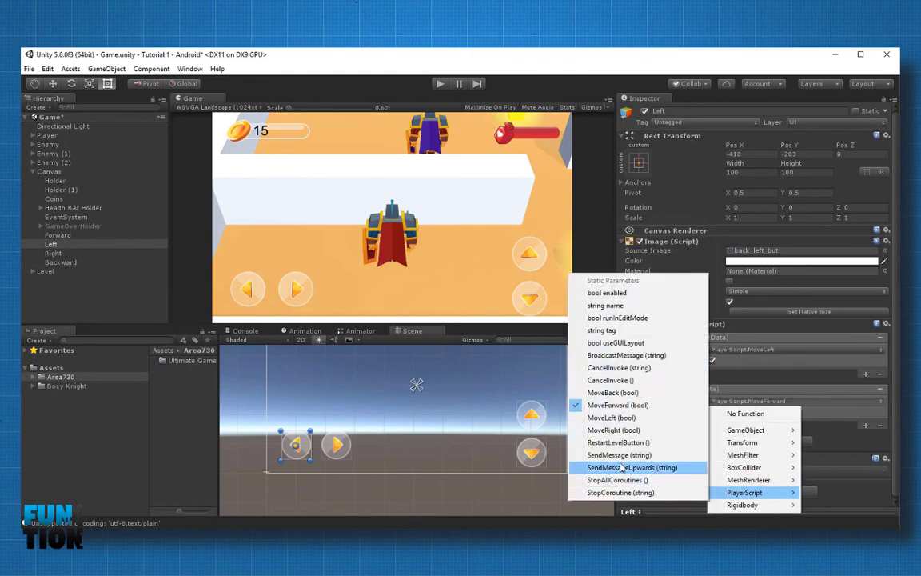
{"action": "left_click", "coordinate": [592, 378]}
Step: Set the Right arrow's press and release events to PlayerScript.MoveRight
{"action": "left_click", "coordinate": [53, 252]}
{"action": "left_click", "coordinate": [751, 349]}
{"action": "mouse_move", "coordinate": [752, 441]}
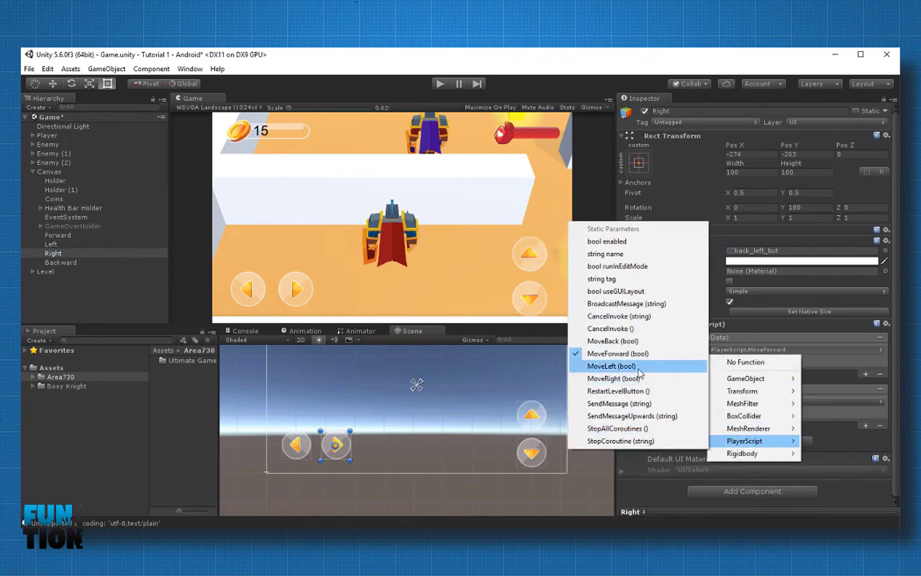
{"action": "left_click", "coordinate": [595, 359]}
{"action": "left_click", "coordinate": [754, 401]}
{"action": "mouse_move", "coordinate": [744, 493]}
{"action": "left_click", "coordinate": [595, 409]}
Step: Set the Backward arrow's press and release events to PlayerScript.MoveBack
{"action": "left_click", "coordinate": [60, 262]}
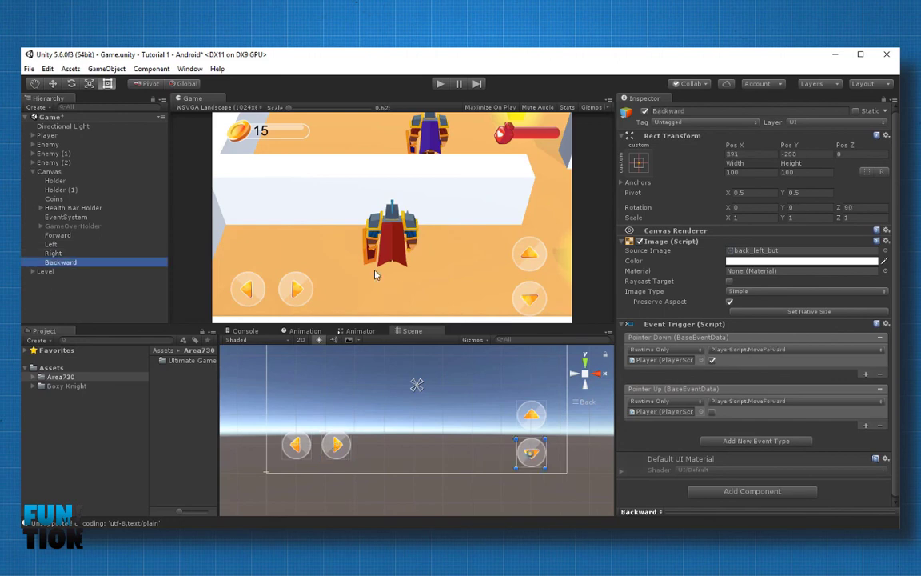
{"action": "left_click", "coordinate": [752, 350]}
{"action": "mouse_move", "coordinate": [752, 440]}
{"action": "left_click", "coordinate": [596, 340]}
{"action": "left_click", "coordinate": [752, 400]}
{"action": "mouse_move", "coordinate": [744, 548]}
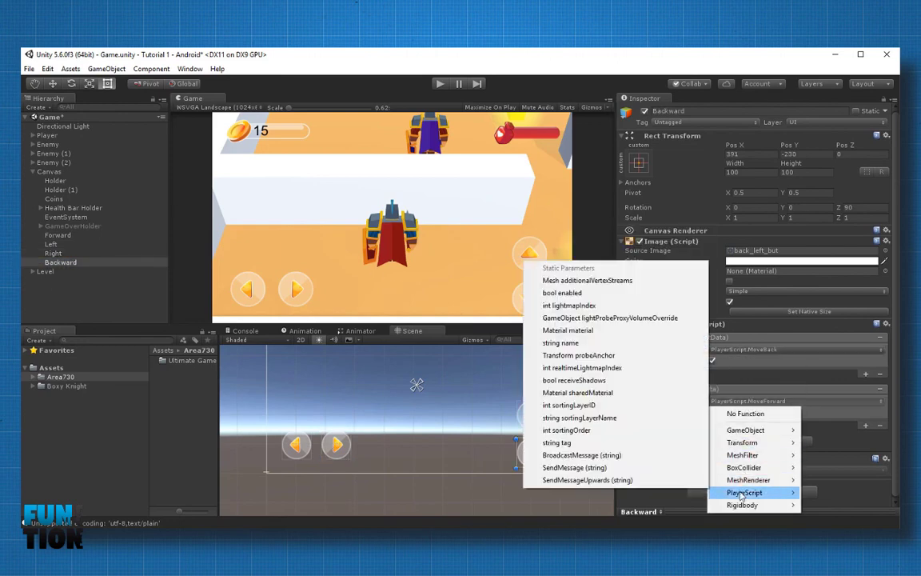
{"action": "left_click", "coordinate": [616, 390]}
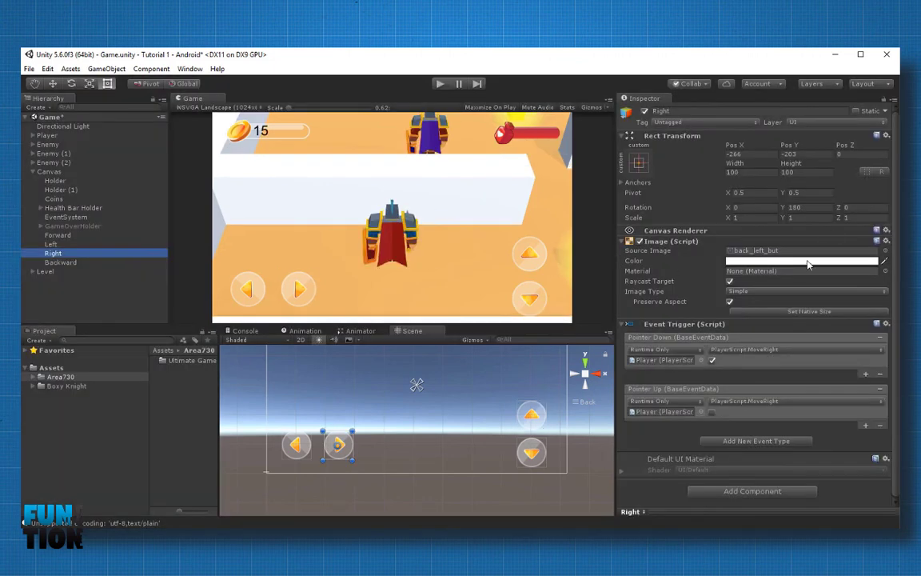
Step: Rotate the Right arrow to Y 0, Z 180 and start Play mode
{"action": "double_click", "coordinate": [814, 206]}
{"action": "type", "text": "0"}
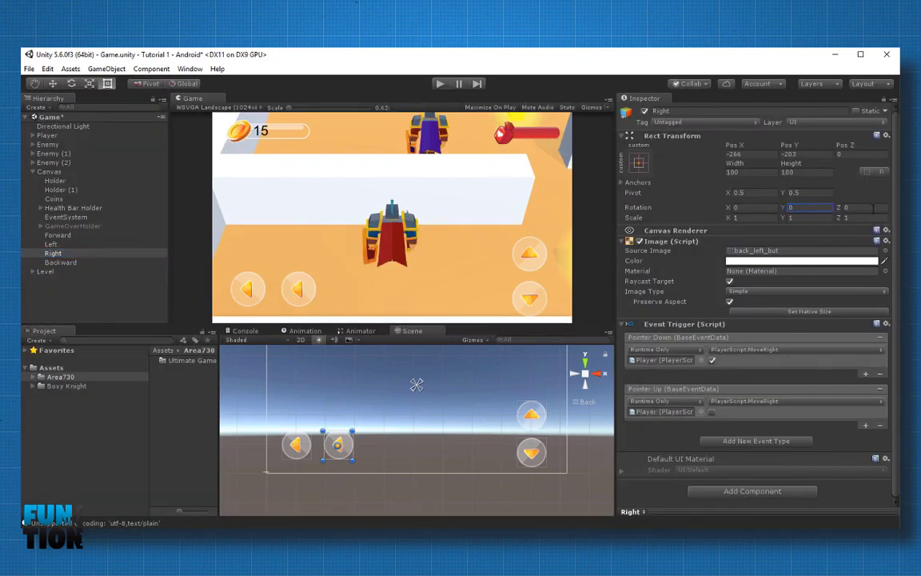
{"action": "type", "text": "180"}
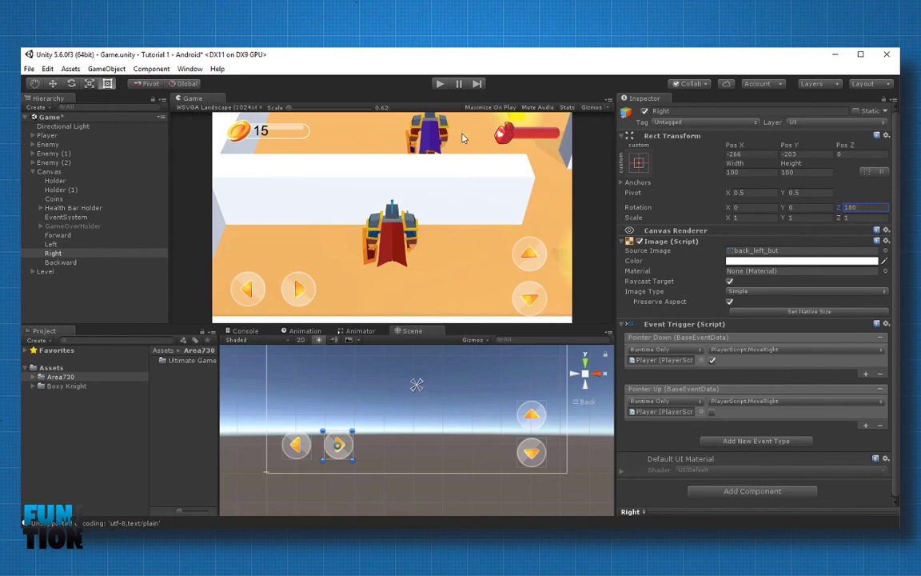
{"action": "left_click", "coordinate": [439, 85]}
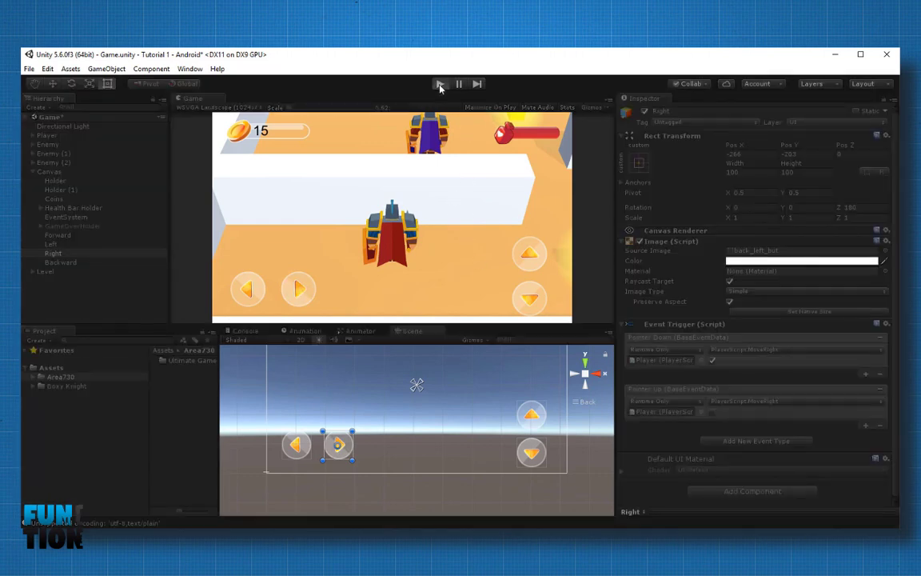
Step: Steer the knight right, forward, left and backward with the on-screen arrows, collecting two coins
{"action": "left_click", "coordinate": [301, 292]}
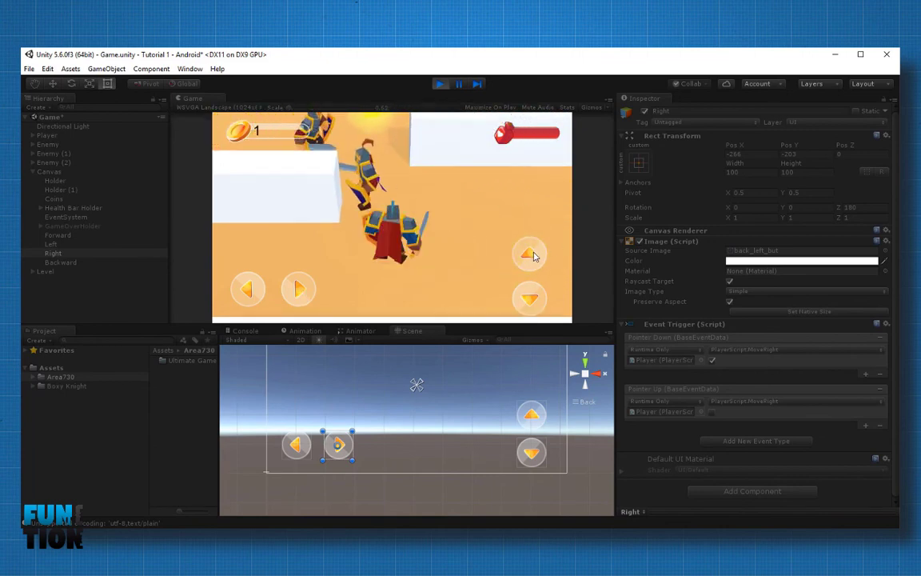
{"action": "left_click", "coordinate": [534, 256]}
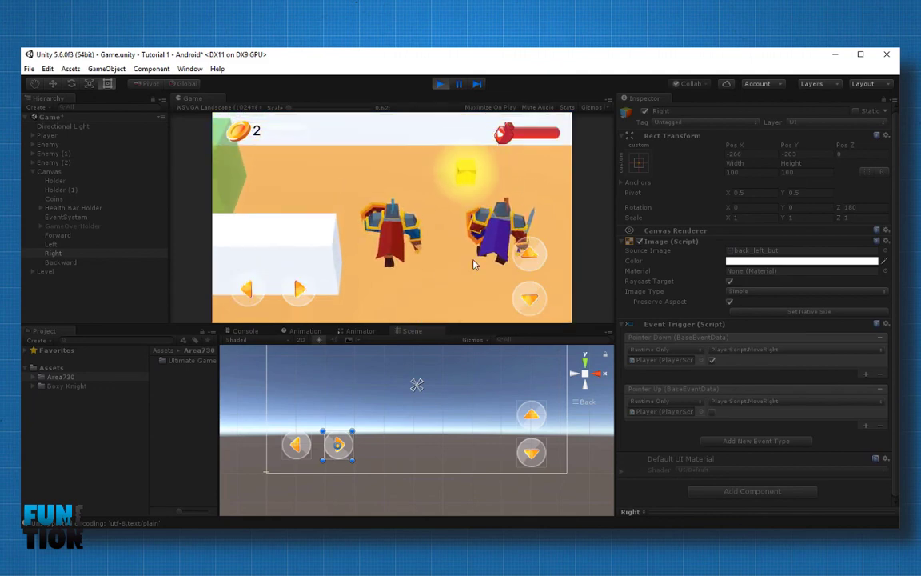
{"action": "left_click", "coordinate": [305, 291]}
{"action": "left_click", "coordinate": [244, 293]}
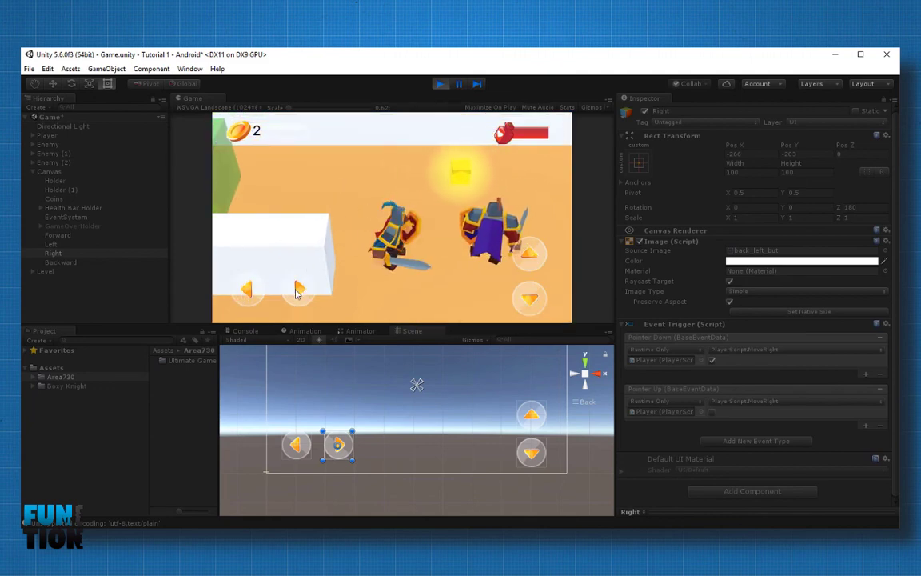
{"action": "left_click", "coordinate": [296, 290]}
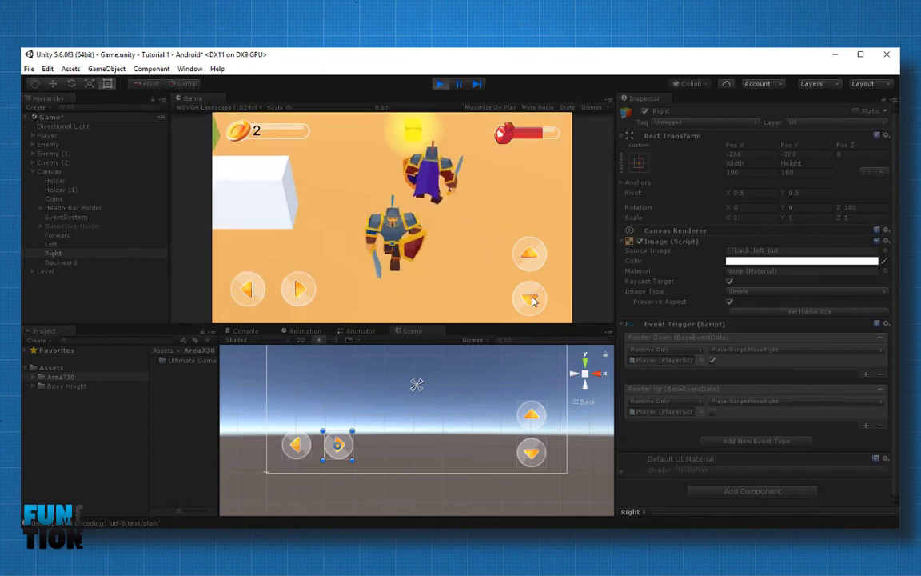
{"action": "left_click", "coordinate": [247, 292]}
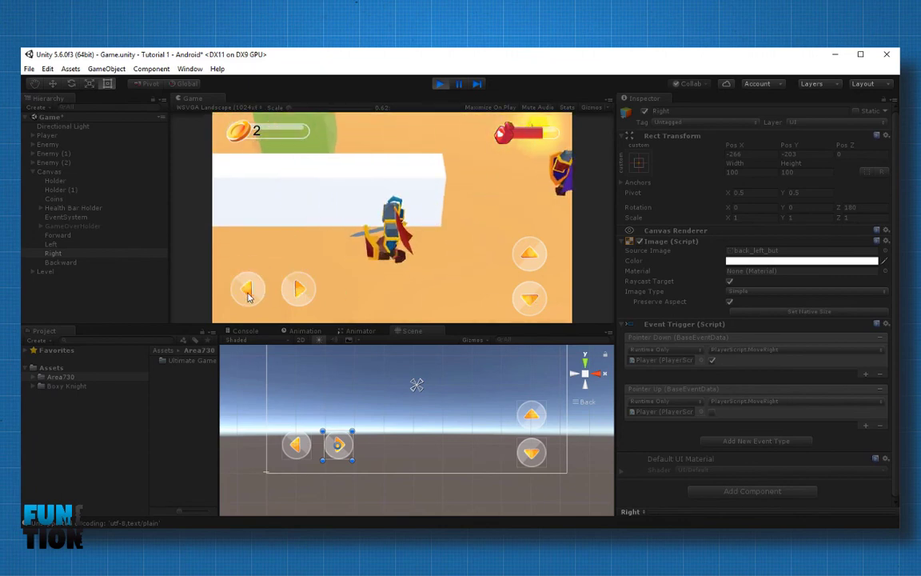
{"action": "left_click", "coordinate": [526, 301]}
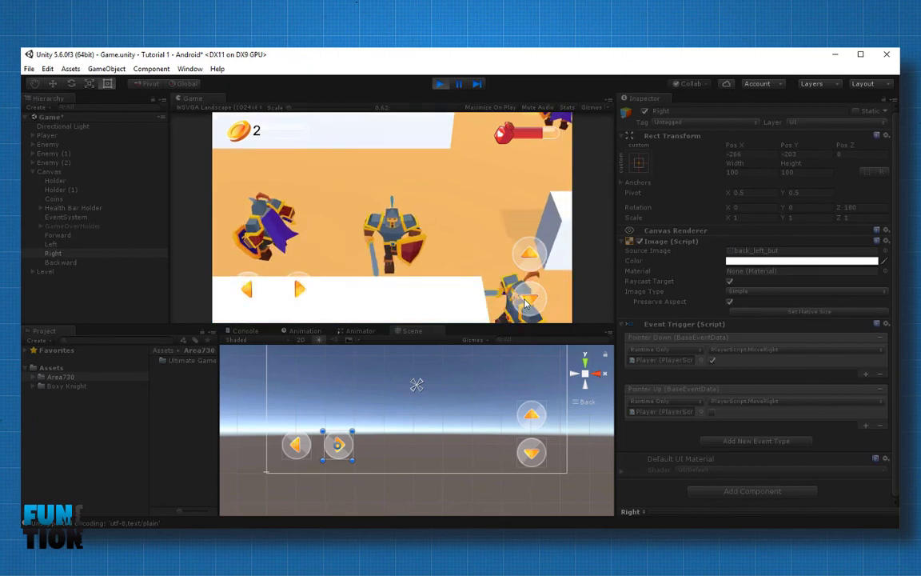